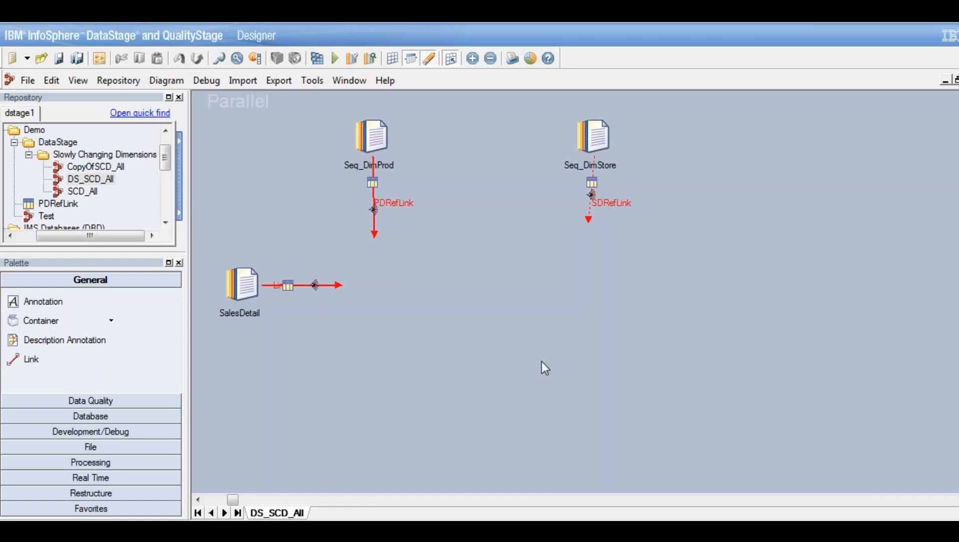
left_click(249, 277)
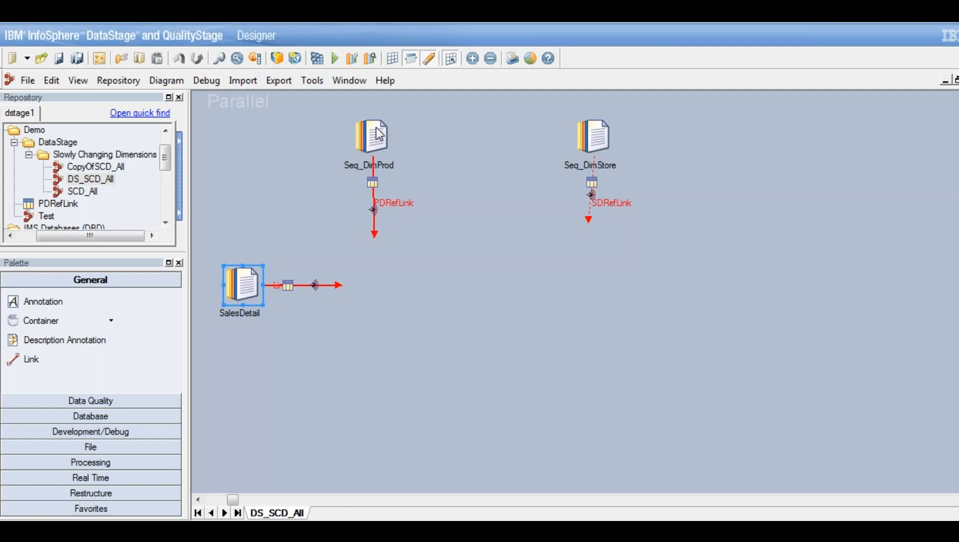
left_click(315, 323)
left_click(249, 294)
left_click(371, 151)
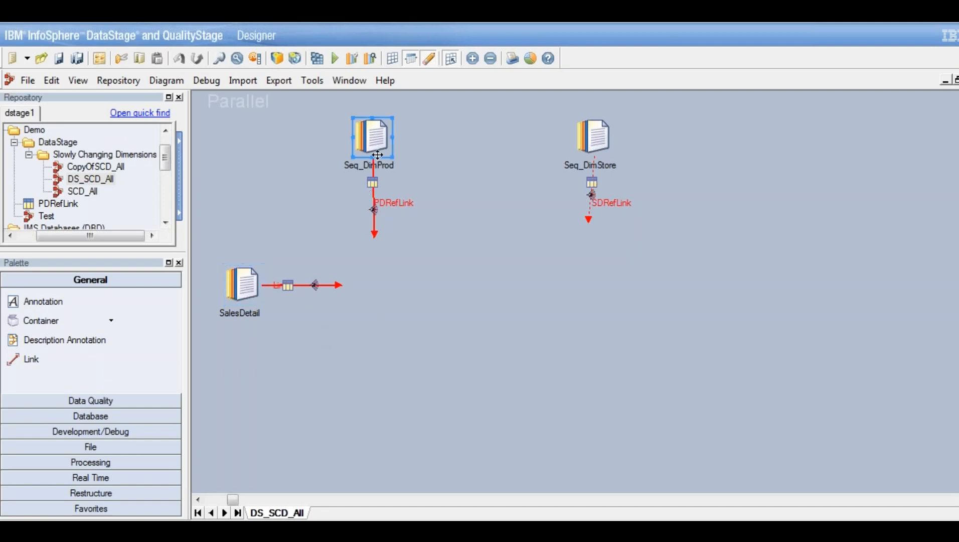
left_click(599, 146)
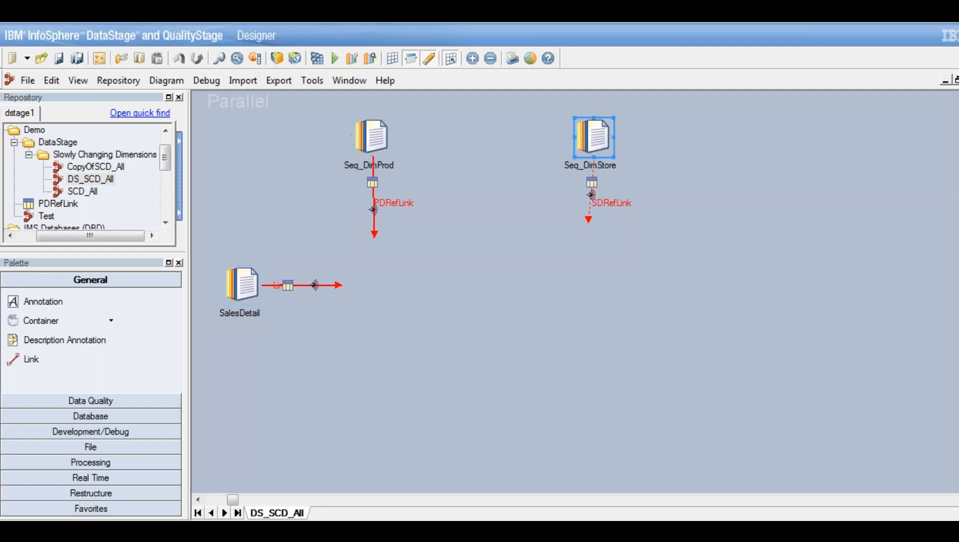
- Add a Slowly Changing Dimension processing stage at the end of the SalesDetail output link
left_click(75, 461)
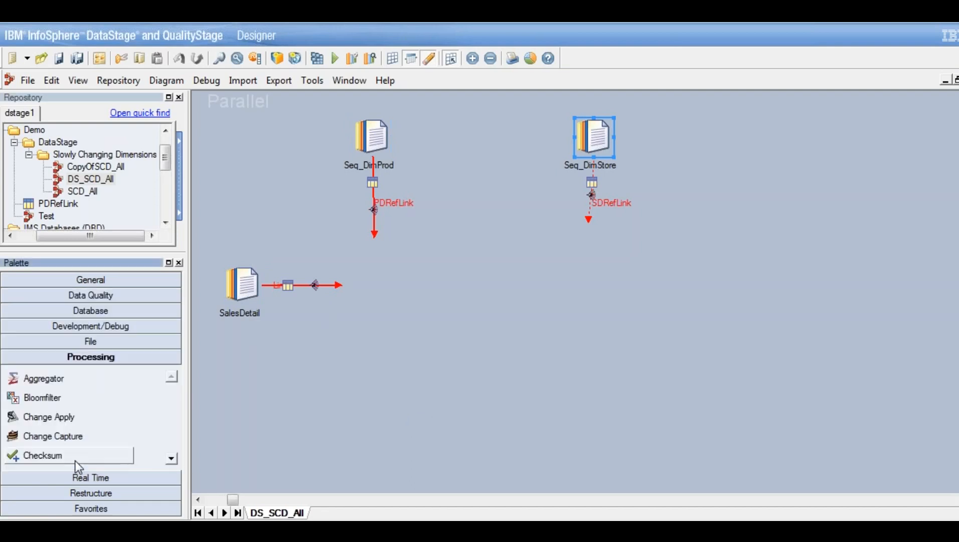
left_click(172, 459)
left_click(171, 458)
left_click(171, 458)
left_click(172, 459)
left_click(171, 458)
left_click(171, 459)
left_click(171, 458)
left_click(171, 458)
left_click(171, 459)
left_click(171, 458)
left_click(171, 459)
left_click(171, 458)
left_click(171, 459)
left_click(171, 458)
left_click(171, 459)
left_click(171, 458)
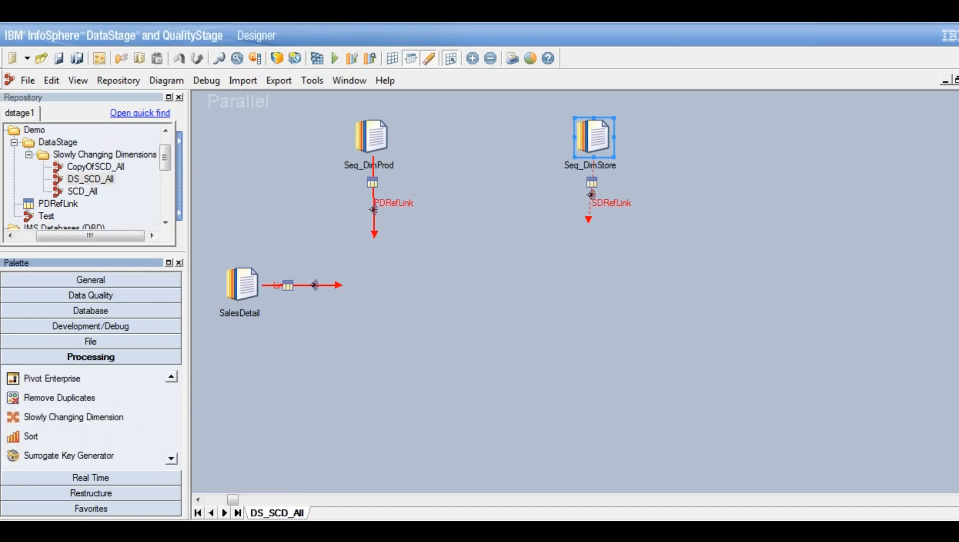
left_click_drag(431, 387, 359, 282)
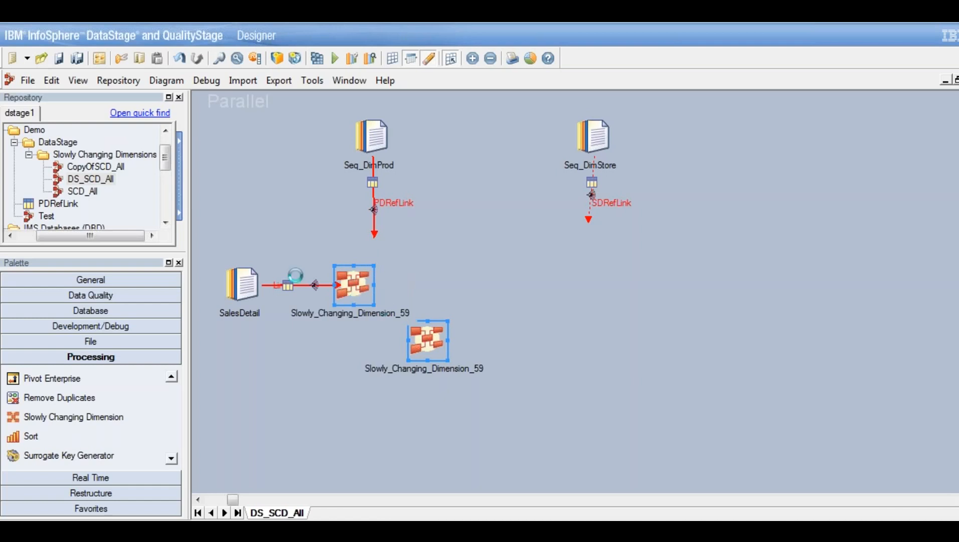
- Shift the Slowly Changing Dimension stage slightly rightward so it lines up directly beneath Seq_DimProd
left_click(342, 314)
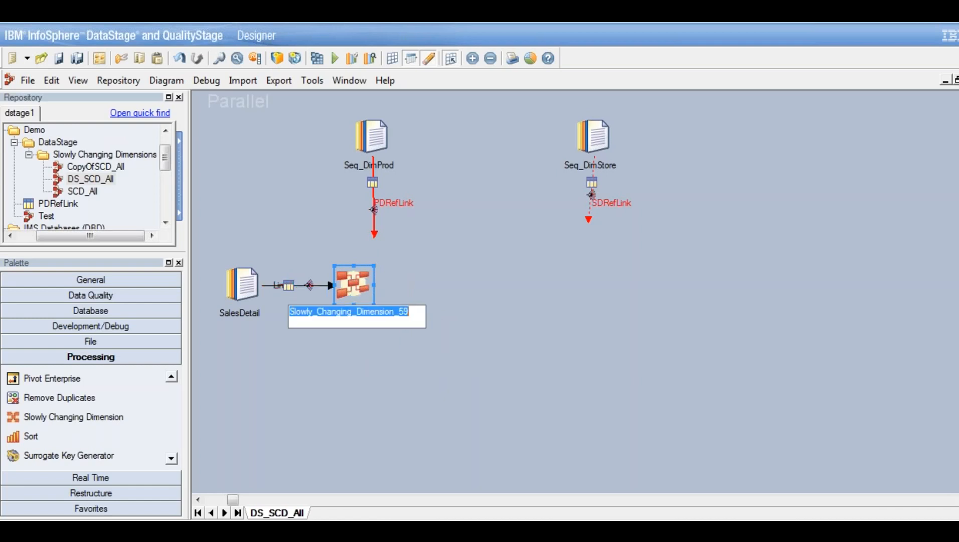
left_click(363, 284)
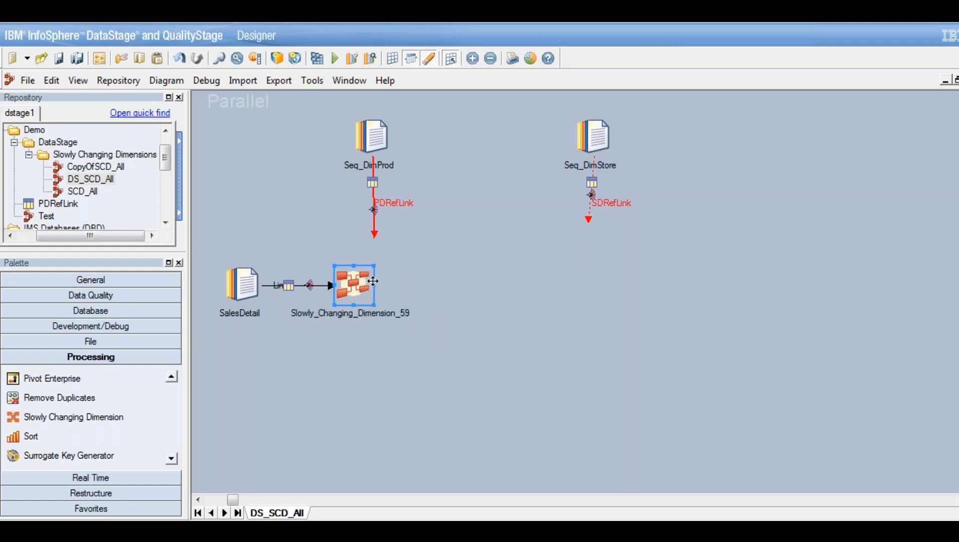
key("Right")
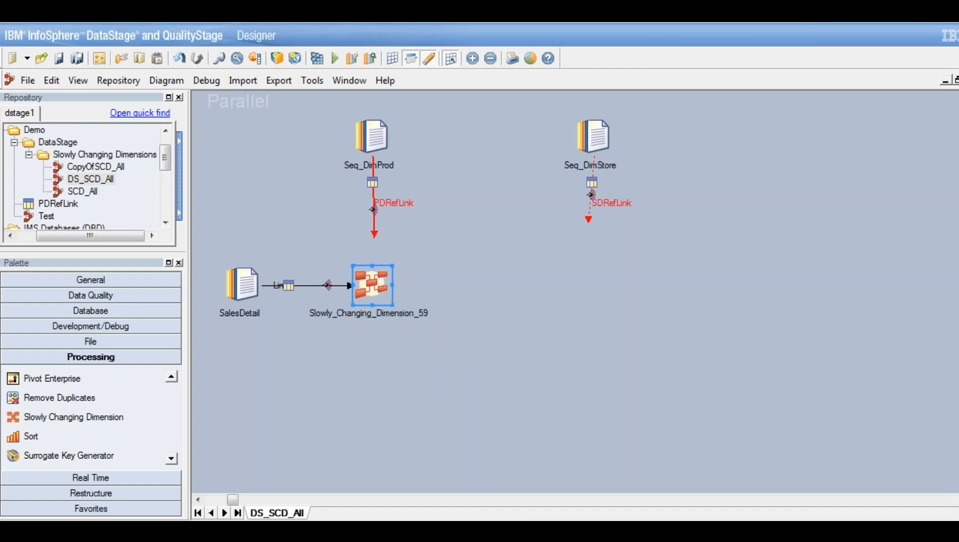
- Attach PDRefLink to the Slowly Changing Dimension stage and draw two output links from the stage, one rightward and one downward
left_click(375, 238)
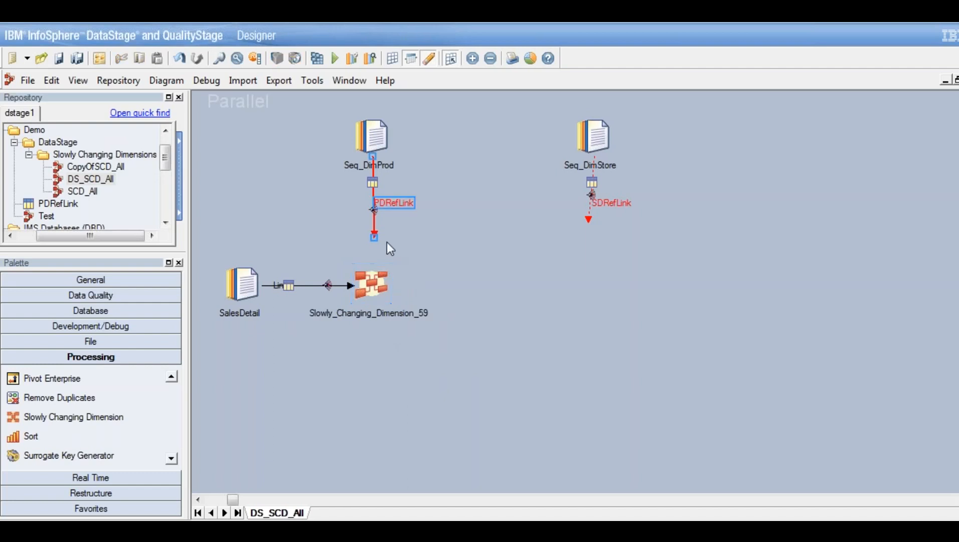
left_click_drag(374, 237, 376, 287)
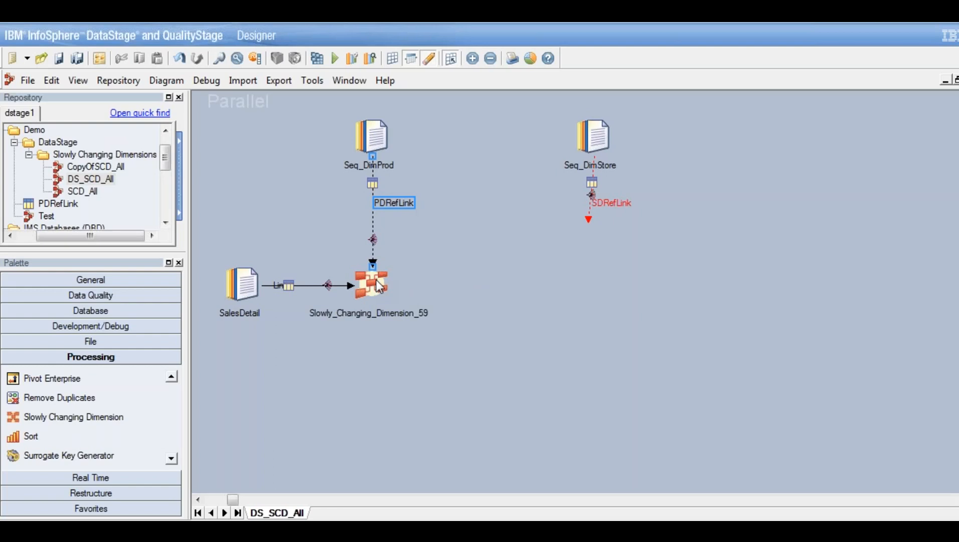
left_click_drag(376, 286, 466, 278)
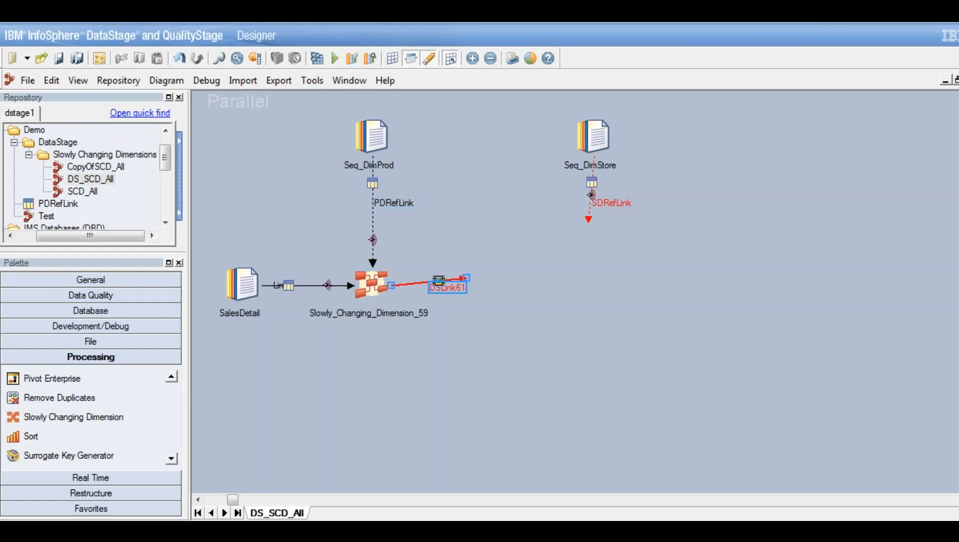
left_click_drag(369, 283, 370, 399)
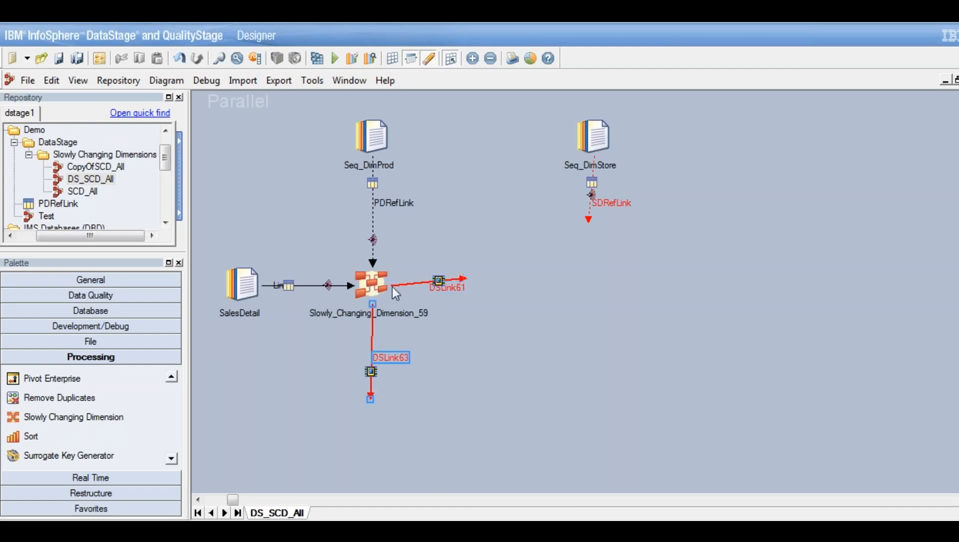
- Rename the rightward output link of the Slowly Changing Dimension stage to lnk_fact
left_click(458, 290)
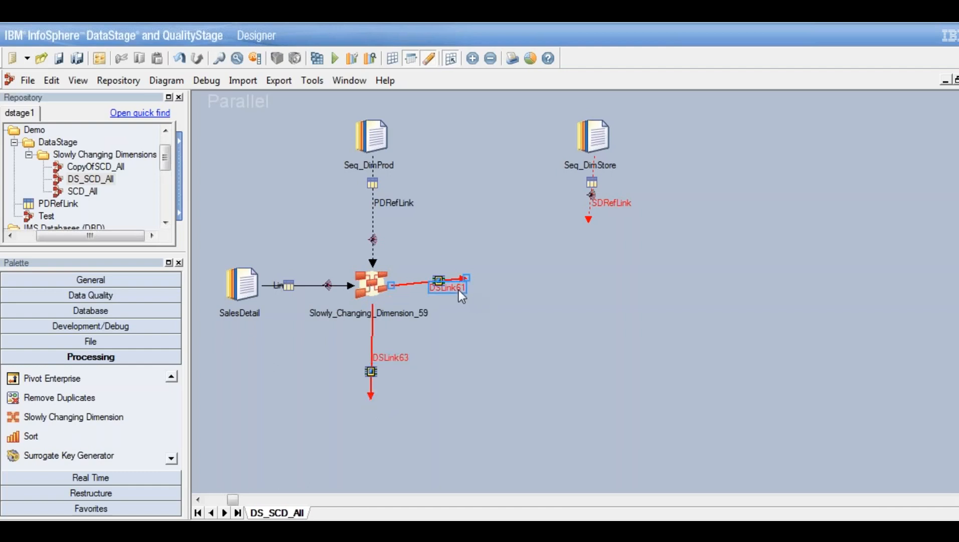
right_click(461, 289)
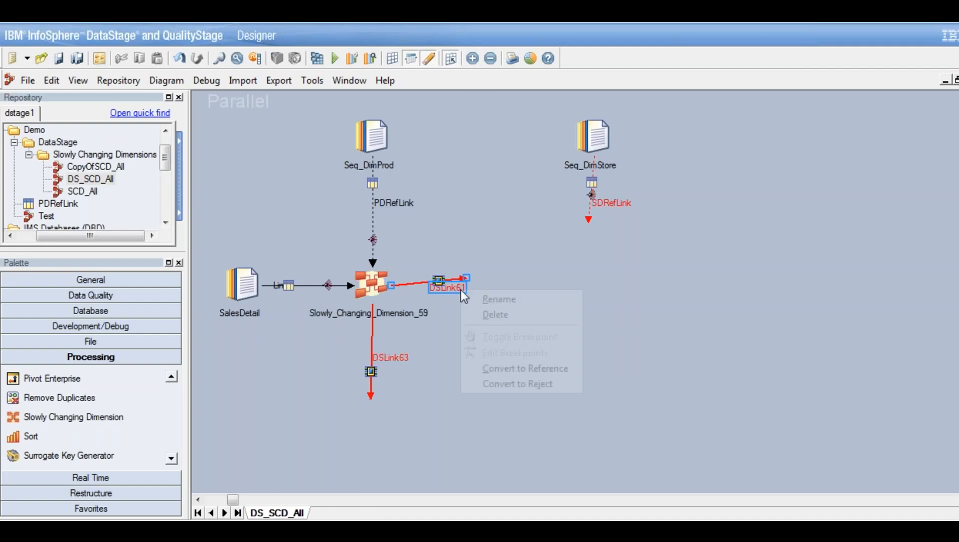
left_click(495, 300)
type("lnk")
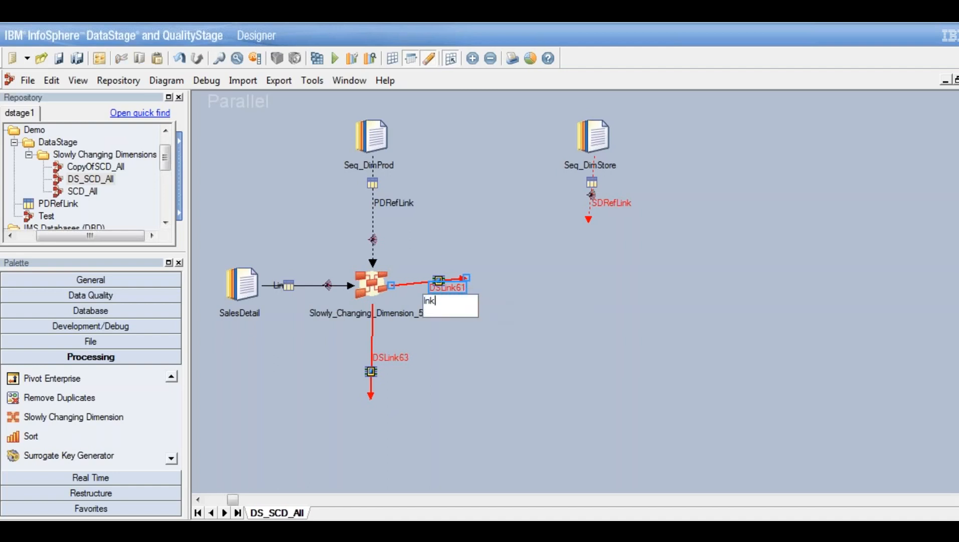
type("_fact")
key("Return")
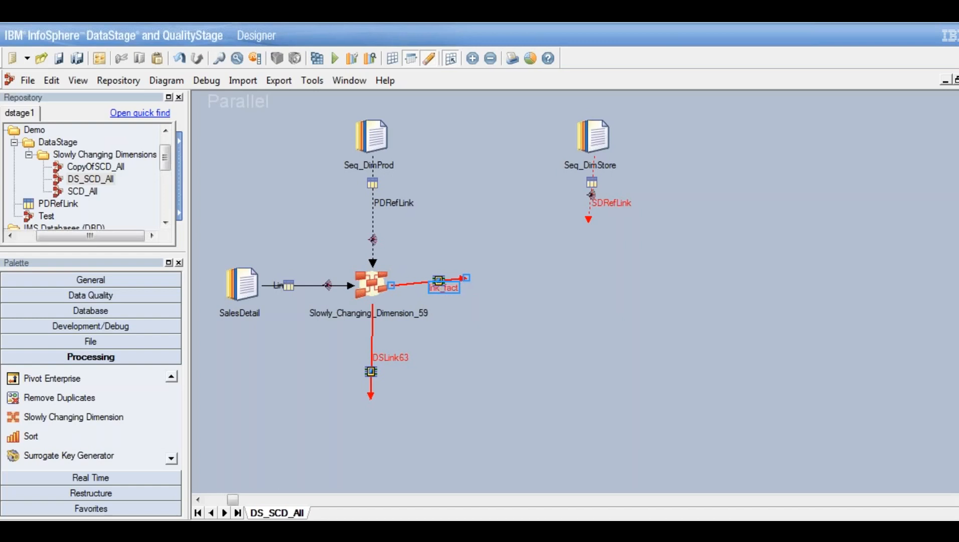
- Rename the downward output link of the Slowly Changing Dimension stage to lnkProdupd
left_click(390, 362)
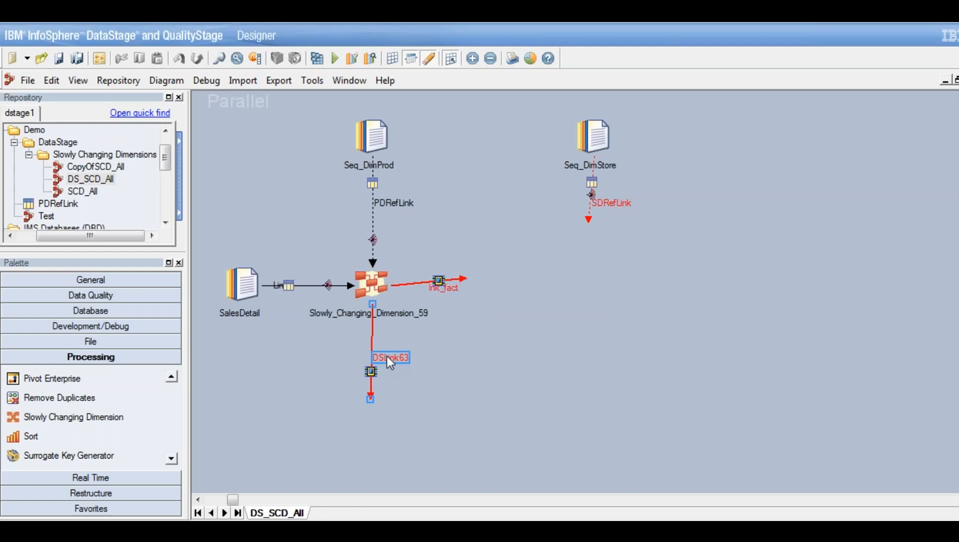
right_click(387, 357)
left_click(412, 364)
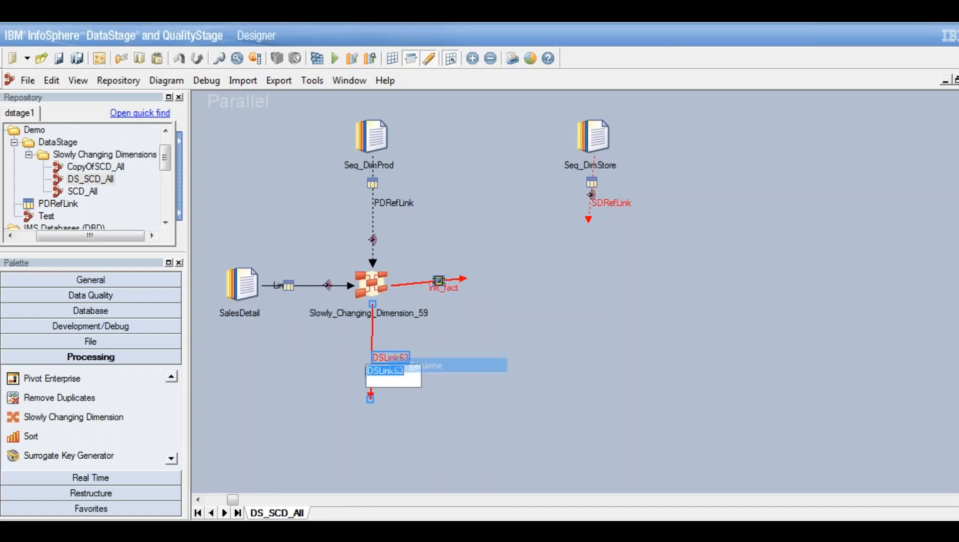
type("lnkP")
type("roduct")
key("Return")
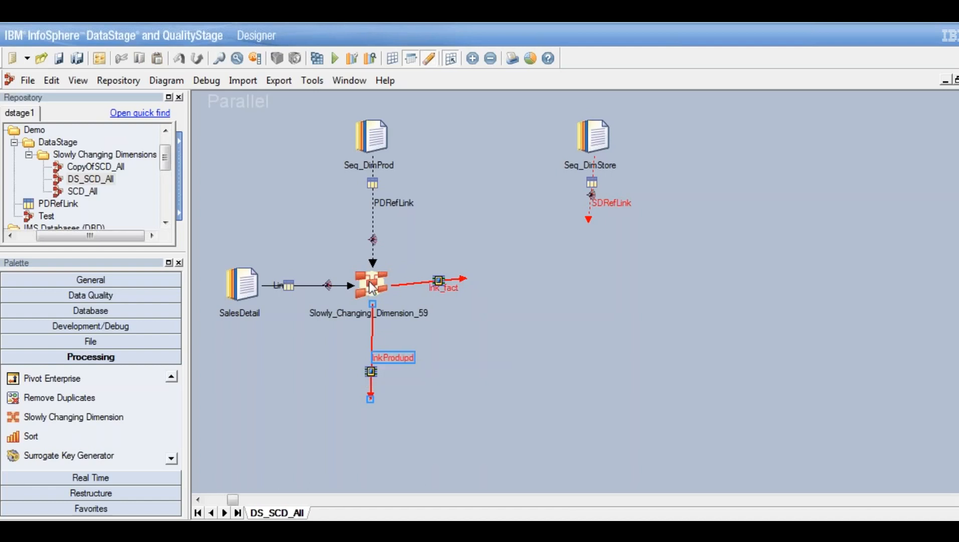
- Open the Slowly Changing Dimension stage's properties, restore the dialog to a smaller size and move it over the canvas
left_click(370, 282)
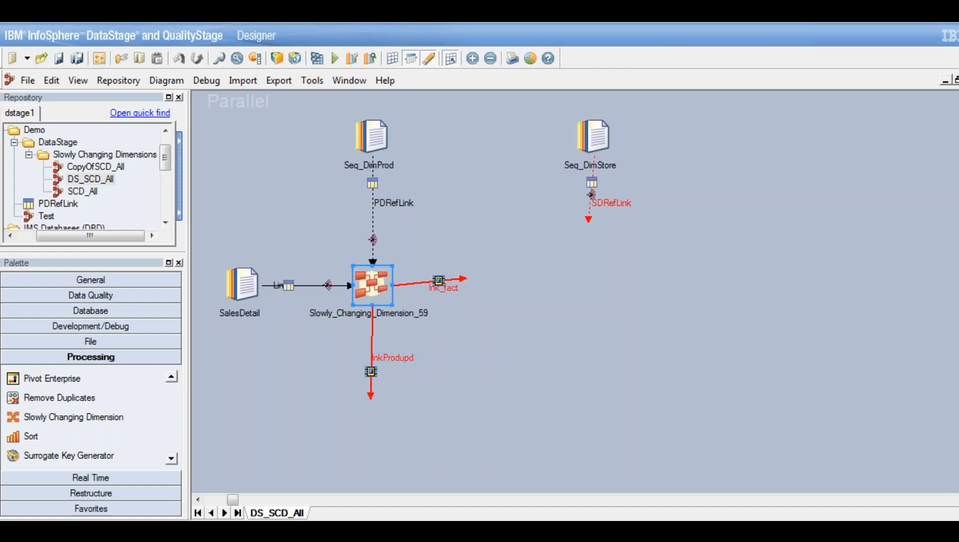
double_click(371, 283)
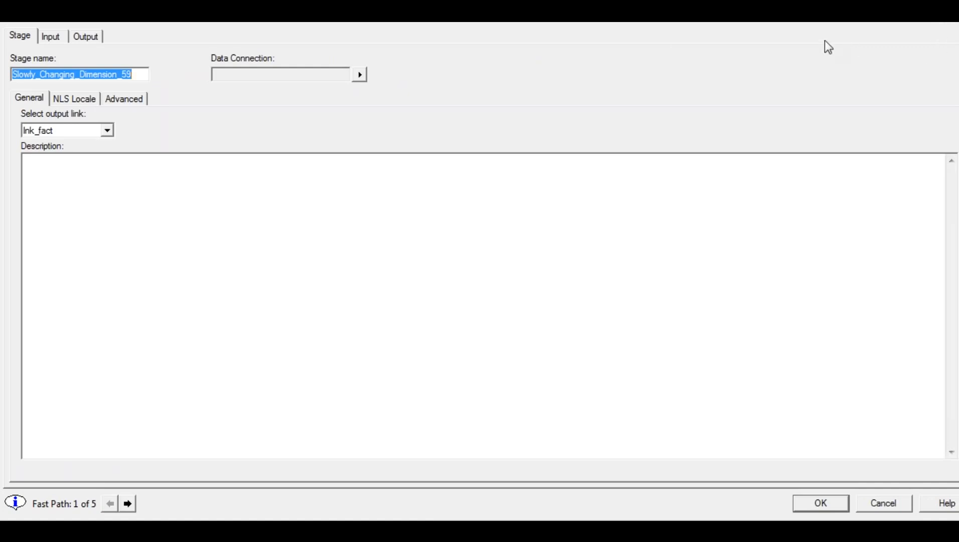
left_click(756, 55)
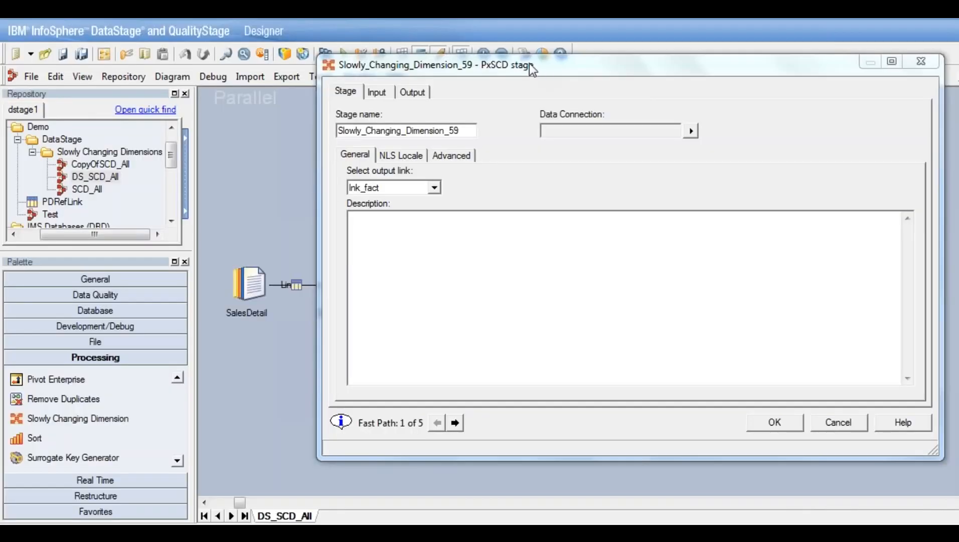
left_click_drag(529, 63, 333, 78)
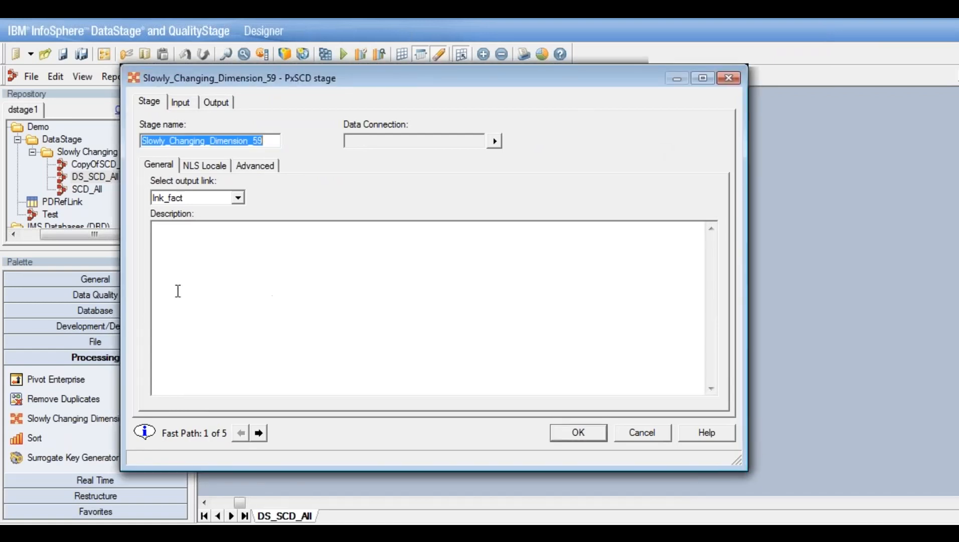
- Check which input links the stage offers, and return to its general stage properties
left_click(195, 106)
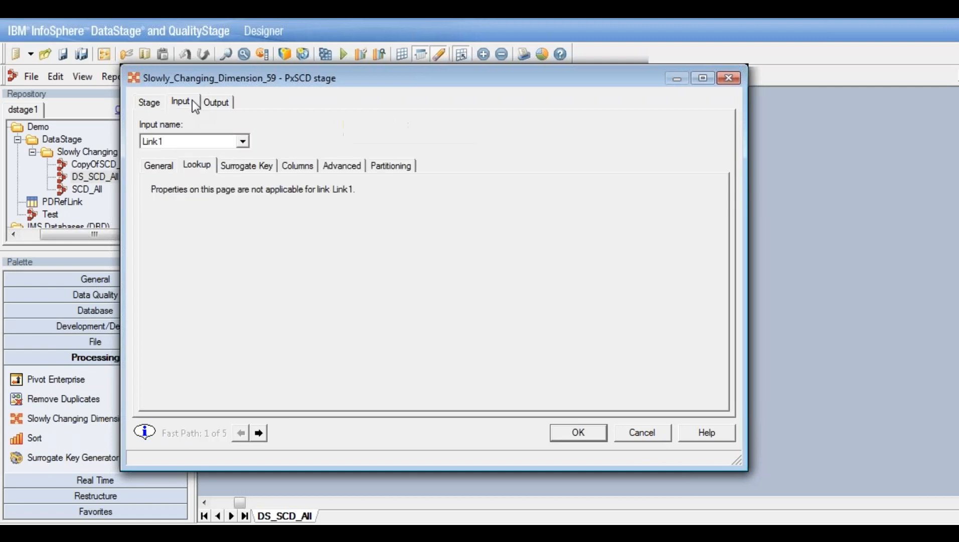
left_click(242, 141)
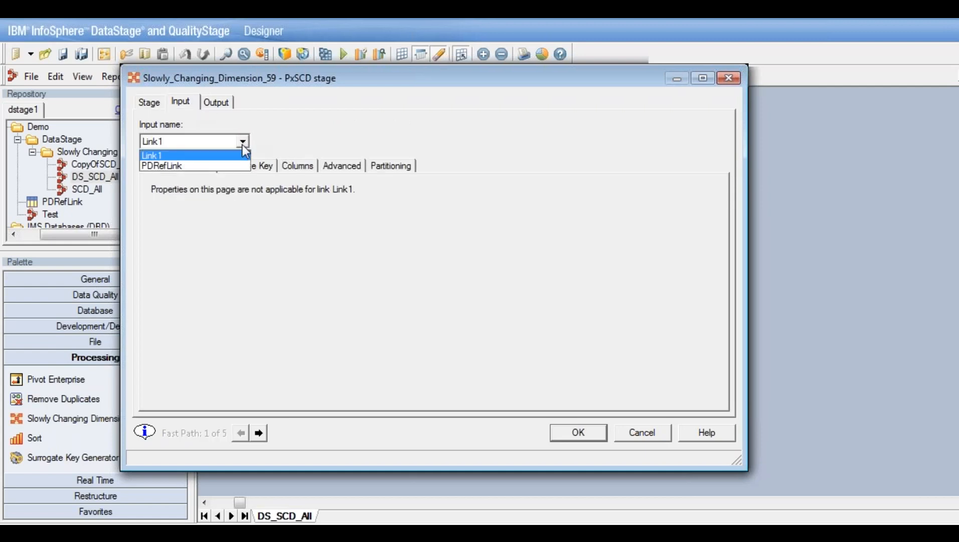
left_click(150, 107)
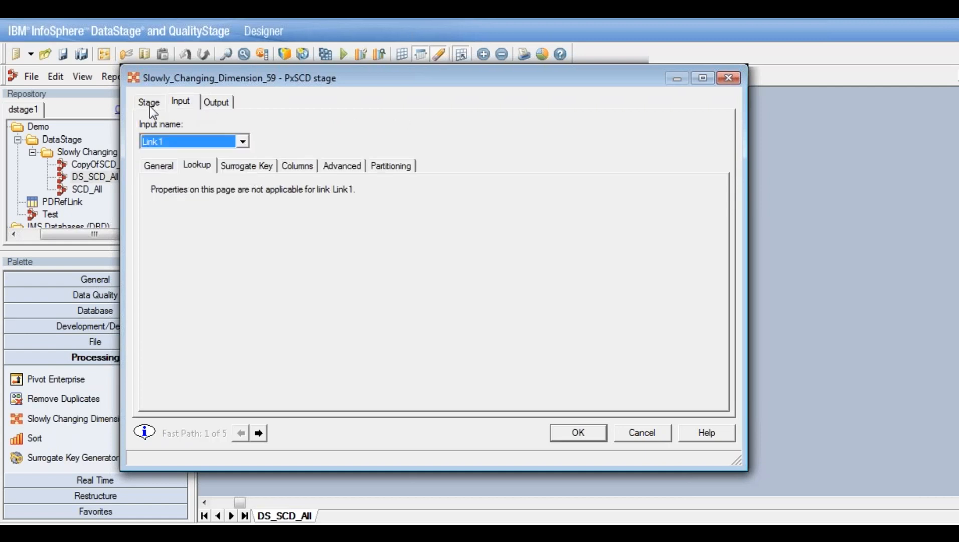
left_click(150, 106)
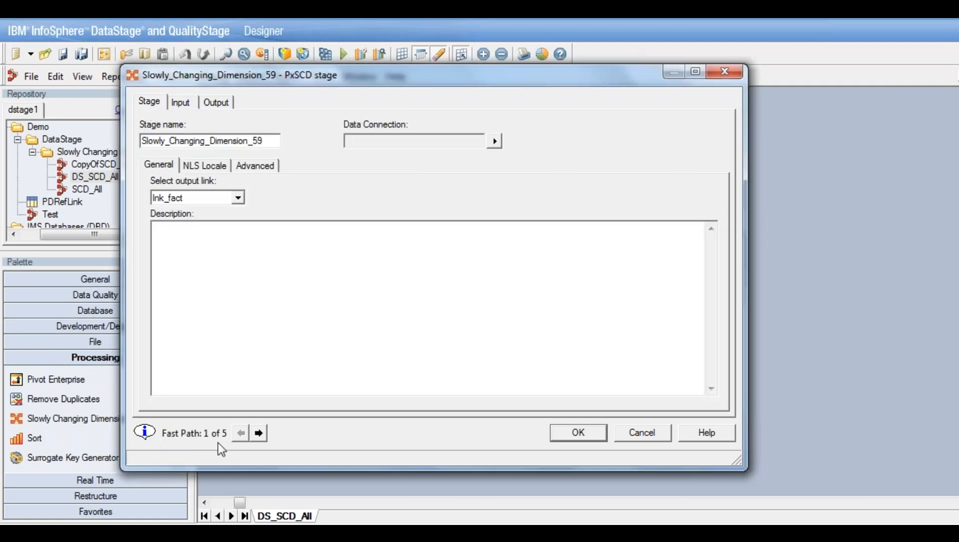
- Go to the PDRefLink lookup page of the fast path and widen its table to examine key expressions and column purposes
left_click(259, 434)
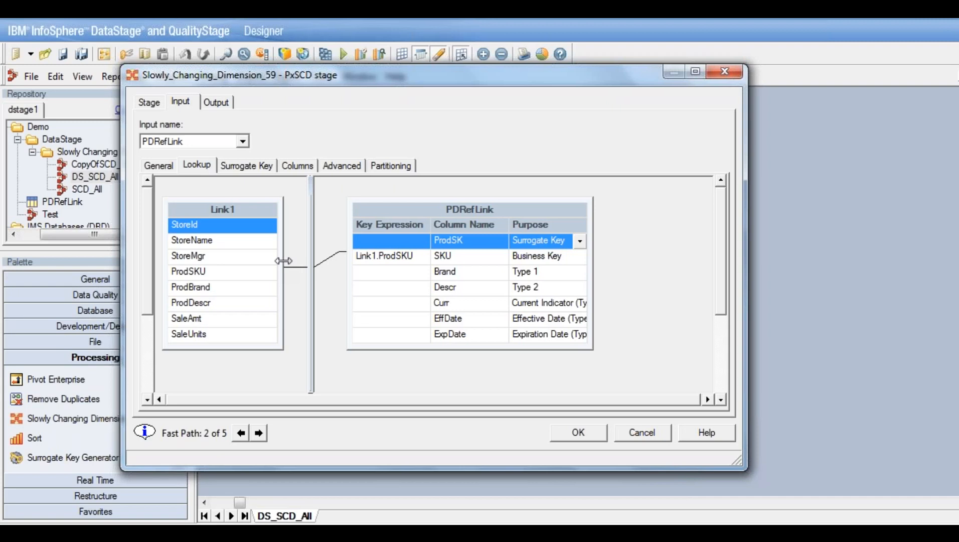
left_click_drag(310, 229, 371, 249)
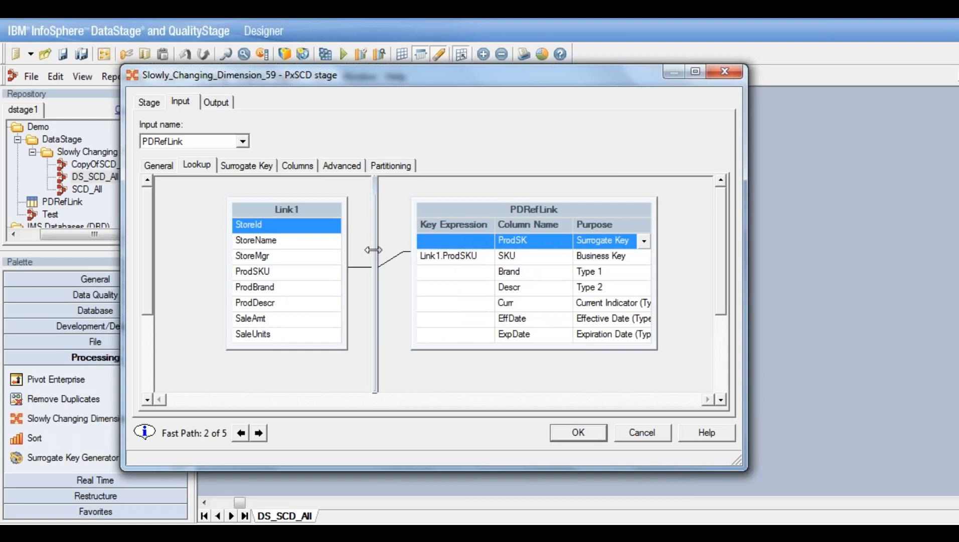
left_click(514, 256)
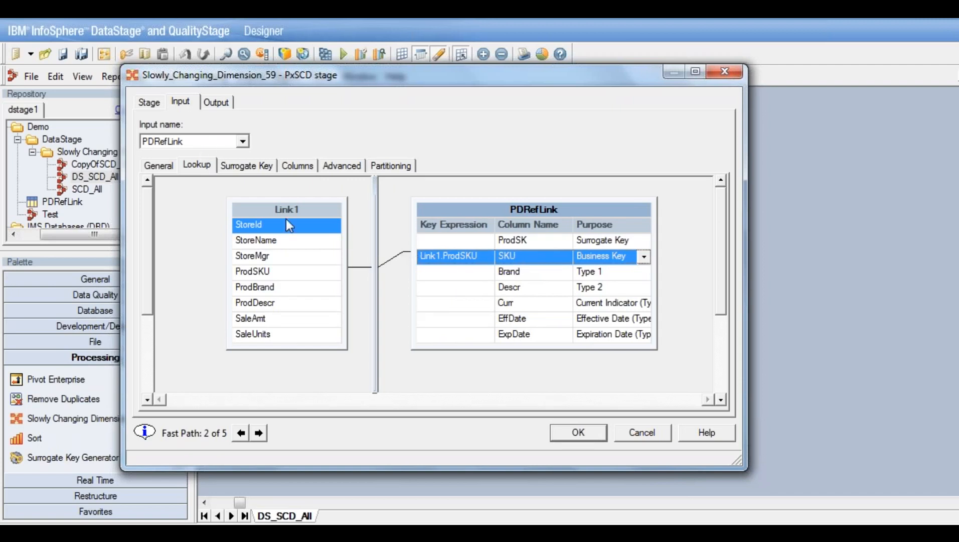
left_click_drag(273, 207, 257, 207)
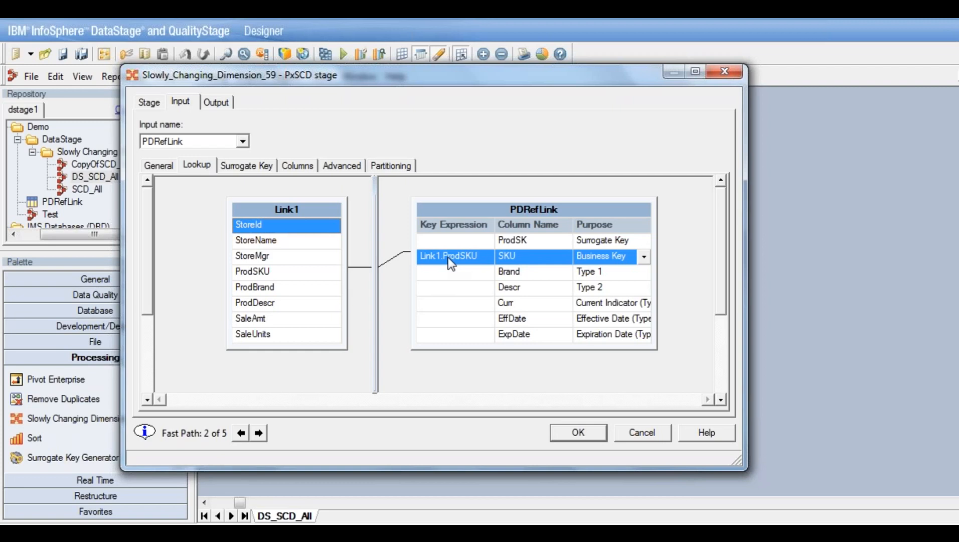
left_click_drag(657, 280, 685, 280)
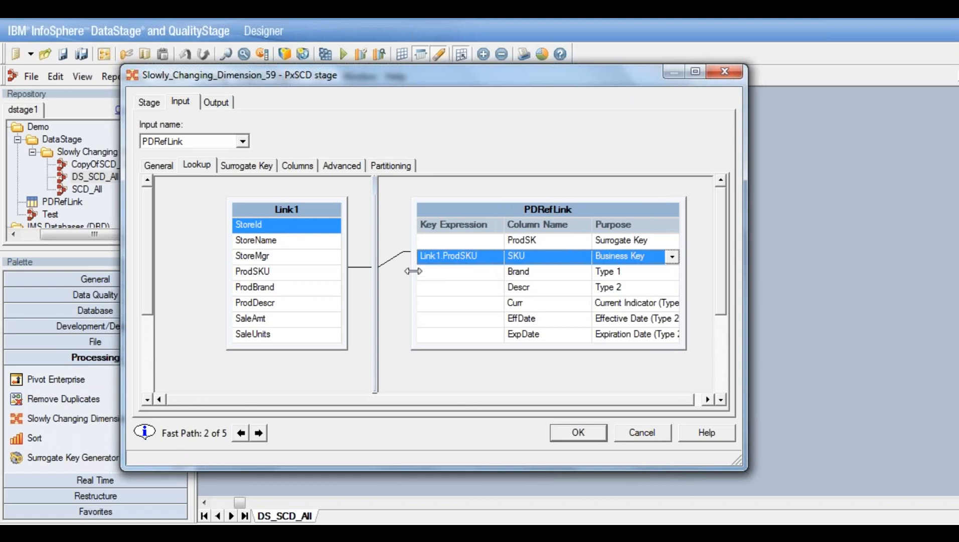
left_click_drag(413, 271, 344, 281)
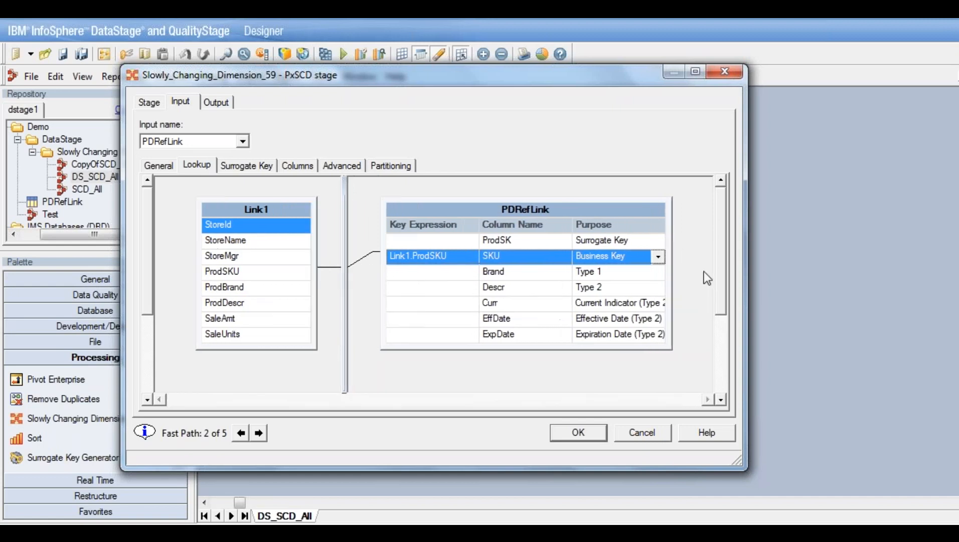
left_click_drag(673, 273, 700, 267)
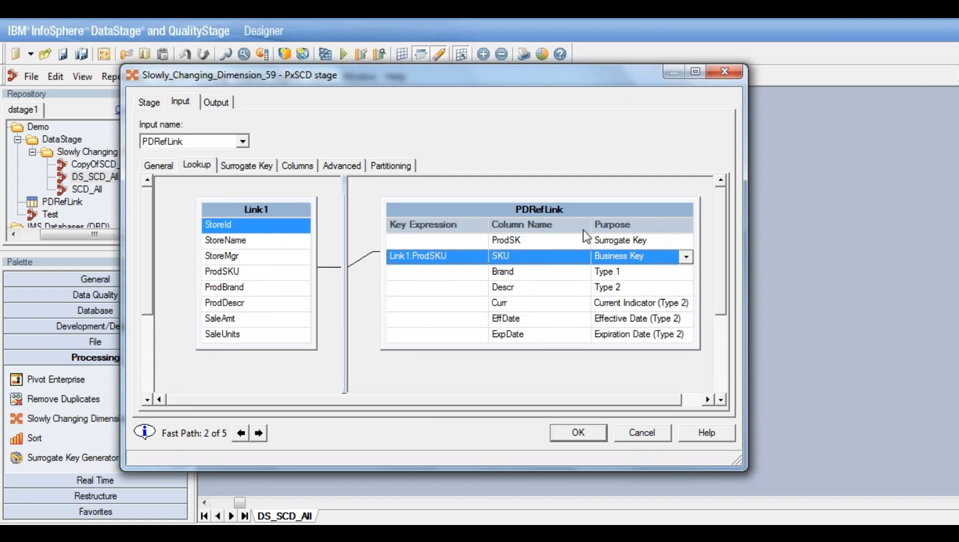
- Set the purpose of the ProdSK column in the PDRefLink lookup table to Surrogate Key
left_click(561, 241)
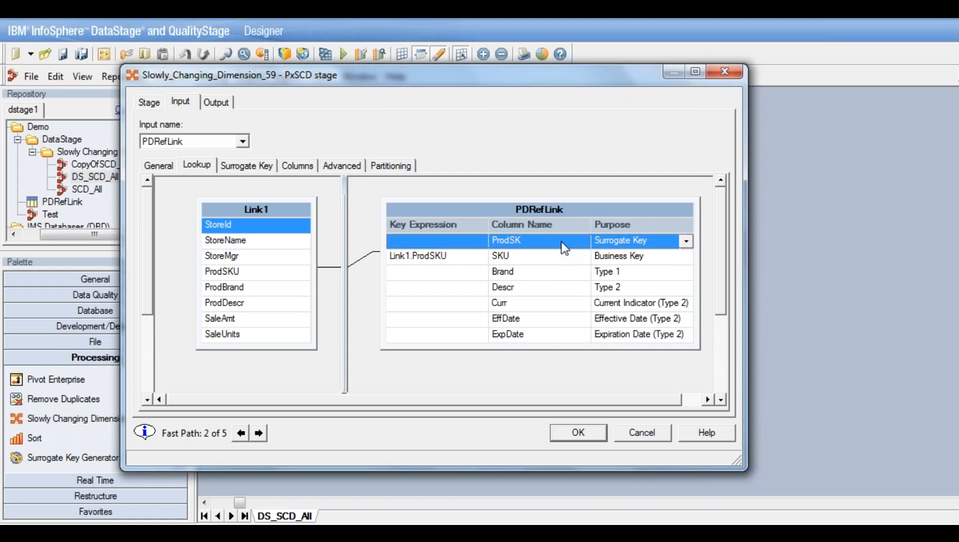
left_click(686, 241)
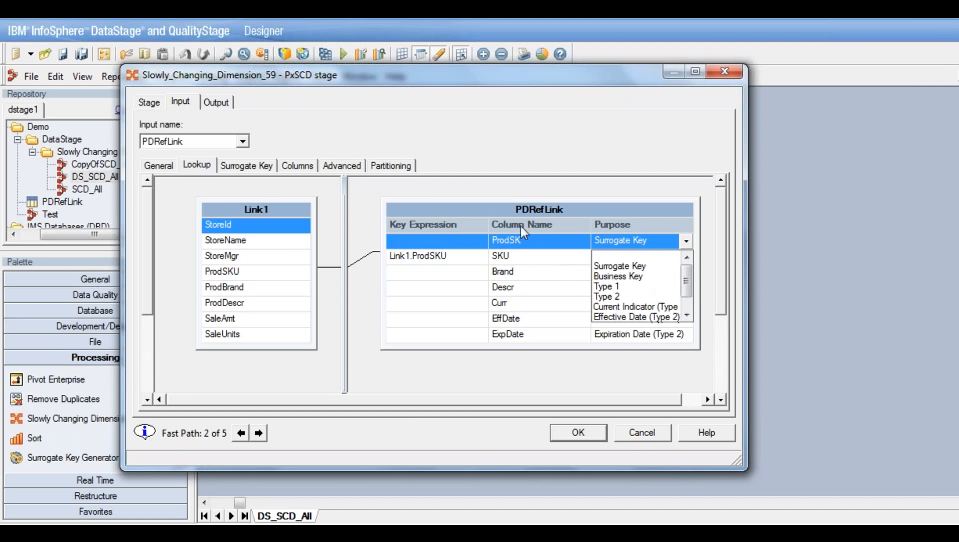
left_click(619, 267)
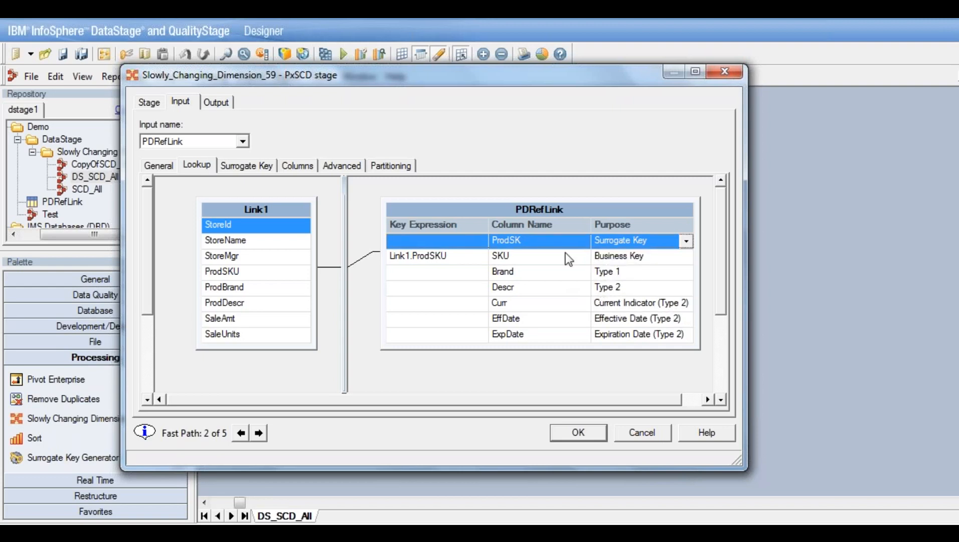
- Examine the purposes of the SKU and Brand columns and the purpose options available for Brand
left_click(663, 257)
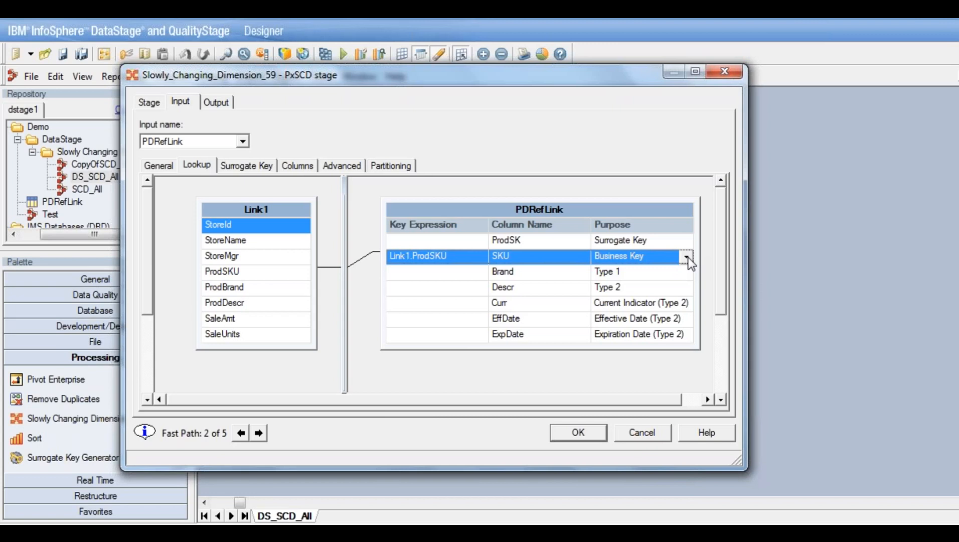
left_click(658, 279)
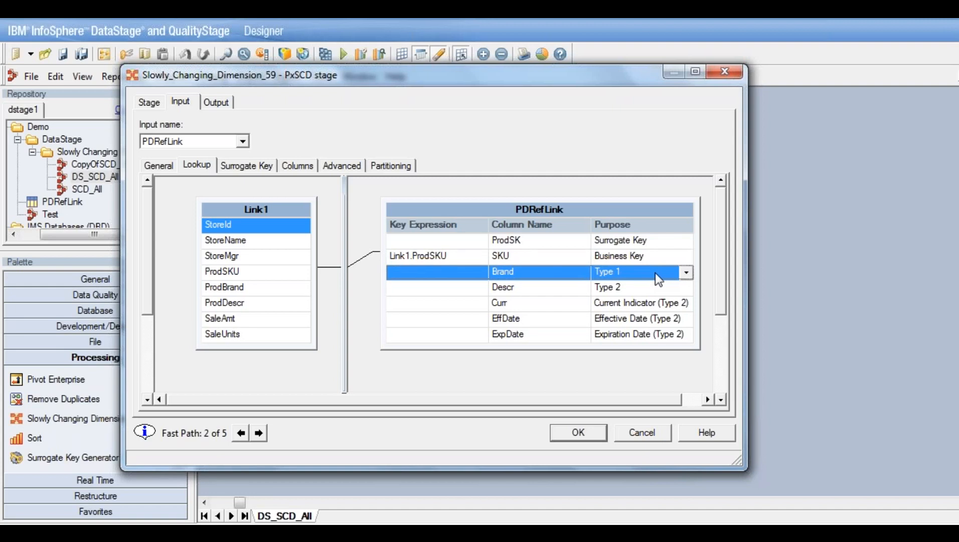
left_click(685, 273)
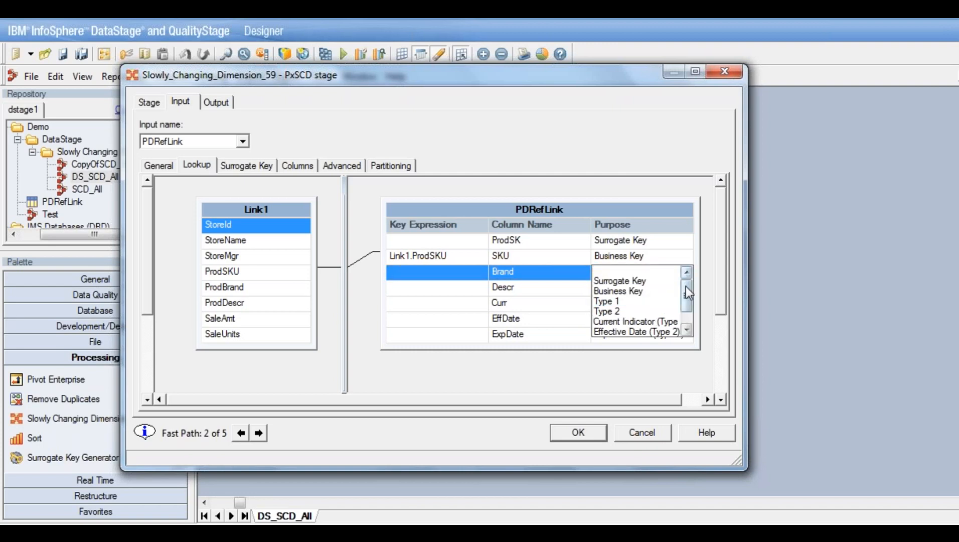
mouse_move(684, 283)
left_mouse_down()
mouse_move(687, 301)
mouse_move(687, 272)
left_mouse_up()
left_click(538, 274)
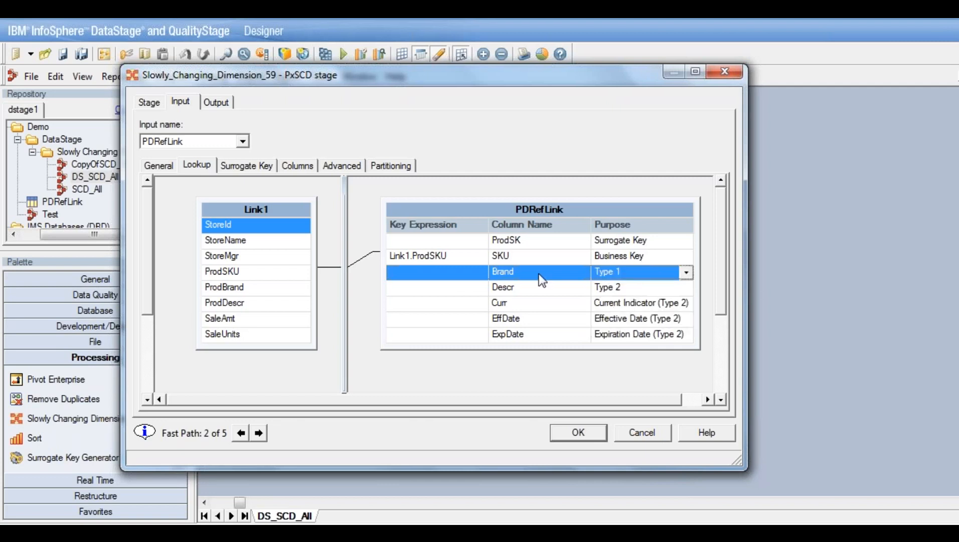
- Check the Descr column's purpose and set the Curr column's purpose to Current Indicator (Type 2)
left_click(671, 288)
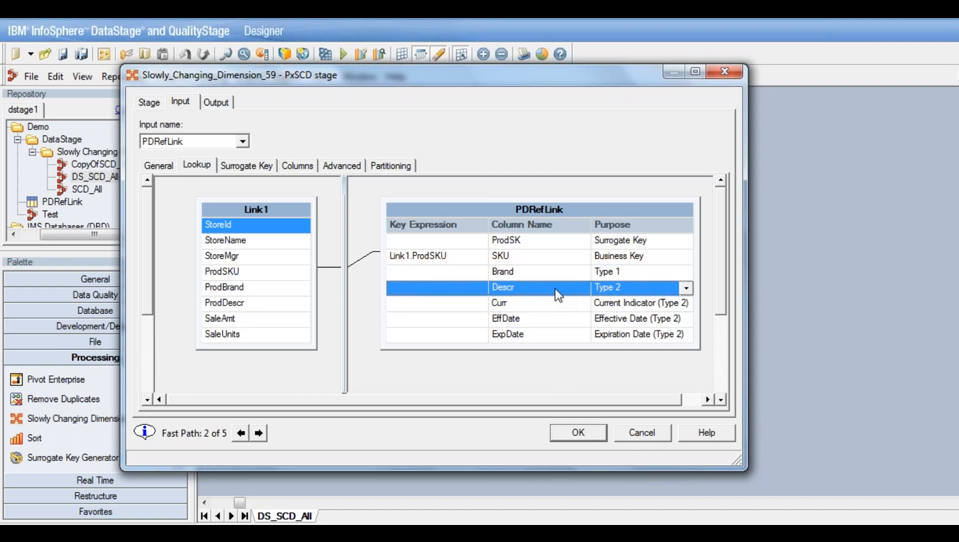
left_click(618, 304)
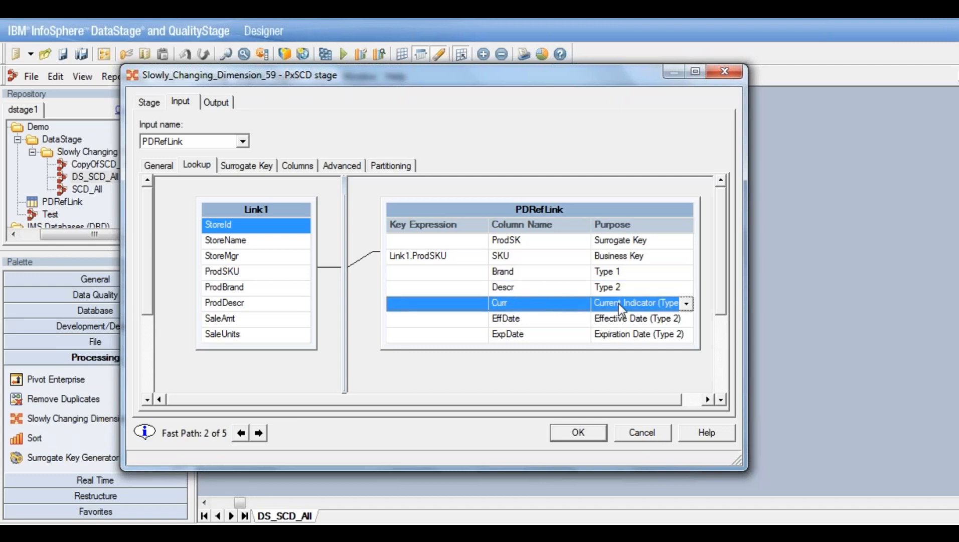
left_click(686, 303)
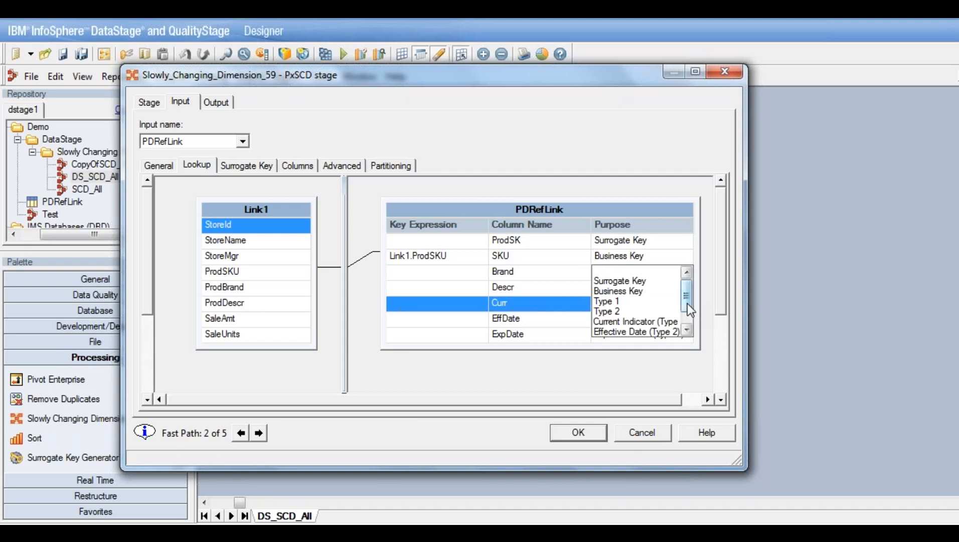
left_click_drag(687, 304, 687, 313)
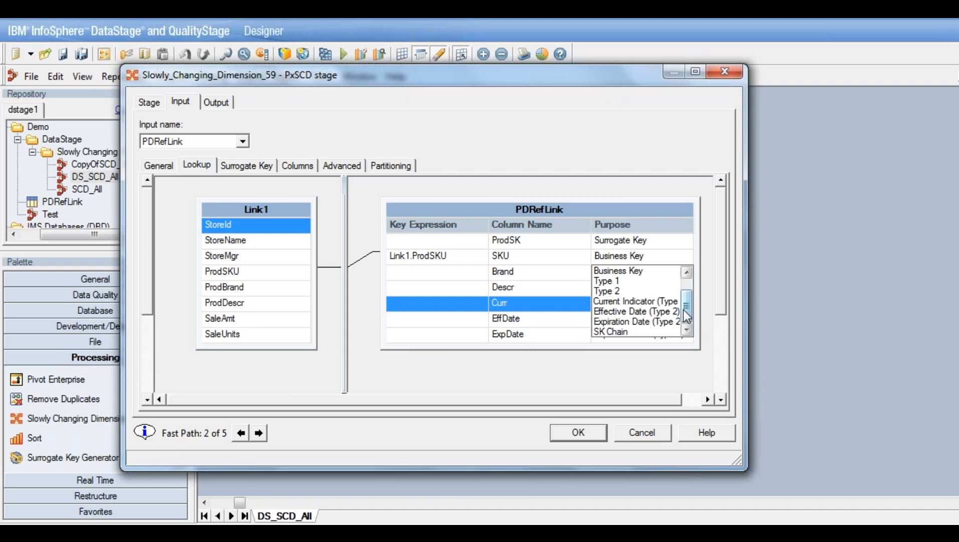
left_click(637, 303)
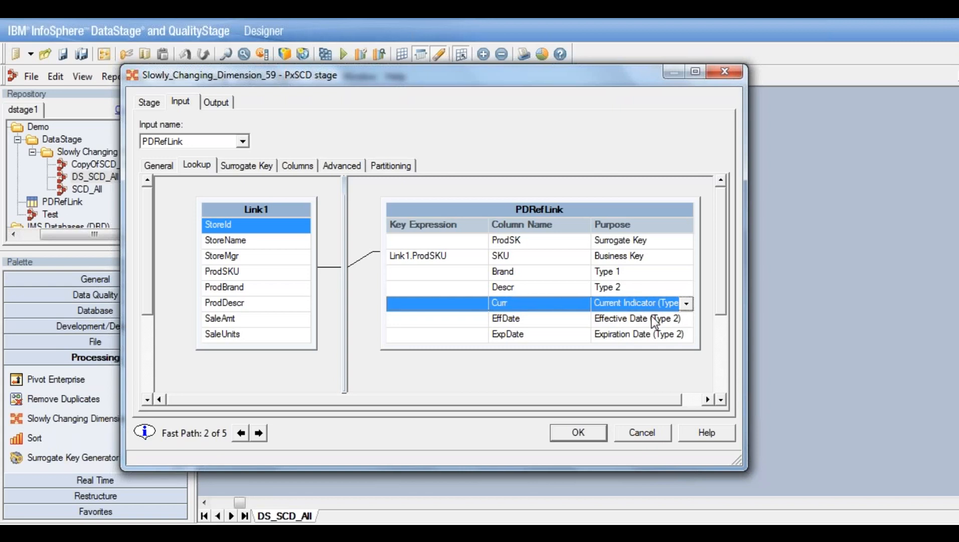
- Set the purpose of EffDate to Effective Date (Type 2) and of ExpDate to Expiration Date (Type 2)
left_click(651, 316)
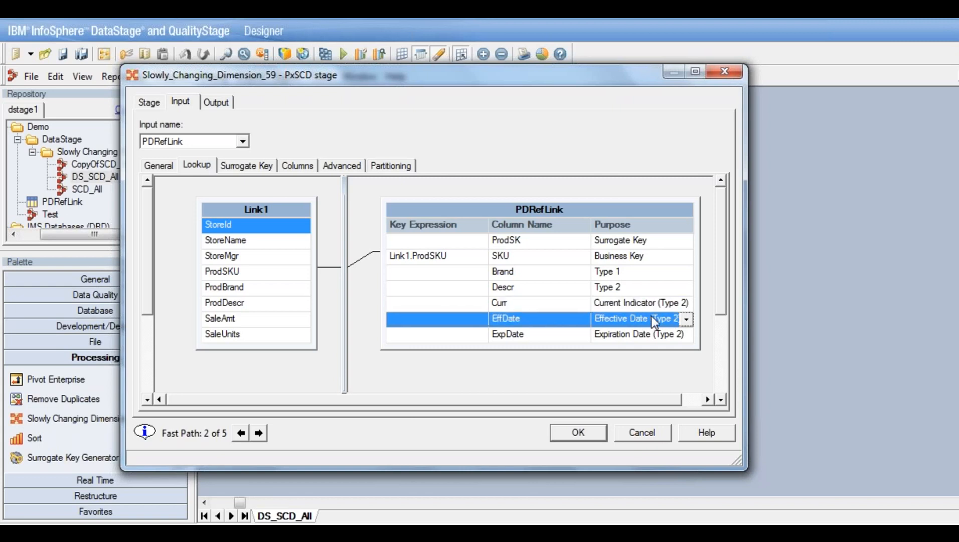
left_click(685, 319)
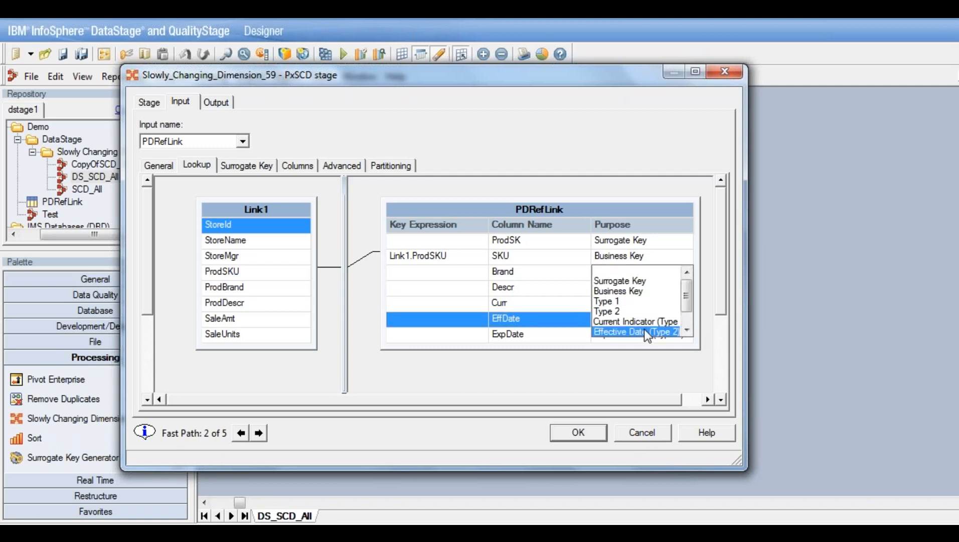
left_click(645, 329)
left_click(643, 333)
left_click(690, 339)
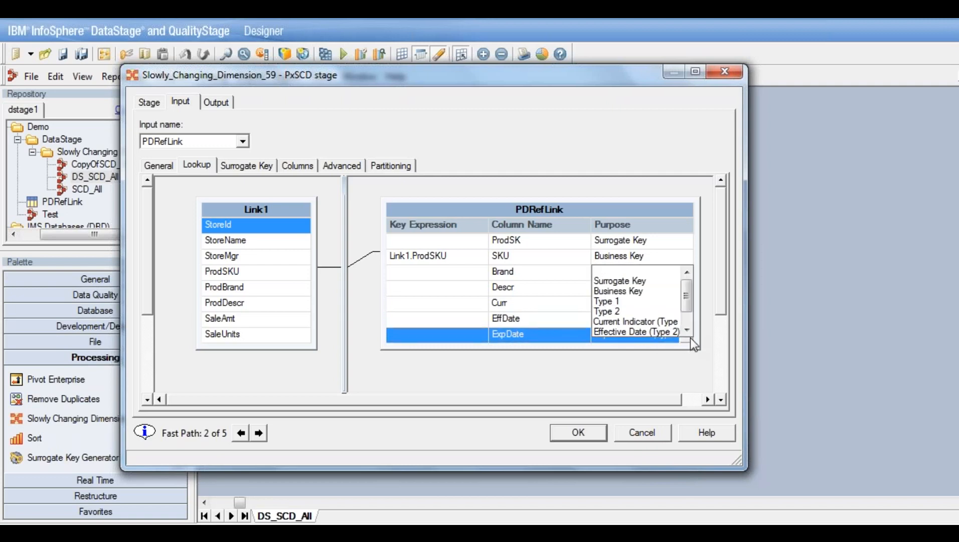
scroll(674, 329, "down", 1)
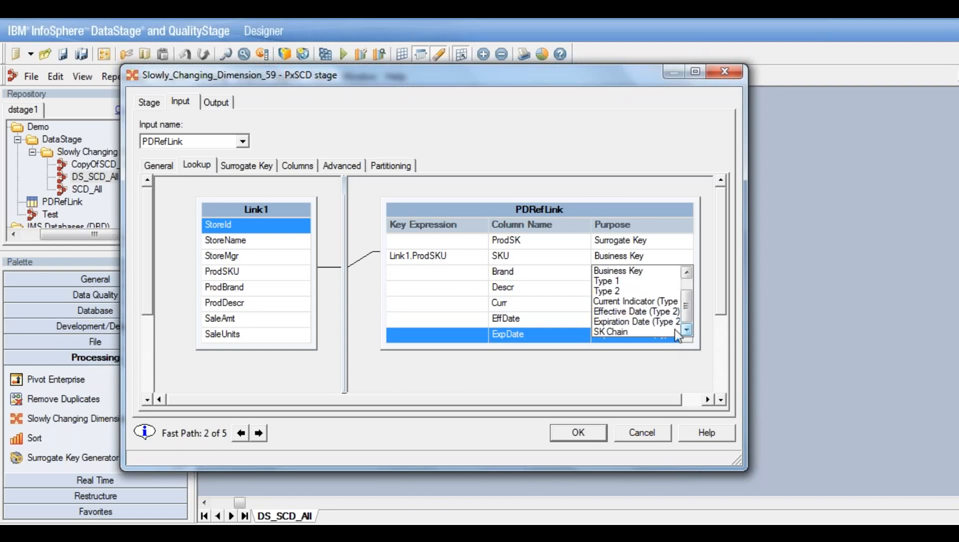
left_click(659, 317)
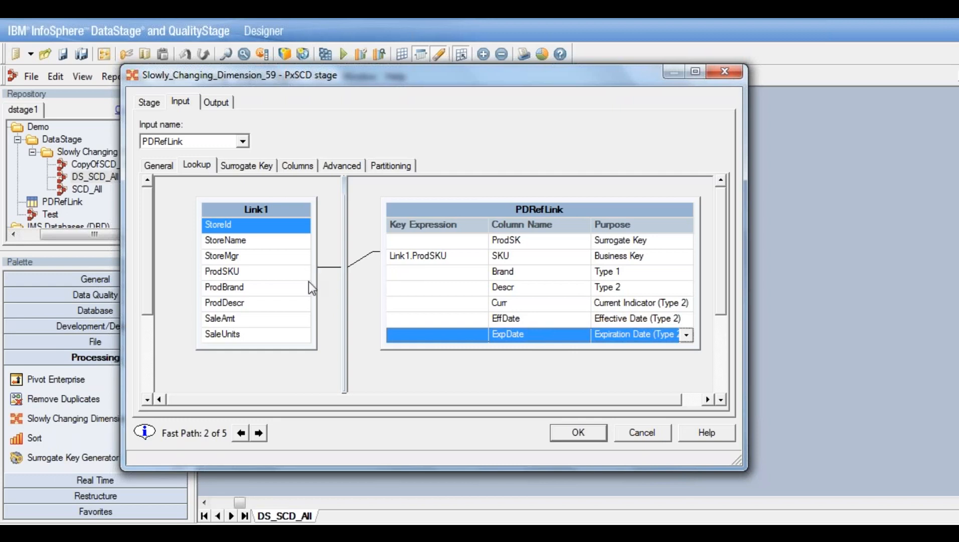
left_click(428, 255)
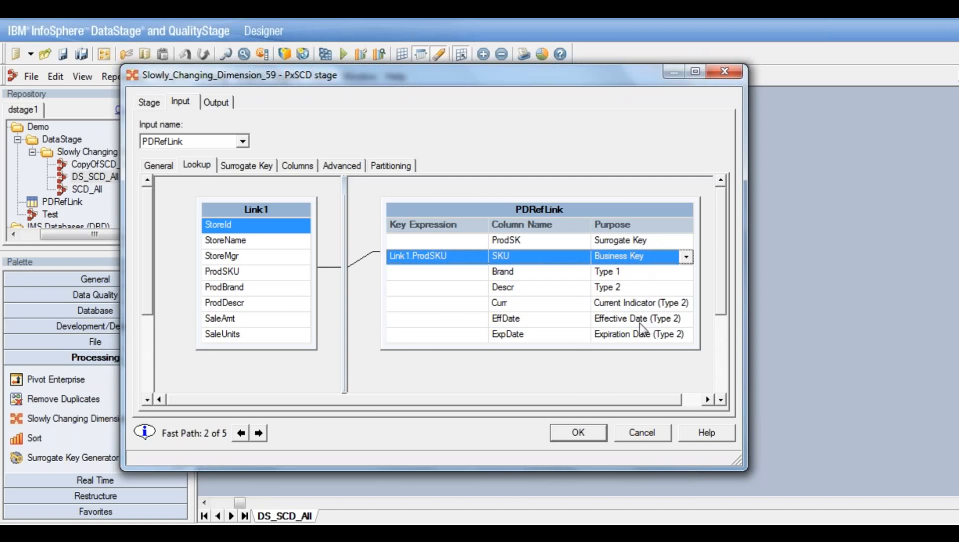
- Set the PDRefLink surrogate key source to the flat file /tmp/DimProd.skey
left_click(259, 433)
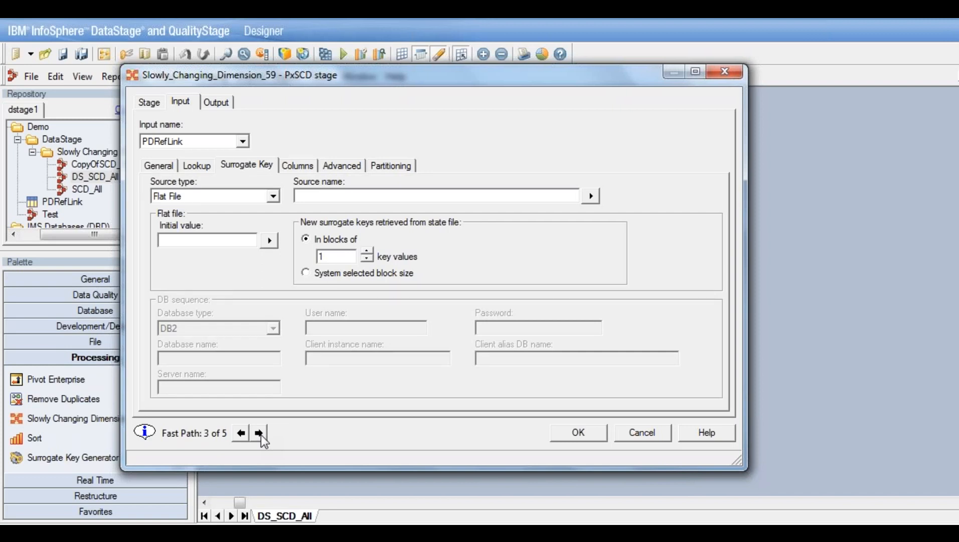
left_click(273, 197)
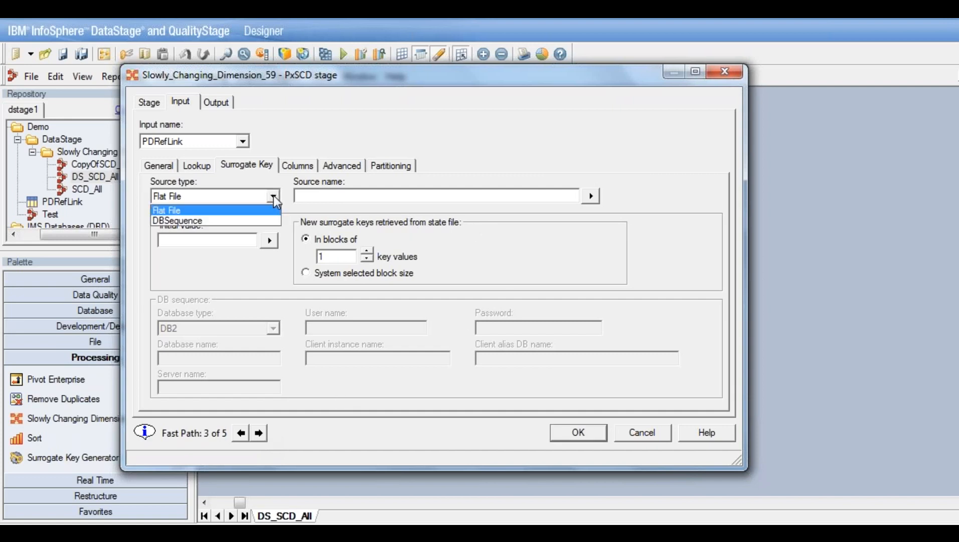
left_click(210, 212)
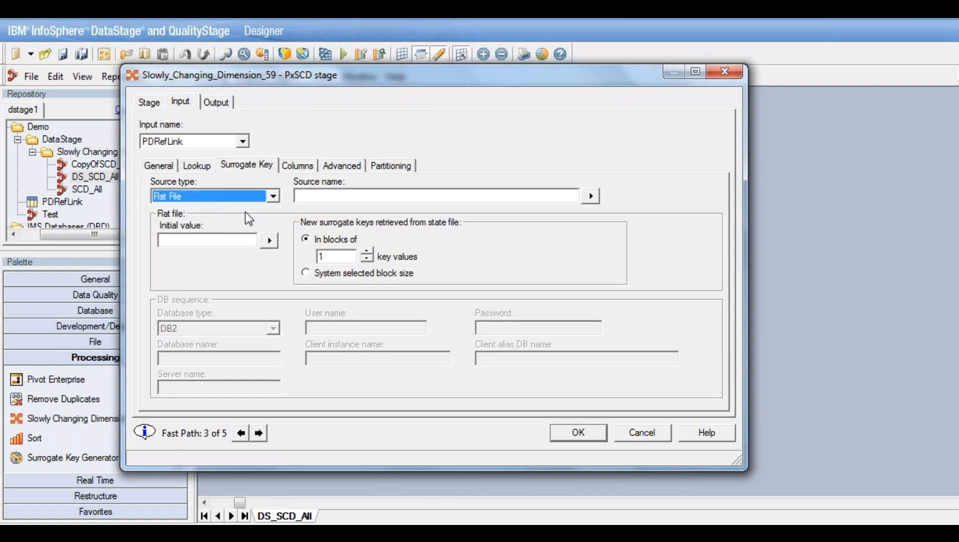
left_click(331, 196)
type("/tmp/")
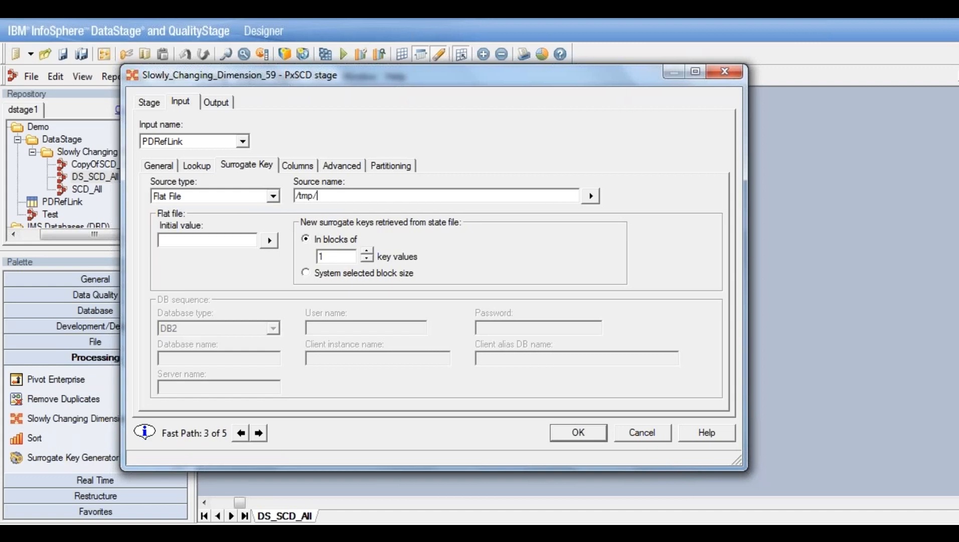
type("DimProd.skey")
key("Tab")
- Go to the lnkProdupd dimension update page of the fast path and widen the dialog and its output table
left_click(259, 432)
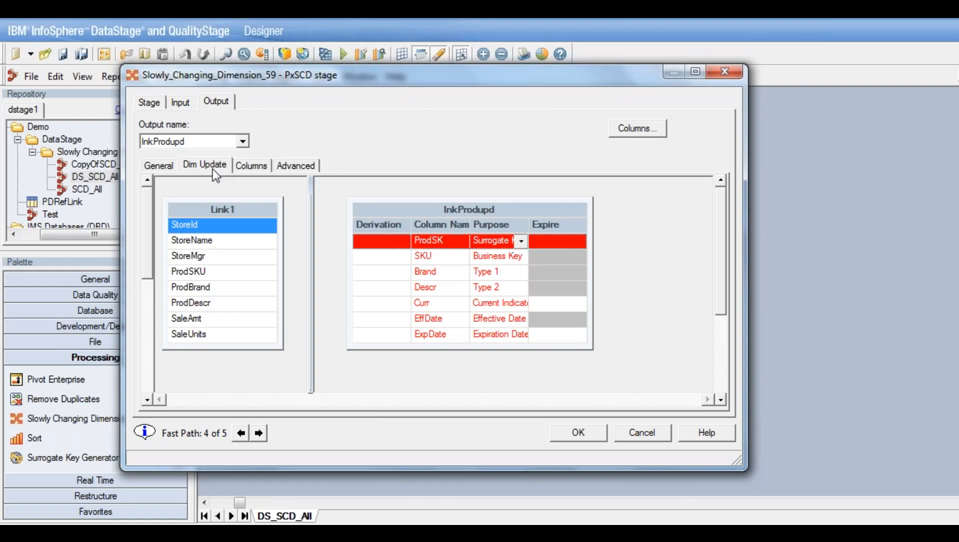
left_click_drag(740, 218, 860, 218)
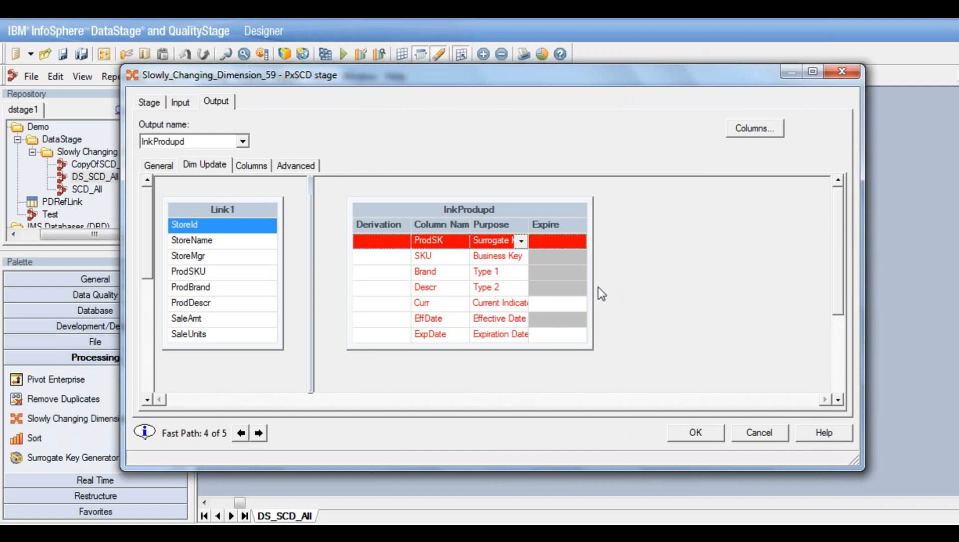
left_click_drag(589, 276, 785, 293)
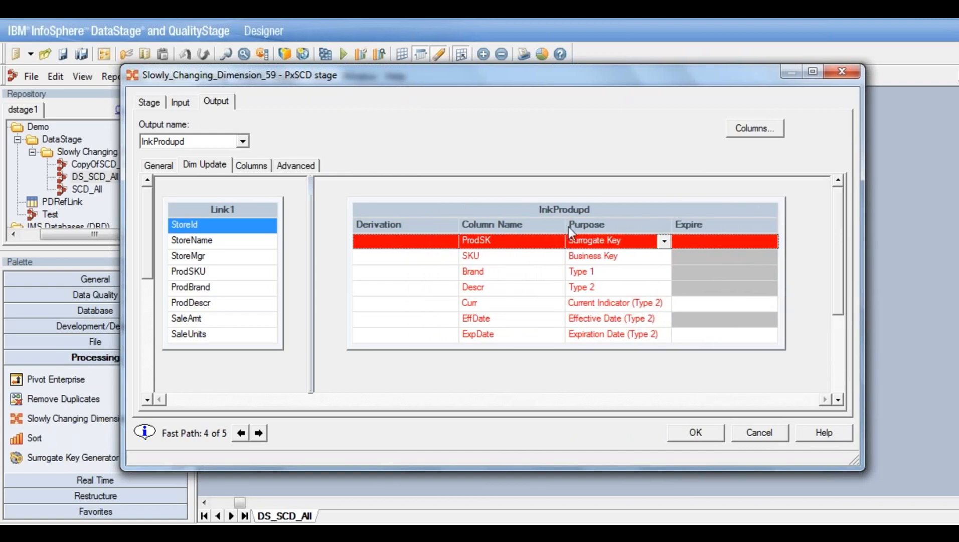
left_click_drag(562, 226, 546, 226)
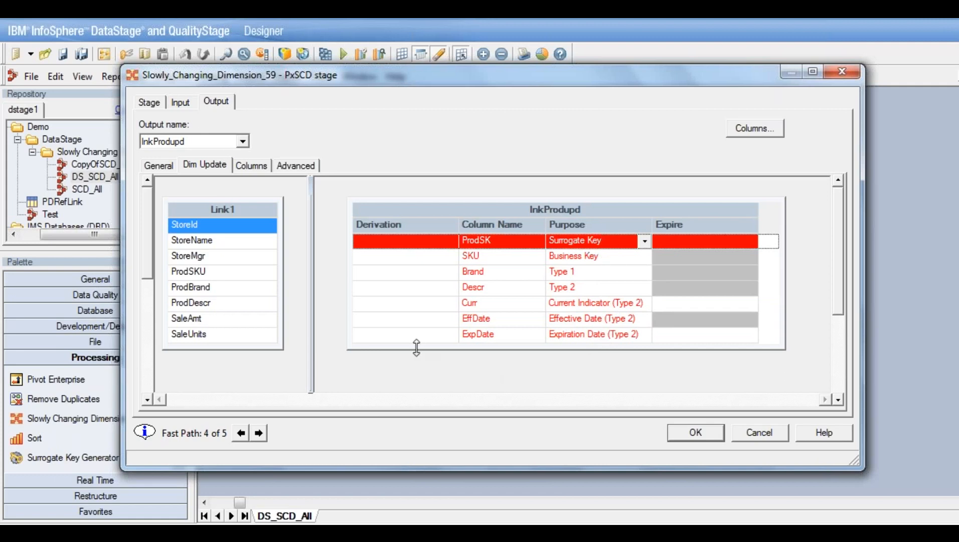
- Set the derivation of the ProdSK column in lnkProdupd to the utility function NextSurrogateKey()
left_click(380, 247)
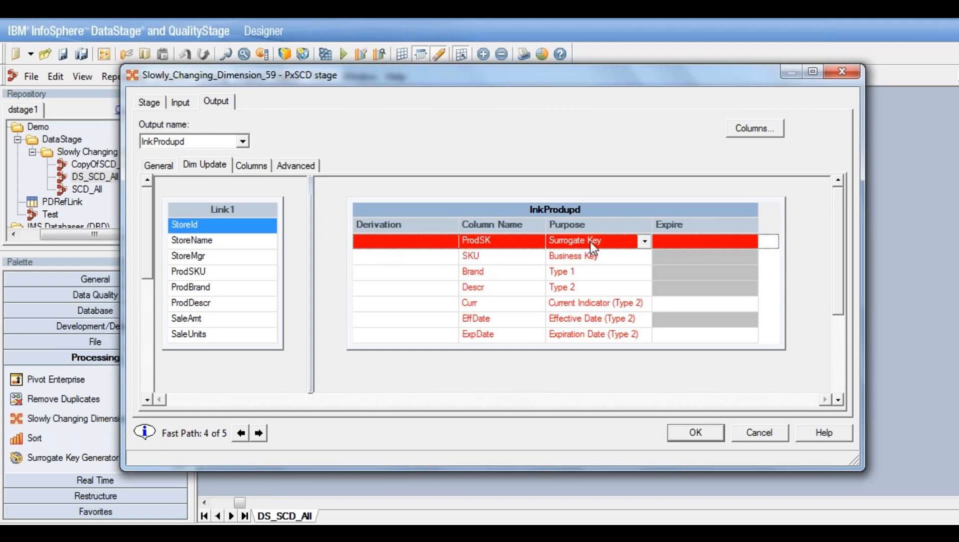
double_click(372, 245)
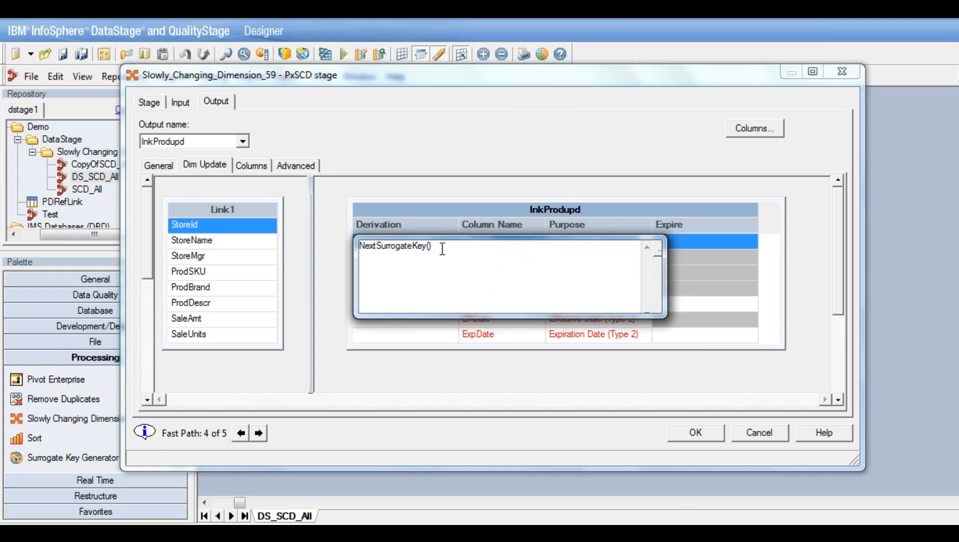
left_click_drag(442, 248, 360, 241)
key("Delete")
right_click(372, 249)
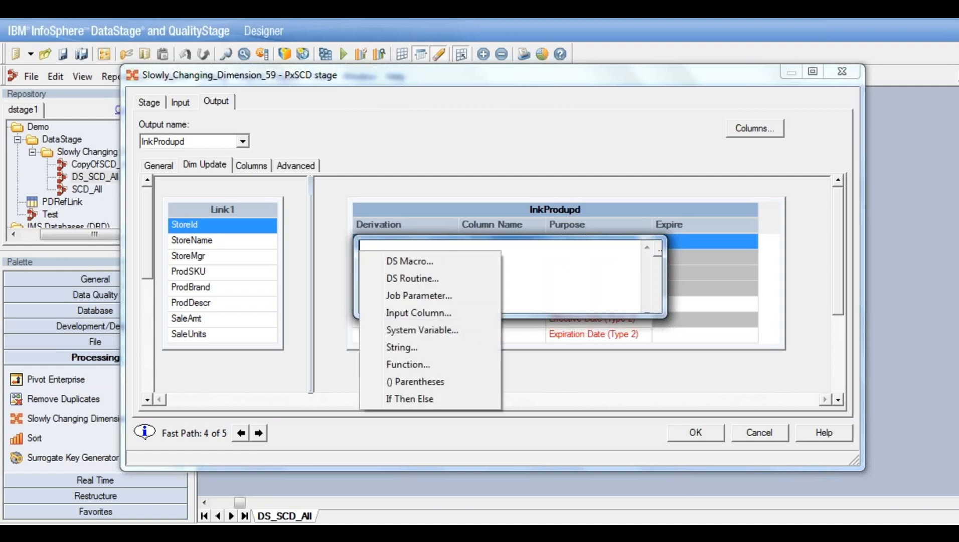
left_click(410, 364)
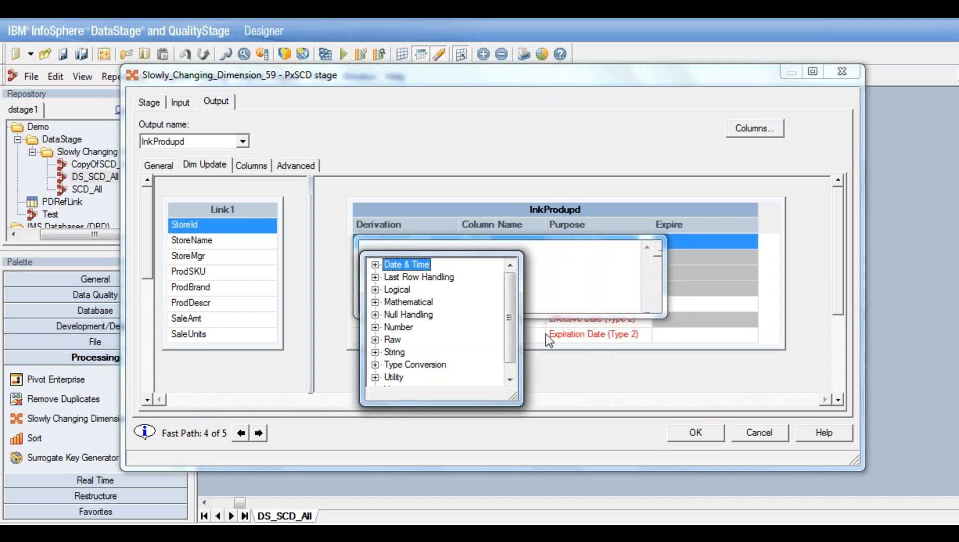
left_click_drag(509, 314, 510, 333)
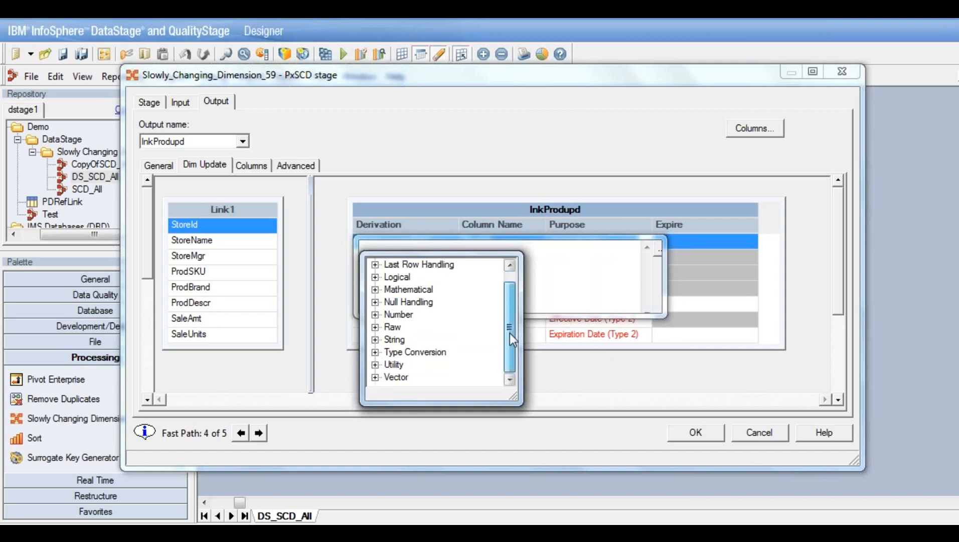
left_click(375, 364)
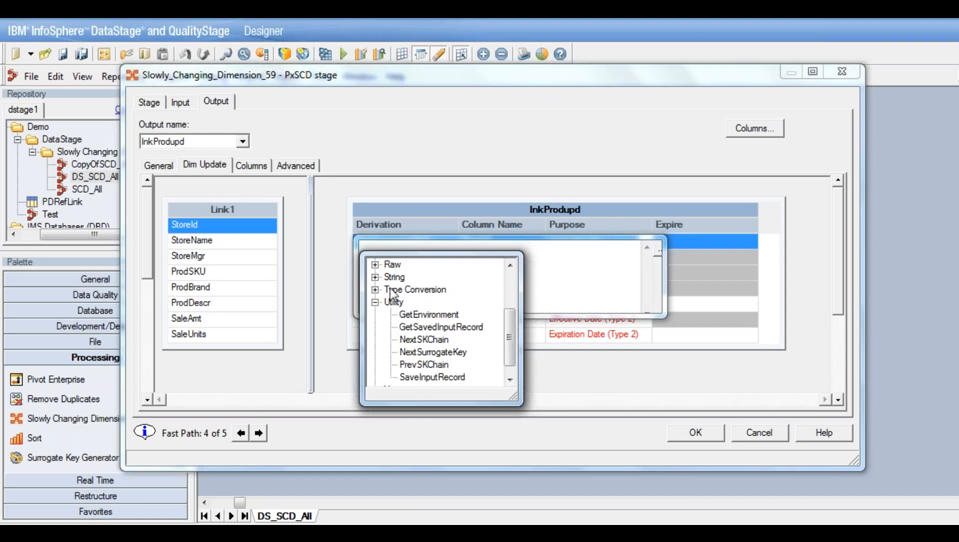
left_click(438, 353)
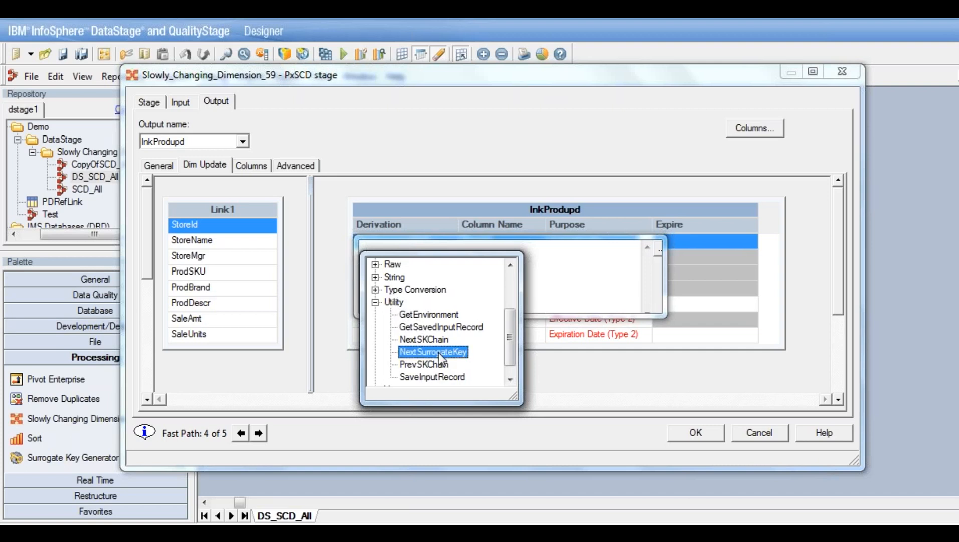
left_click(333, 276)
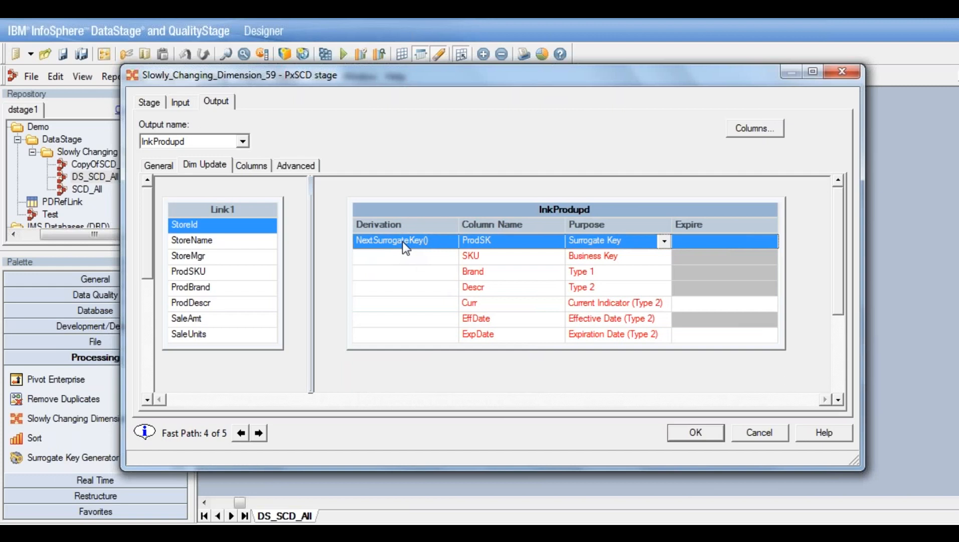
left_click(241, 432)
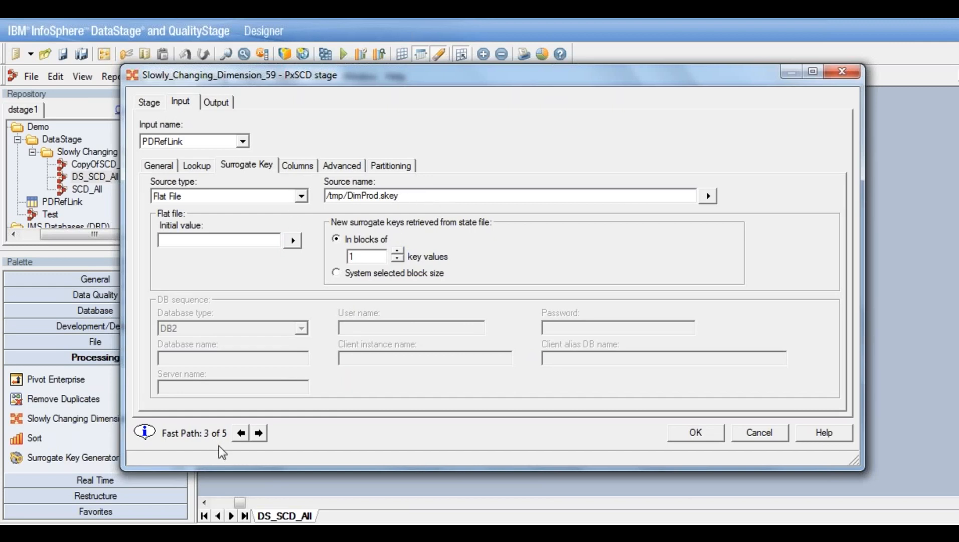
left_click(259, 433)
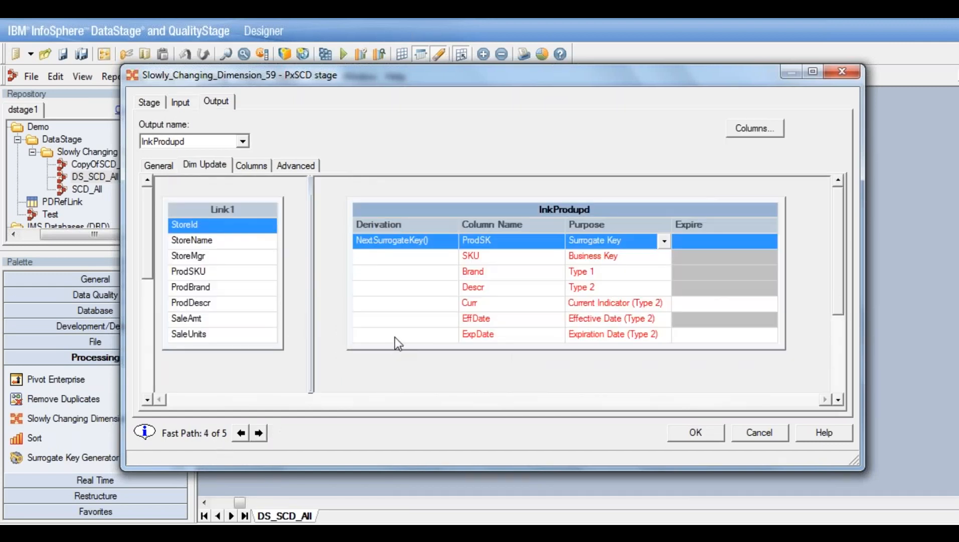
- Map the Link1 columns ProdSKU, ProdBrand and ProdDescr to the SKU, Brand and Descr derivations of lnkProdupd
left_click(417, 254)
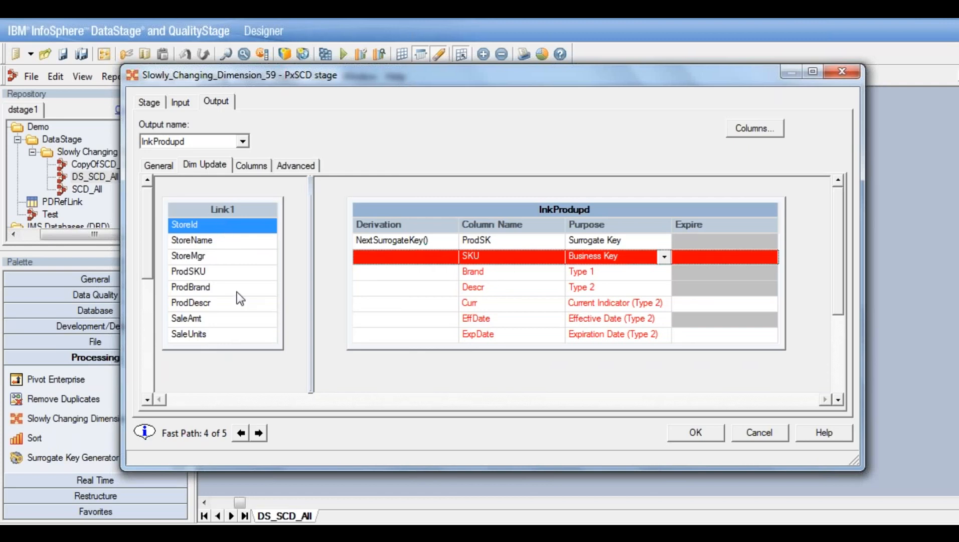
left_click(217, 273)
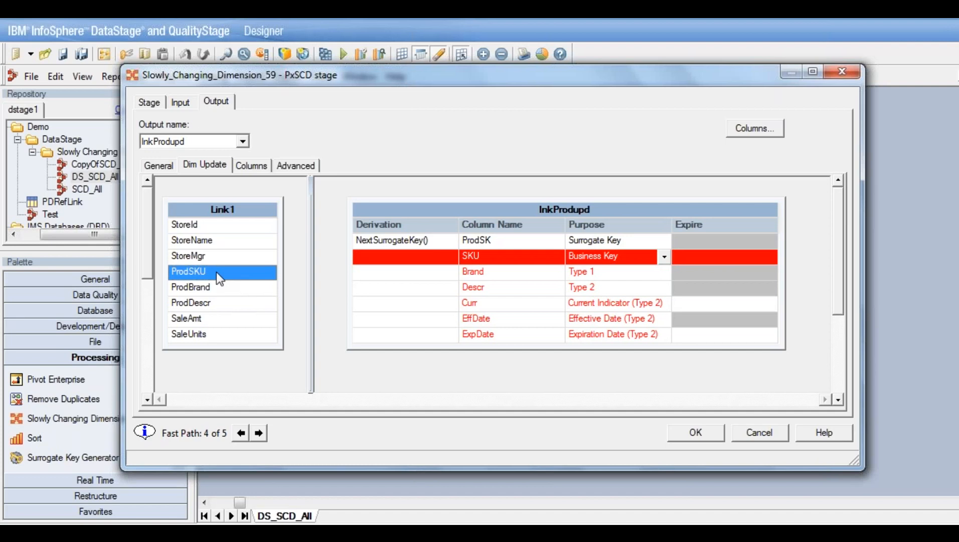
left_click_drag(216, 272, 354, 255)
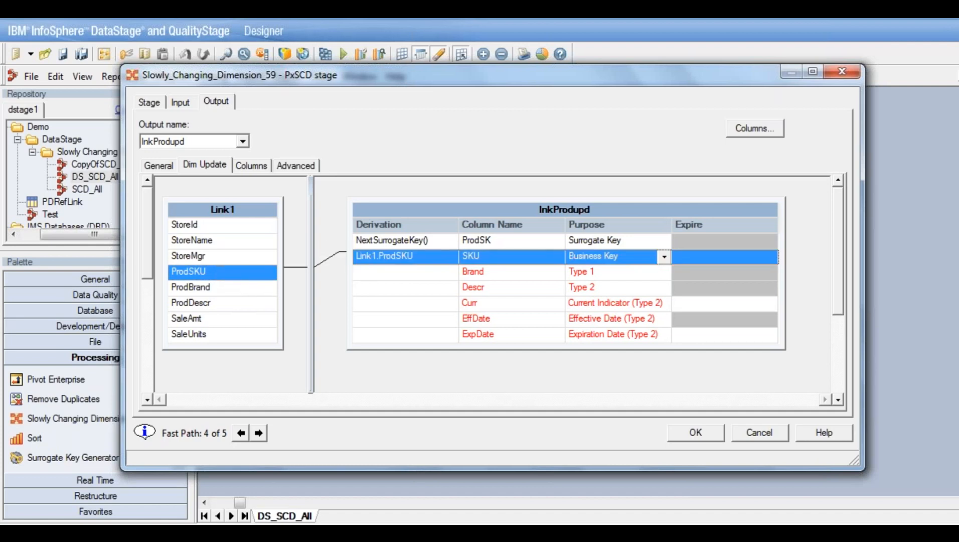
left_click(376, 271)
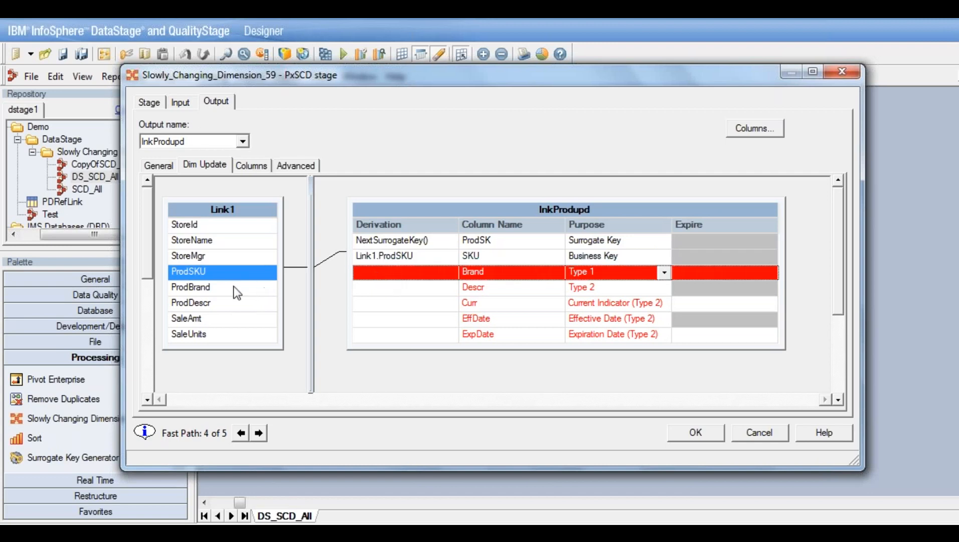
left_click(211, 287)
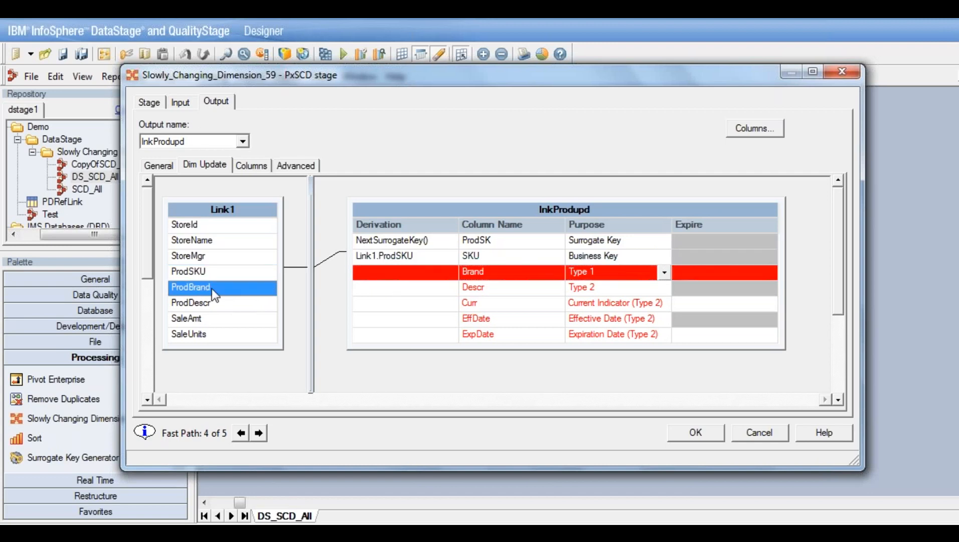
left_click_drag(212, 289, 373, 273)
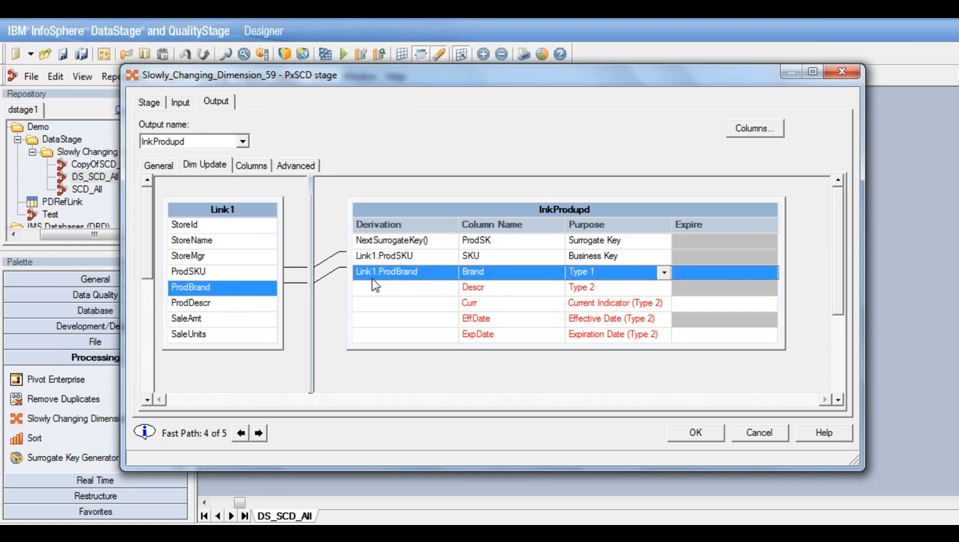
left_click(376, 293)
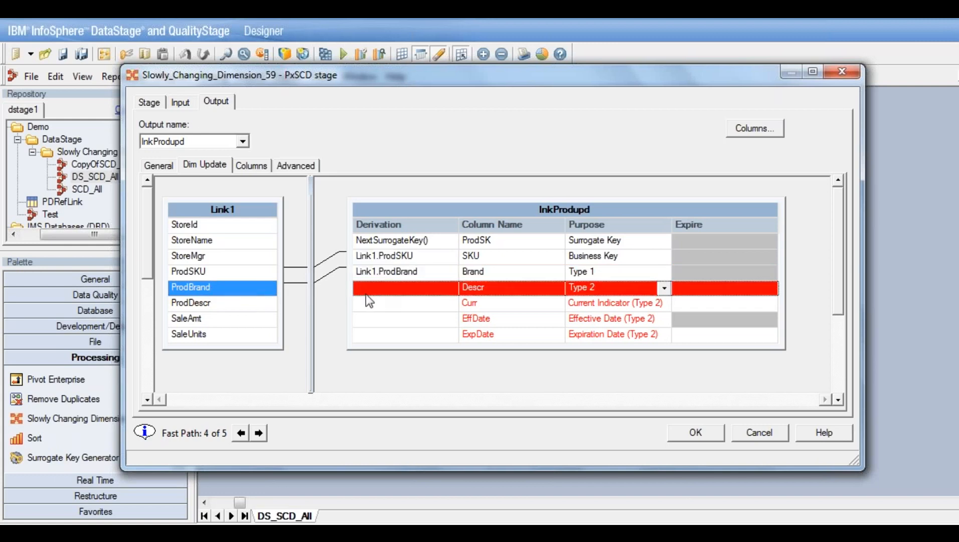
left_click(245, 302)
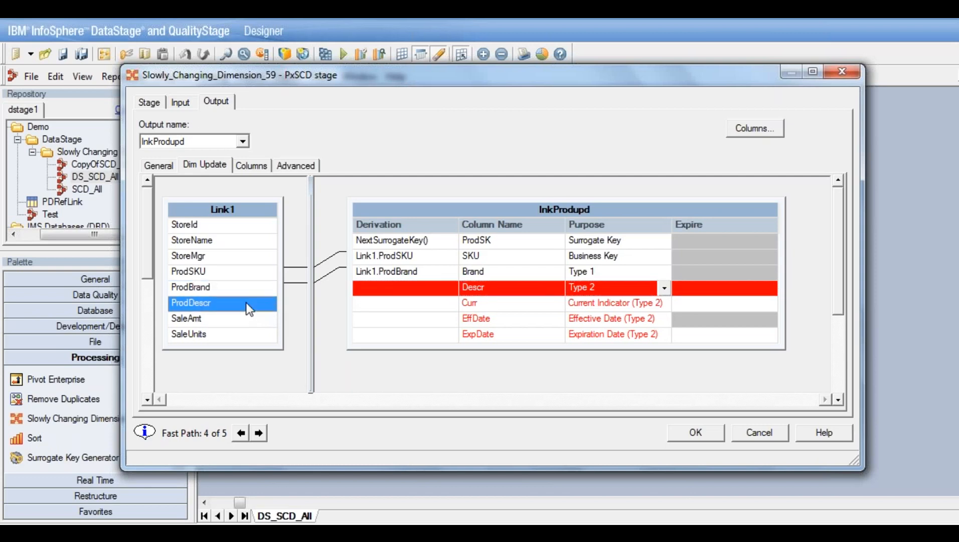
left_click_drag(246, 302, 390, 293)
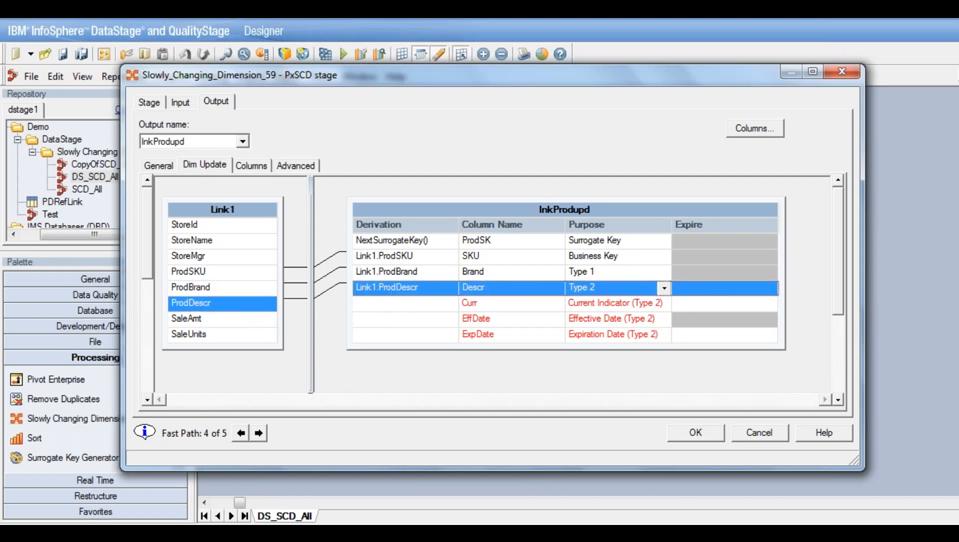
- Set the derivation of the Curr column in lnkProdupd to 'Y'
left_click(375, 302)
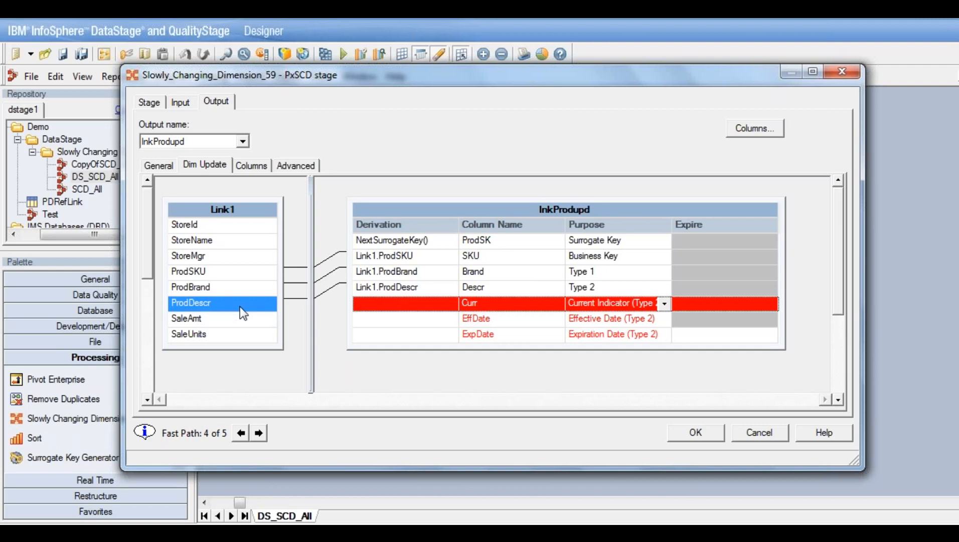
double_click(367, 305)
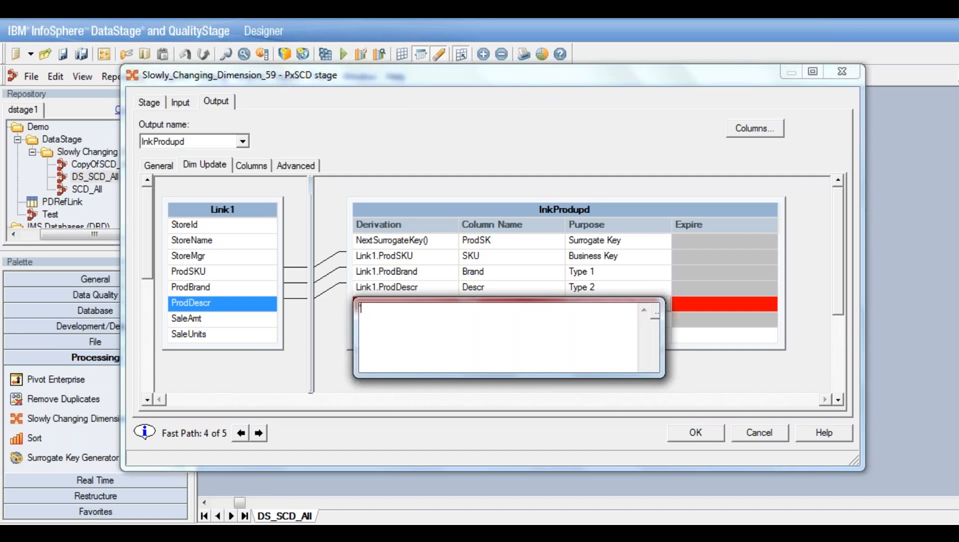
type("Y")
key("Return")
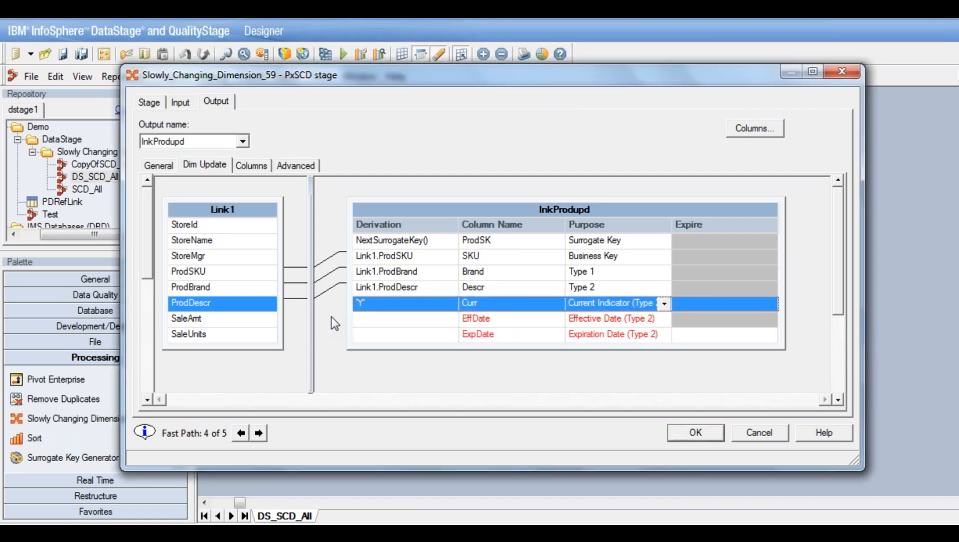
- Set the derivation of the EffDate column in lnkProdupd to the date and time function CurrentDate()
left_click(380, 319)
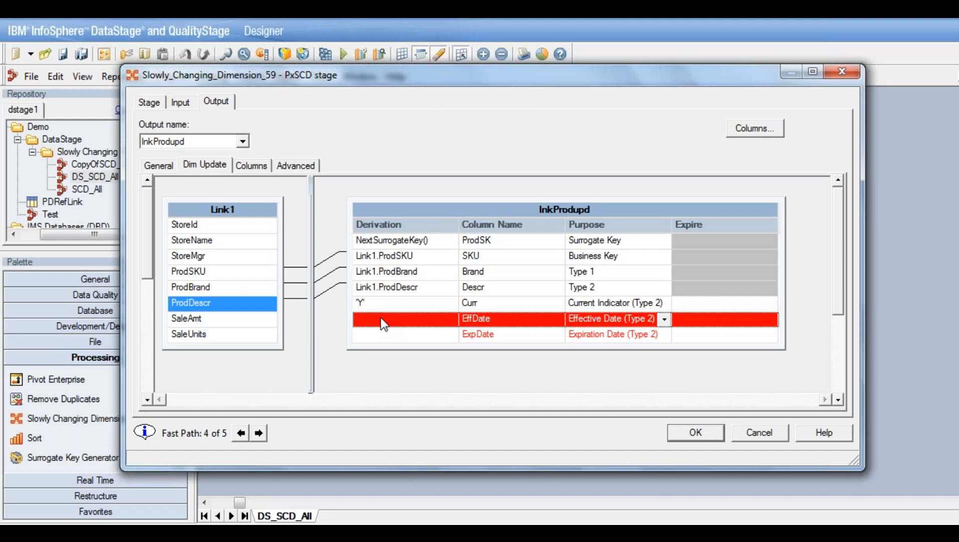
double_click(384, 324)
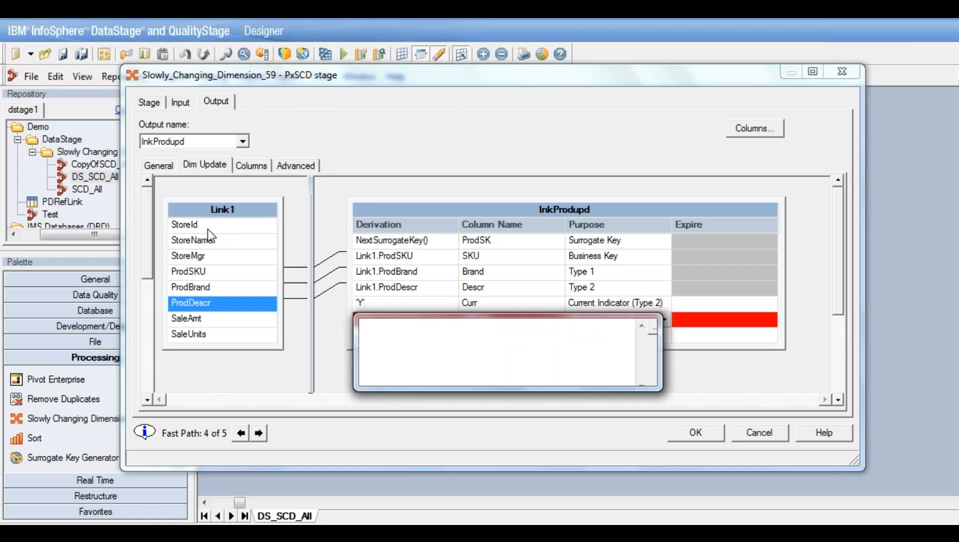
right_click(380, 331)
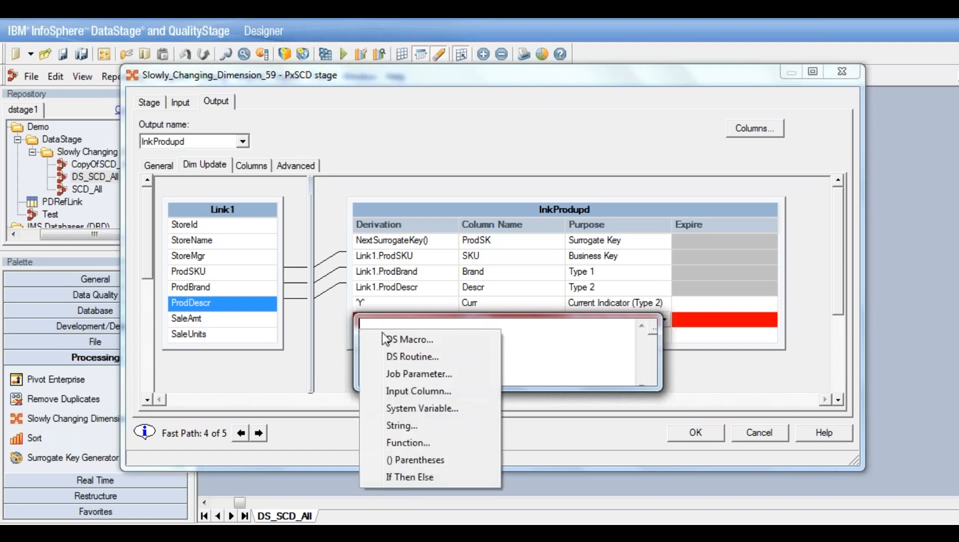
left_click(416, 443)
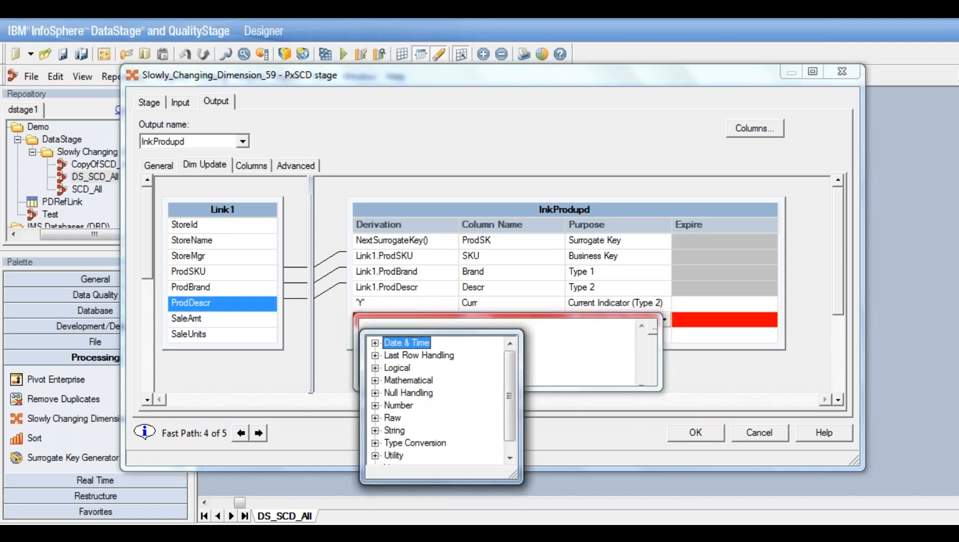
left_click(375, 343)
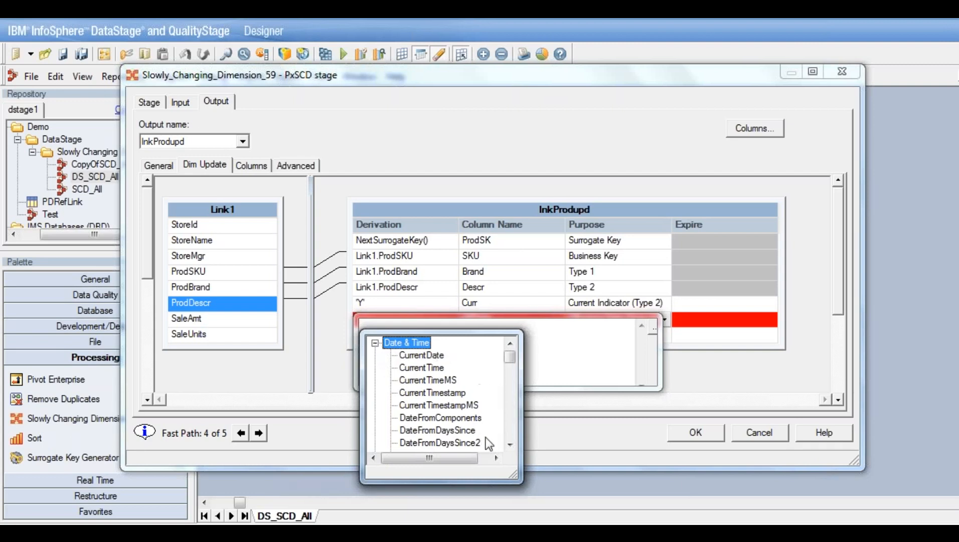
double_click(416, 355)
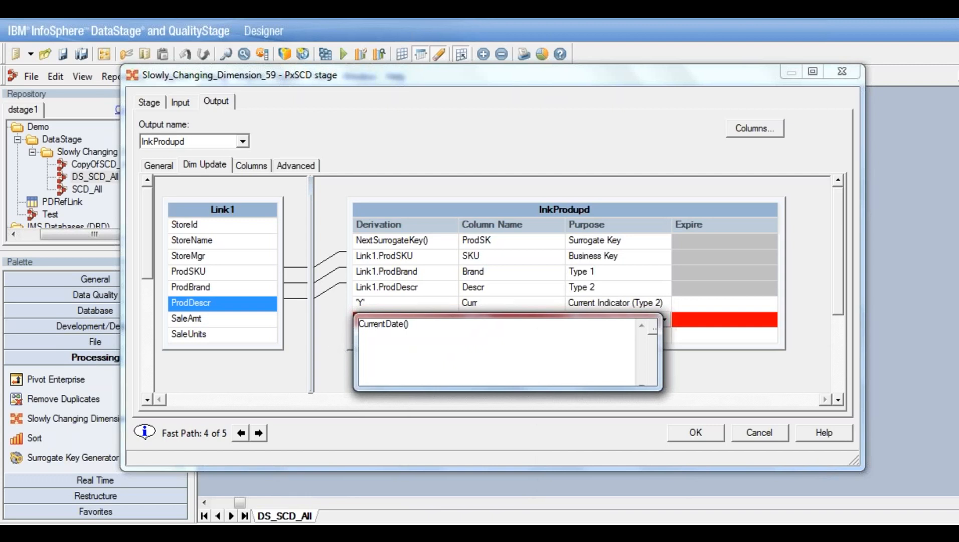
left_click(385, 310)
- Set the derivation of the ExpDate column in lnkProdupd to '9999-12-31'
left_click(396, 335)
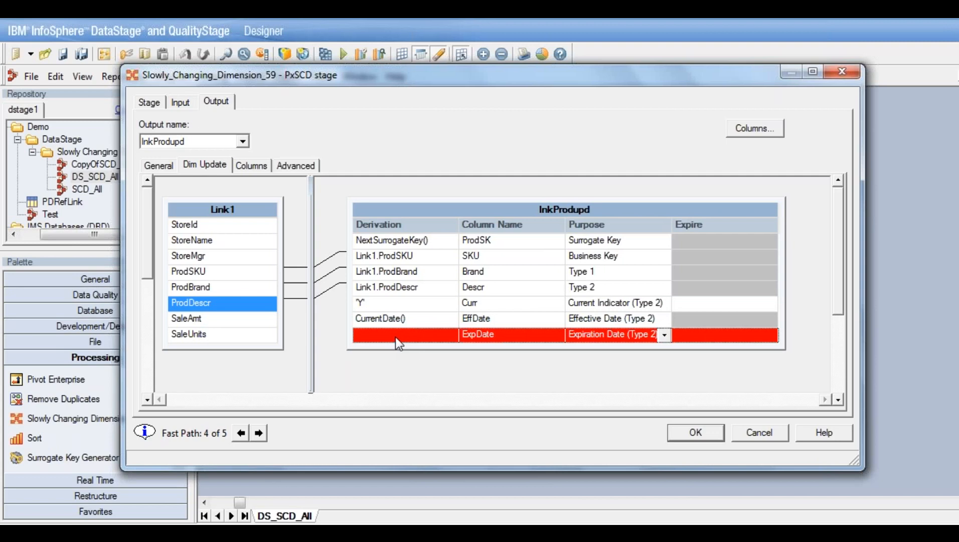
double_click(395, 337)
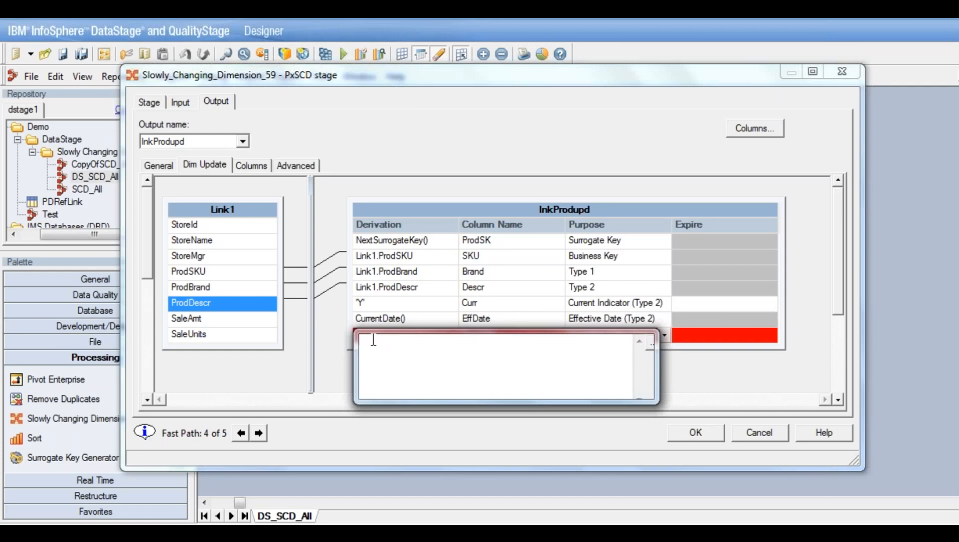
type("'9999-12-31'")
left_click(366, 319)
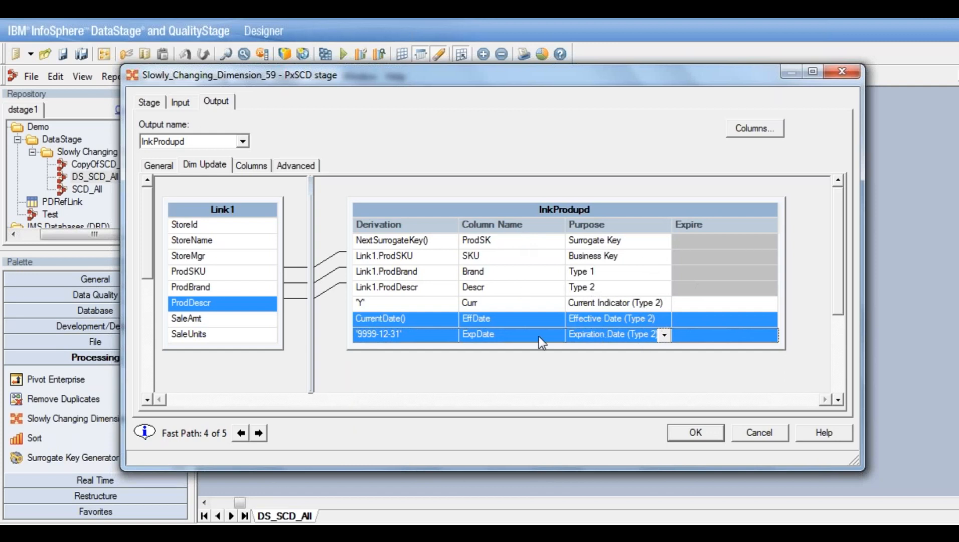
- Set the Expire value of the Curr column in lnkProdupd to 'N'
left_click(486, 303)
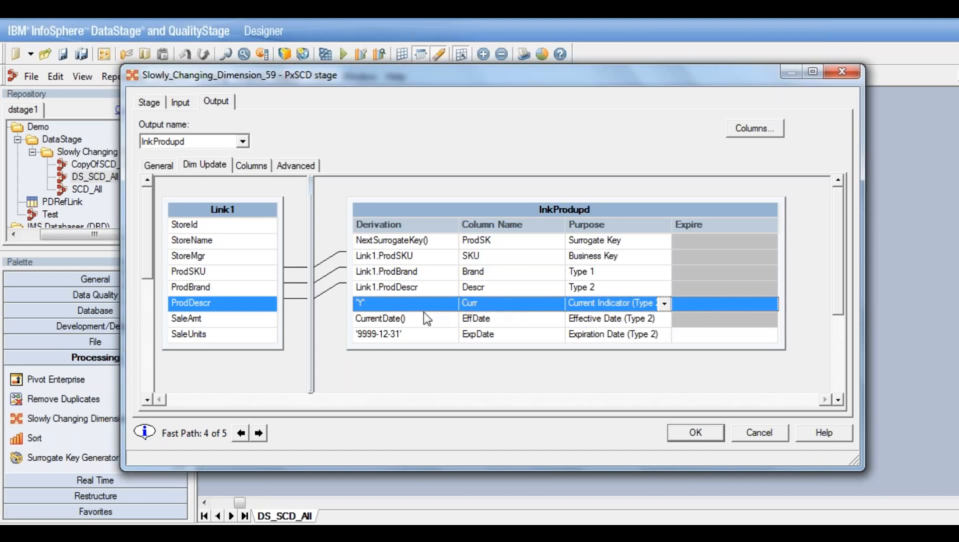
left_click(698, 305)
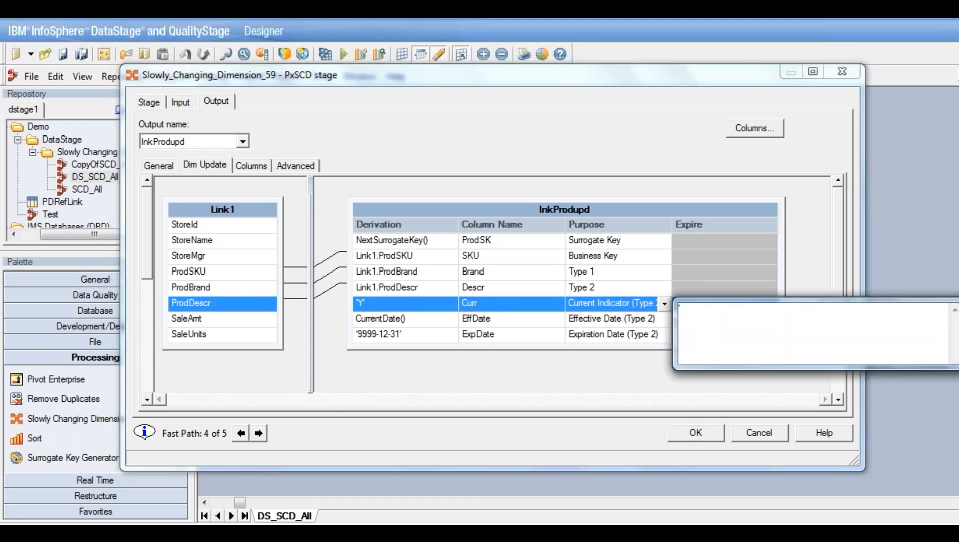
type("'N'")
left_click(600, 318)
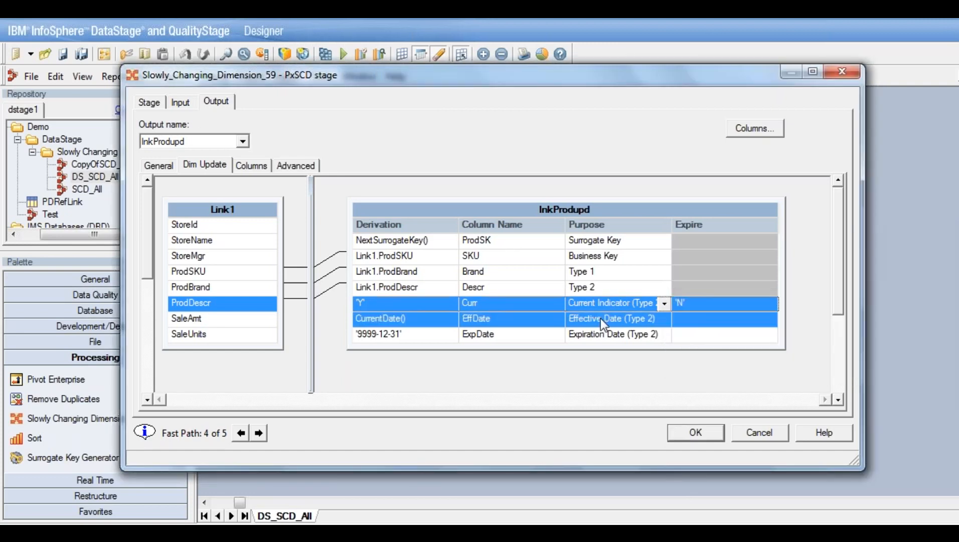
- Set the Expire value of the ExpDate column in lnkProdupd to the date and time function CurrentDate()
left_click(694, 322)
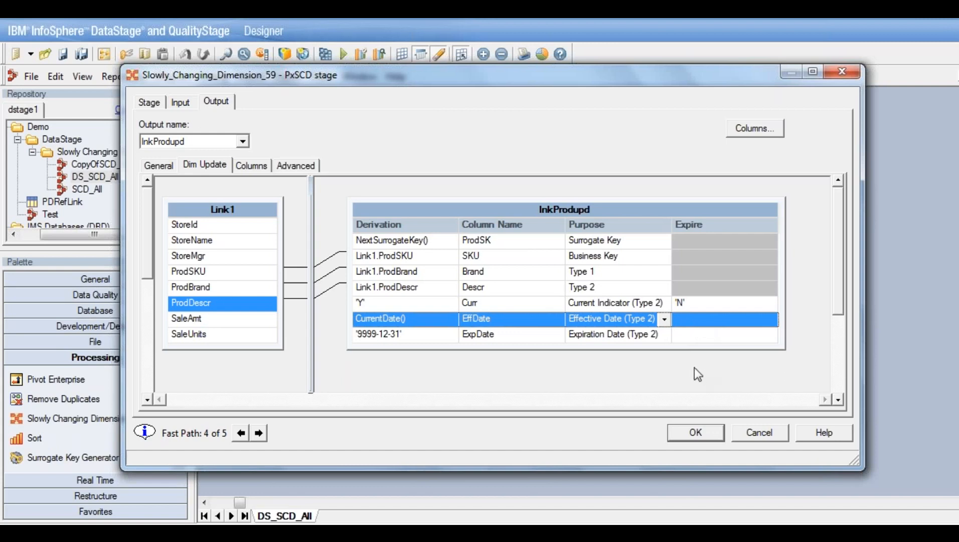
key("Down")
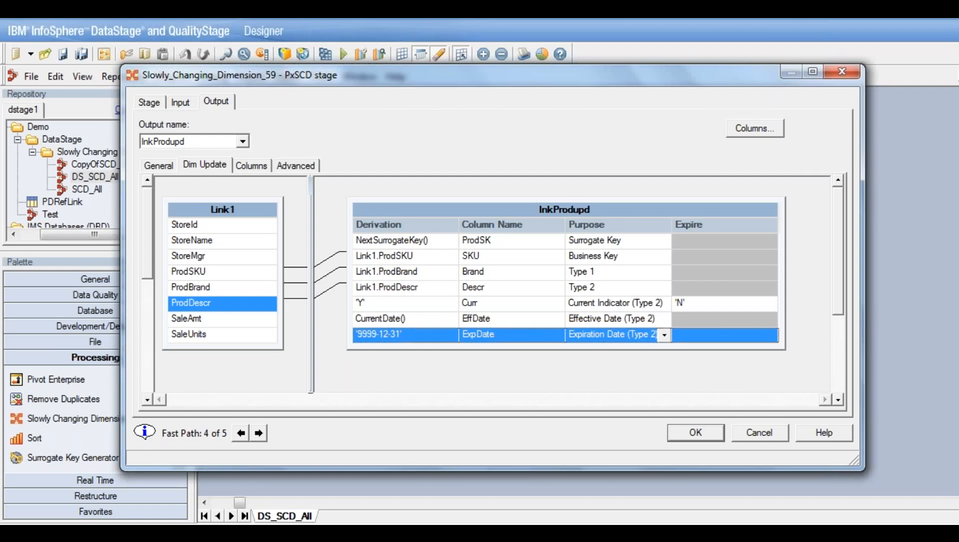
double_click(723, 334)
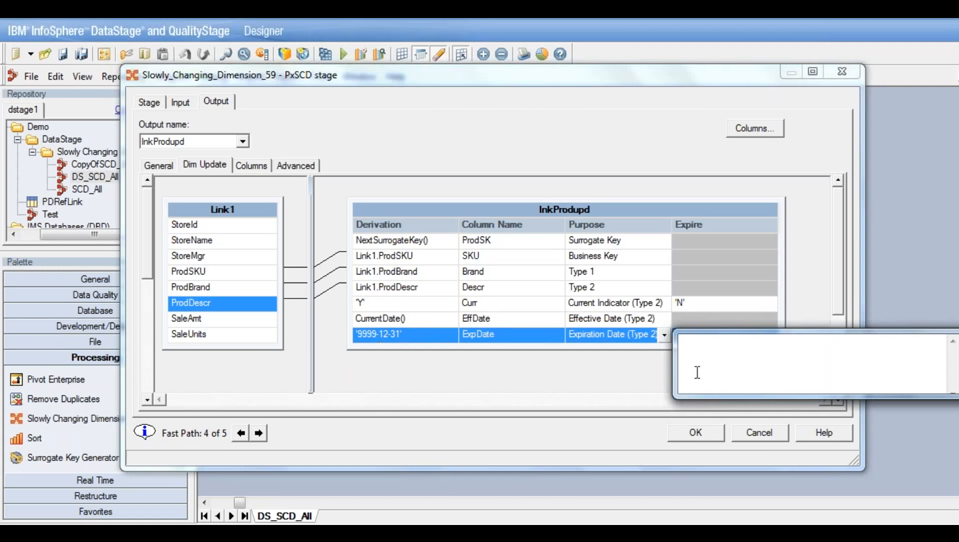
right_click(685, 341)
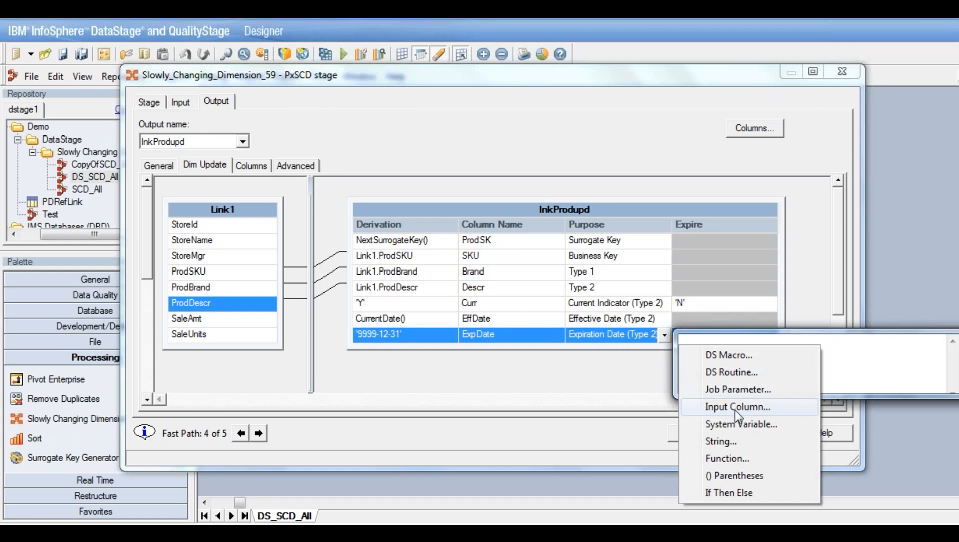
left_click(733, 456)
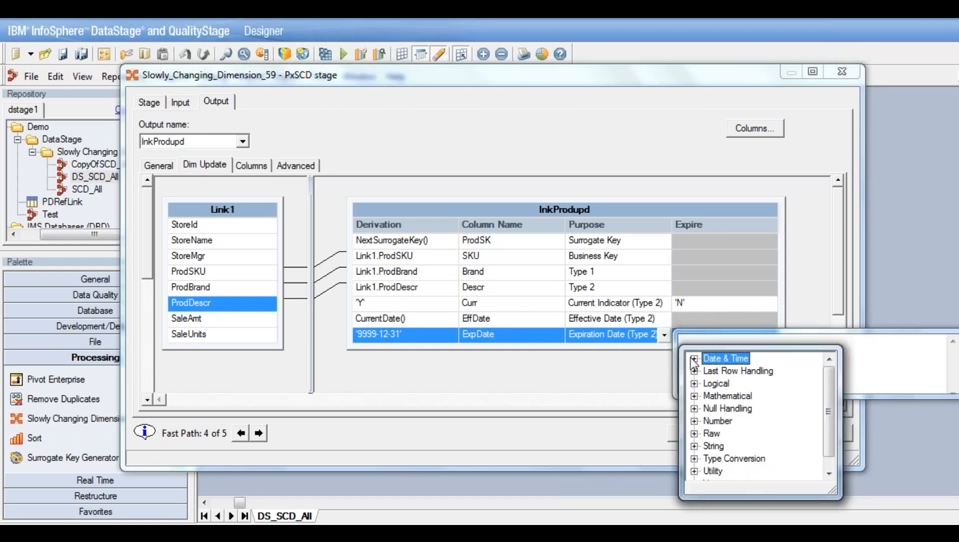
left_click(693, 358)
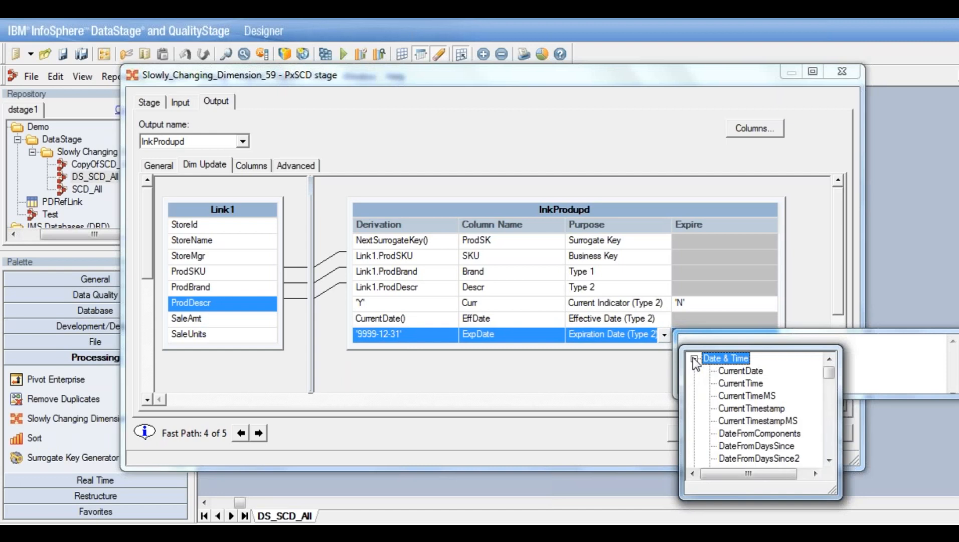
left_click(740, 370)
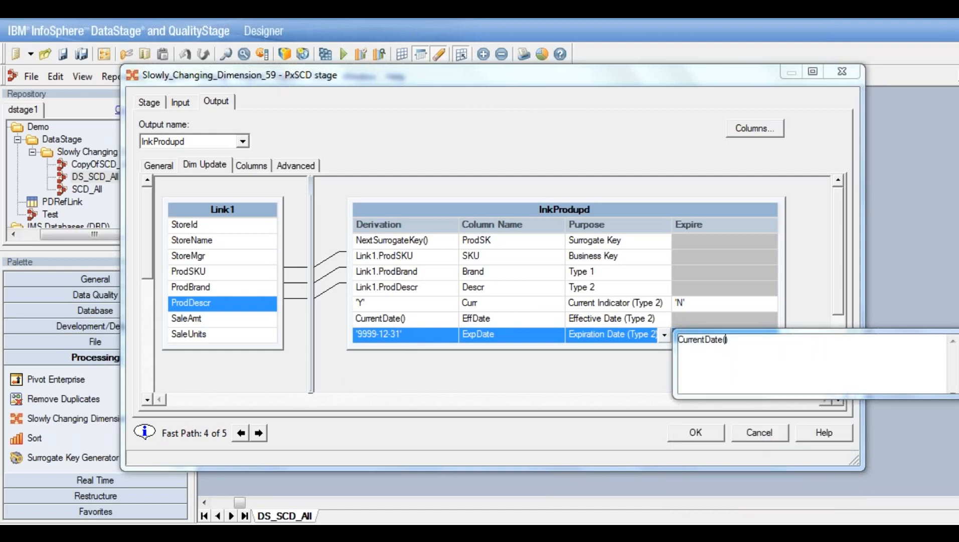
left_click(601, 319)
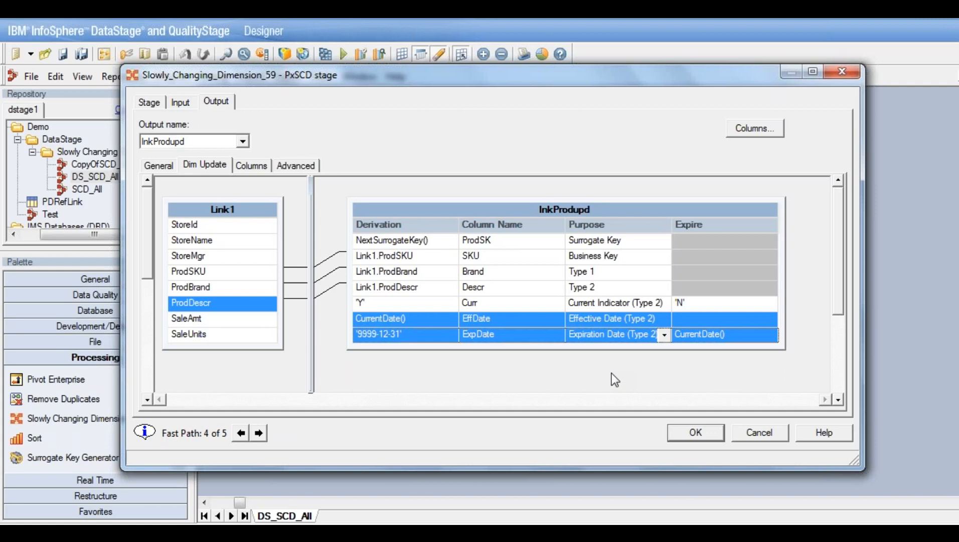
- Go to the output mapping of lnk_fact and review the available source columns in Link1 and PDRefLink
left_click(259, 432)
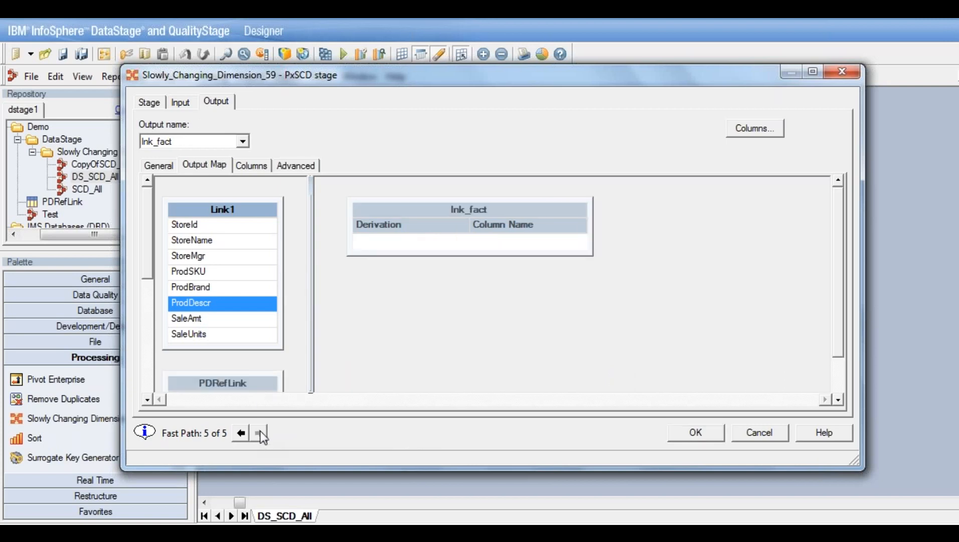
left_click(148, 400)
left_click(147, 399)
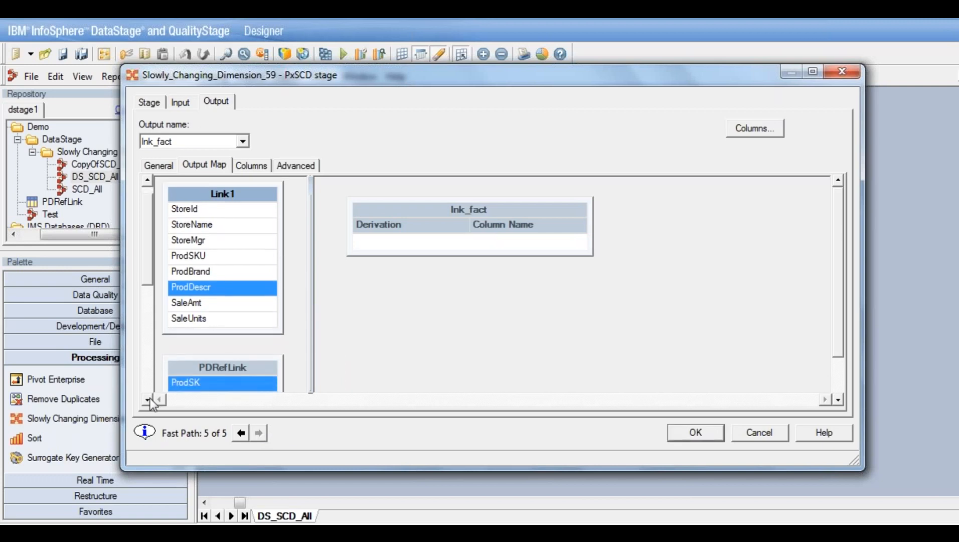
left_click(148, 399)
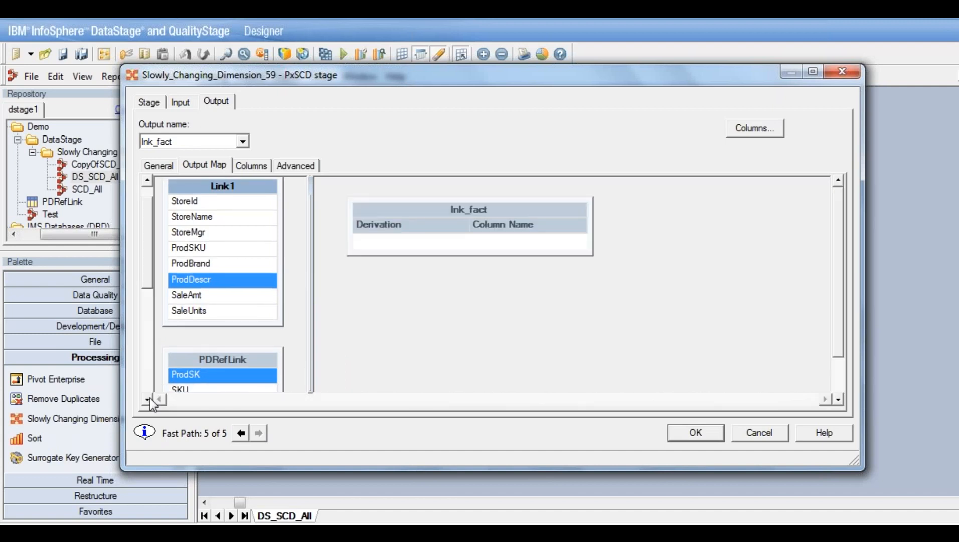
left_click(147, 400)
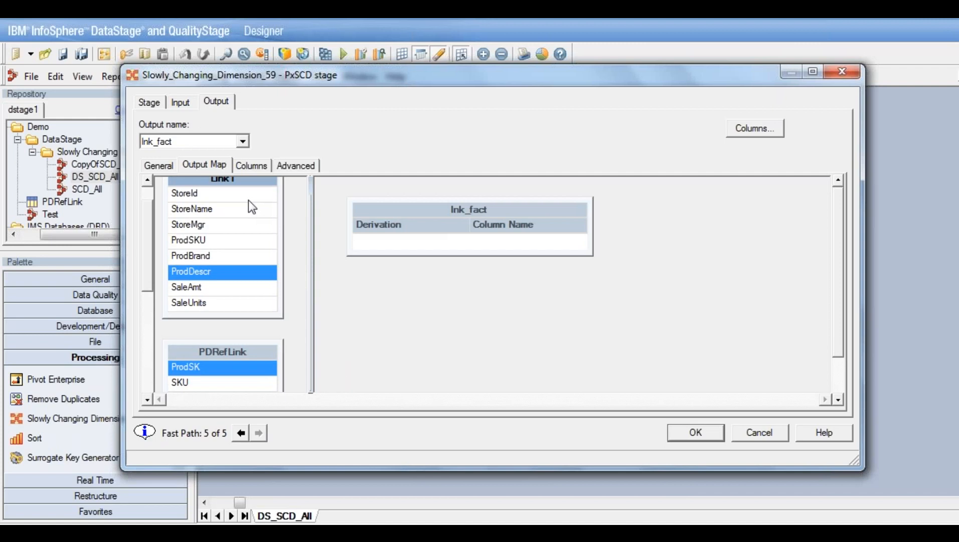
left_click(147, 400)
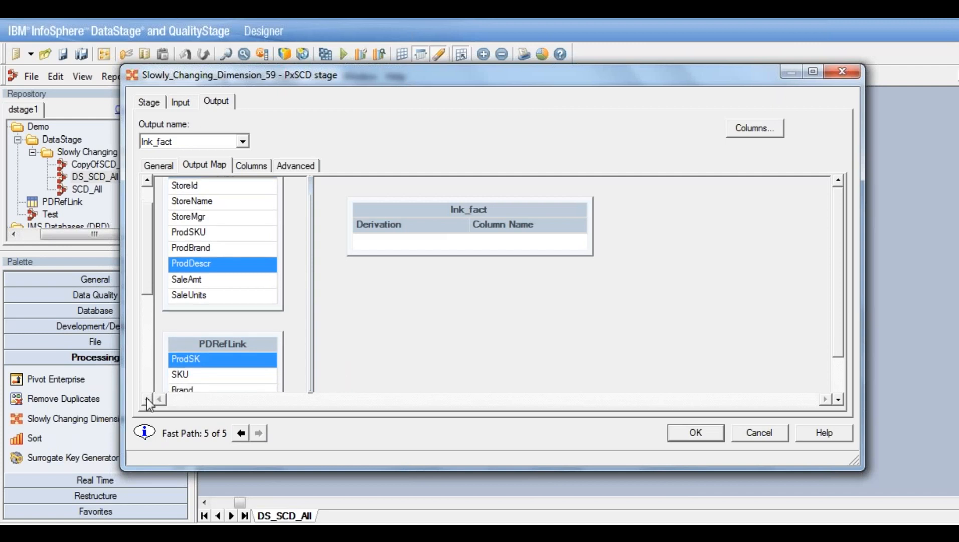
left_click(147, 400)
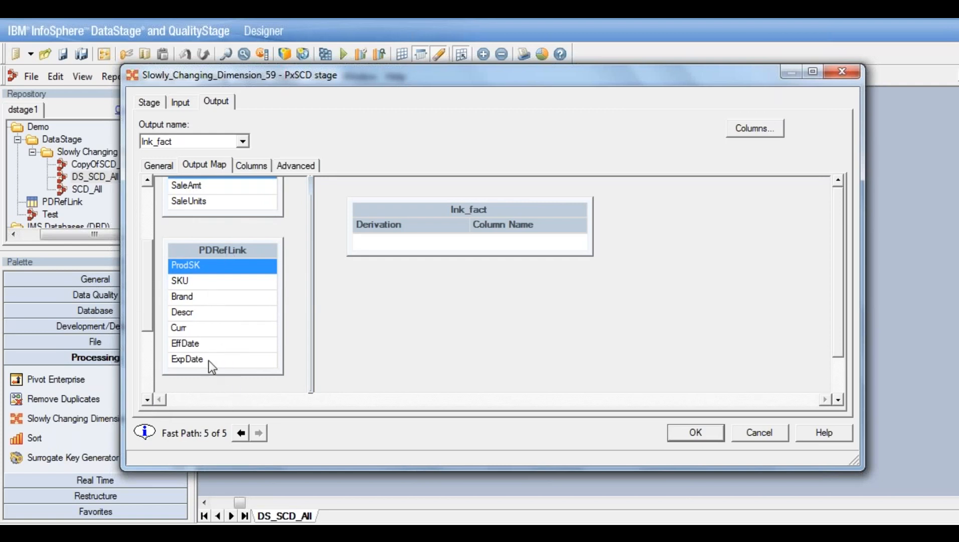
left_click(146, 182)
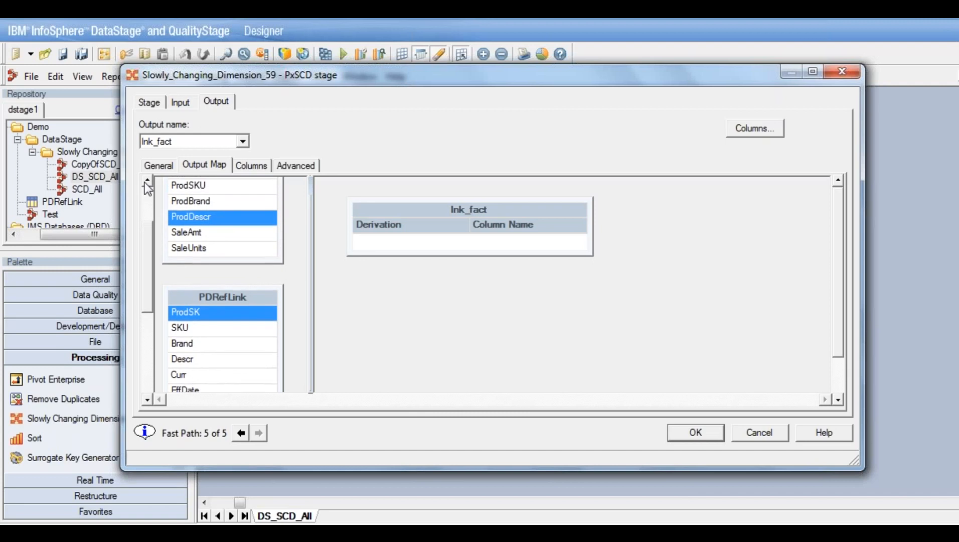
left_click(146, 181)
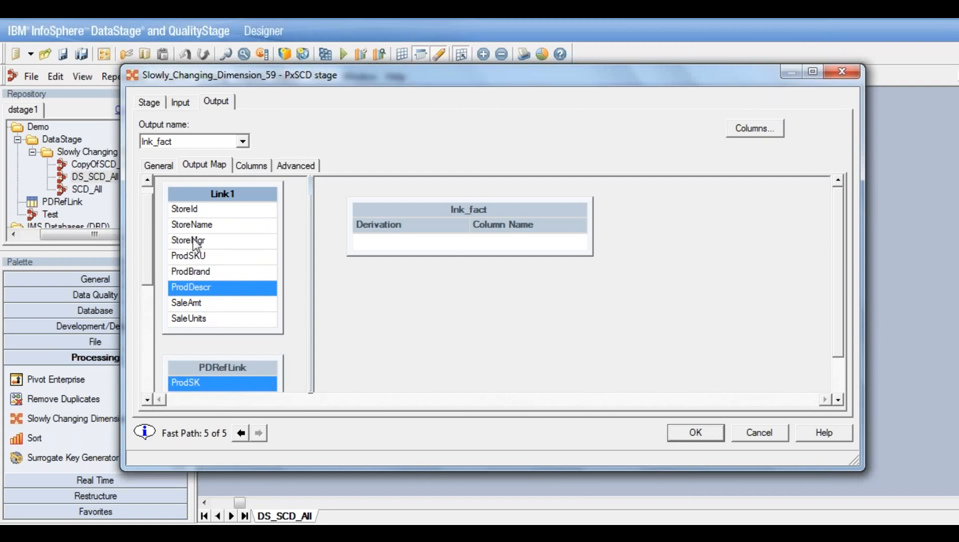
- Map the StoreId, StoreName and StoreMgr columns from Link1 to lnk_fact
left_click(209, 211)
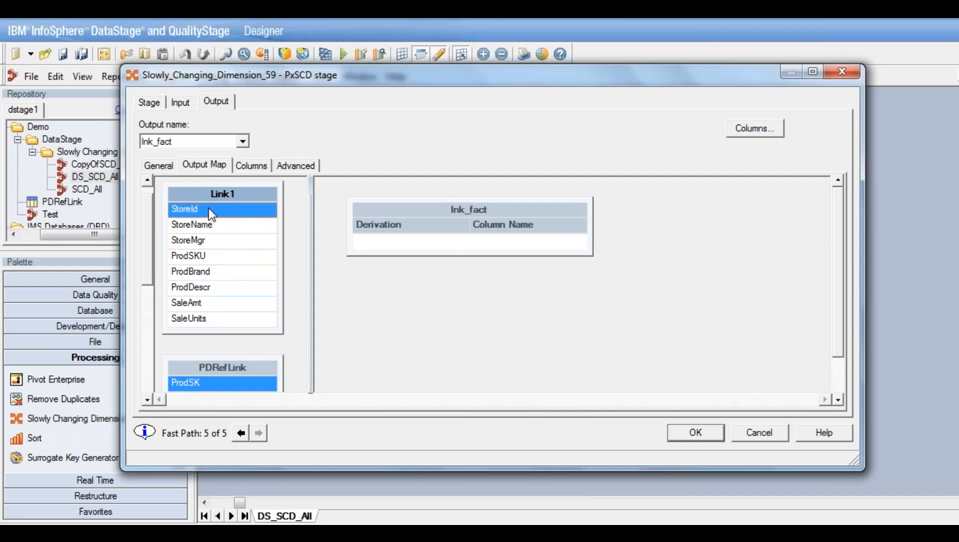
left_click(200, 242)
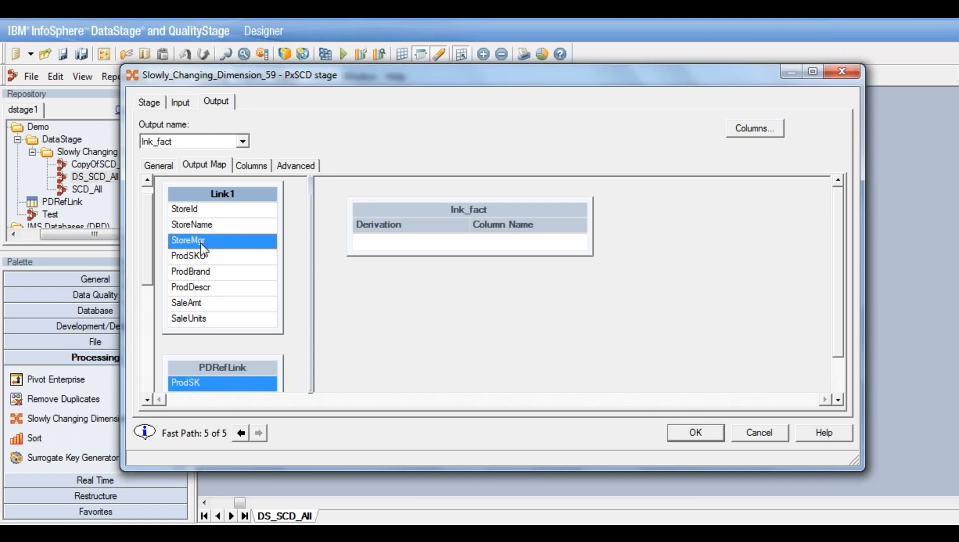
left_click(214, 209)
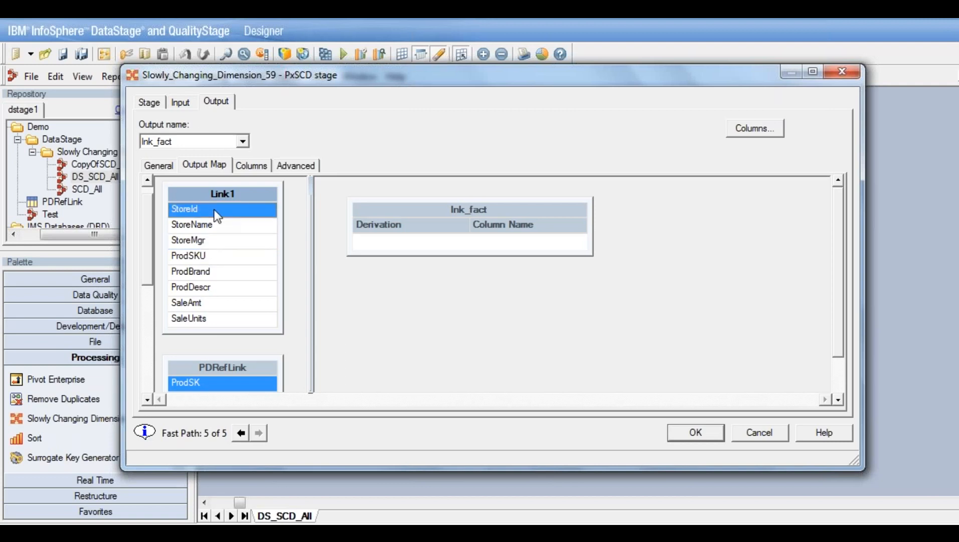
left_click(211, 240, "shift")
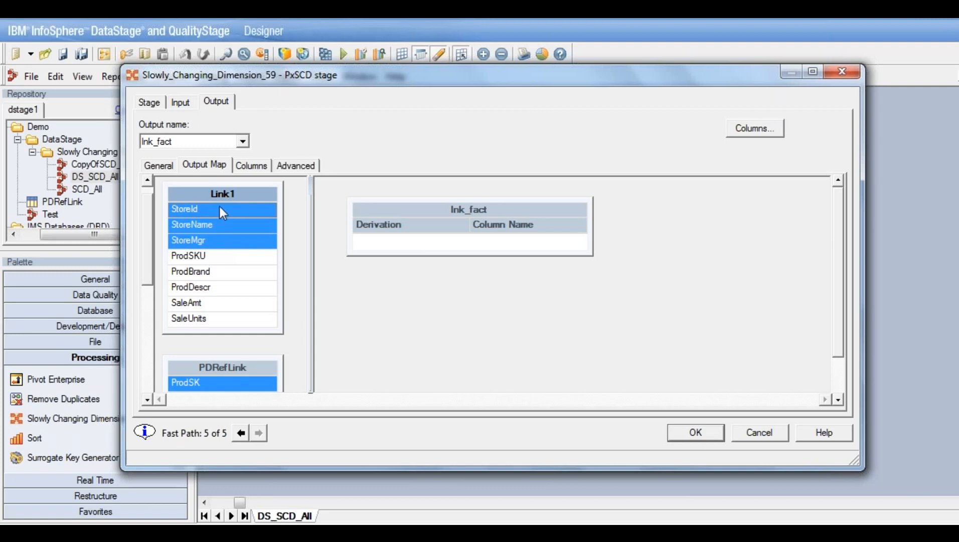
left_click_drag(217, 207, 393, 250)
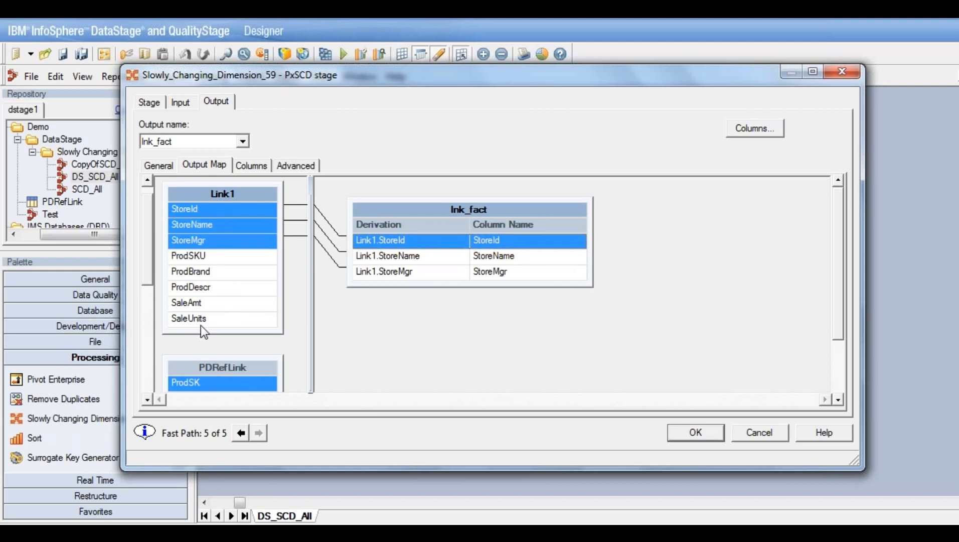
- Map ProdSK from PDRefLink plus SaleAmt and SaleUnits from Link1 to lnk_fact, and accept the stage settings
left_click(148, 400)
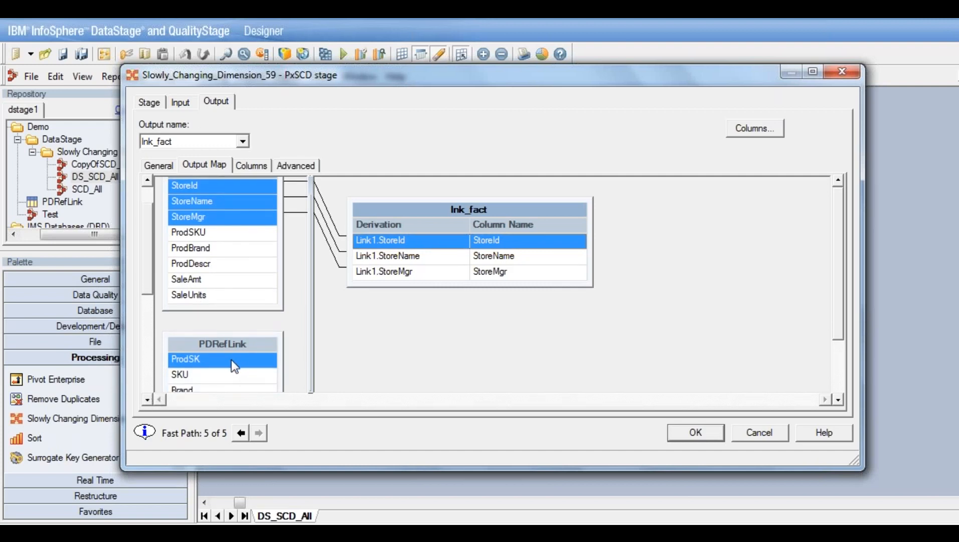
left_click_drag(232, 359, 481, 294)
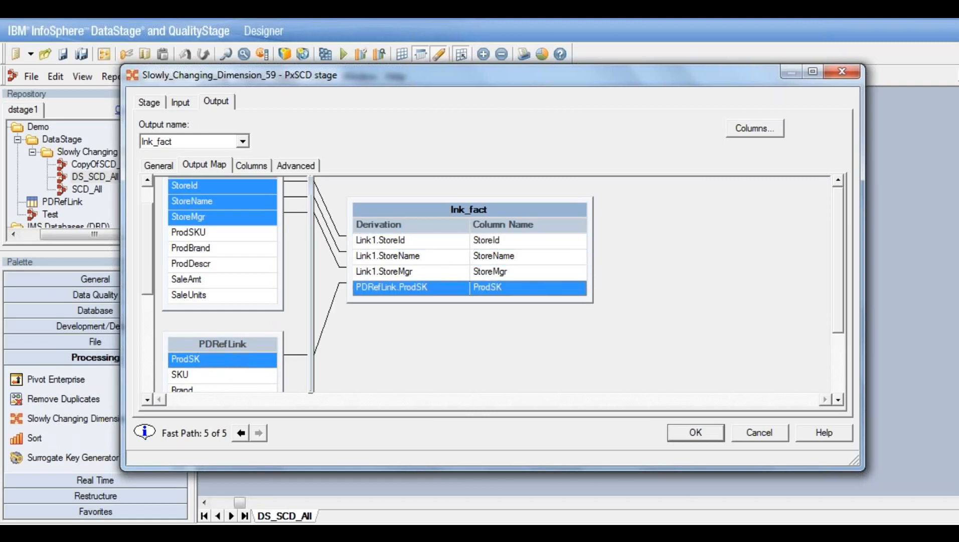
left_click(230, 280)
left_click(209, 296)
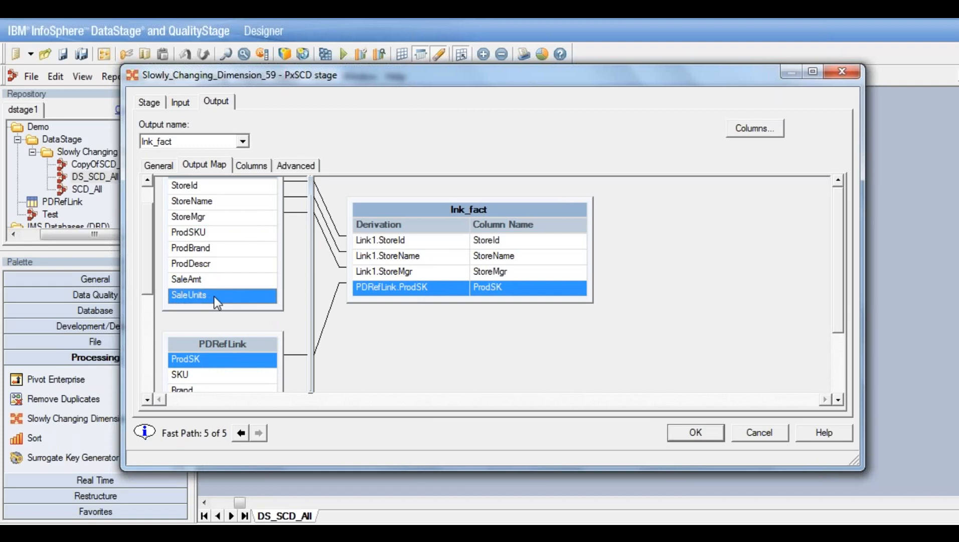
left_click(224, 280)
left_click(217, 294, "ctrl")
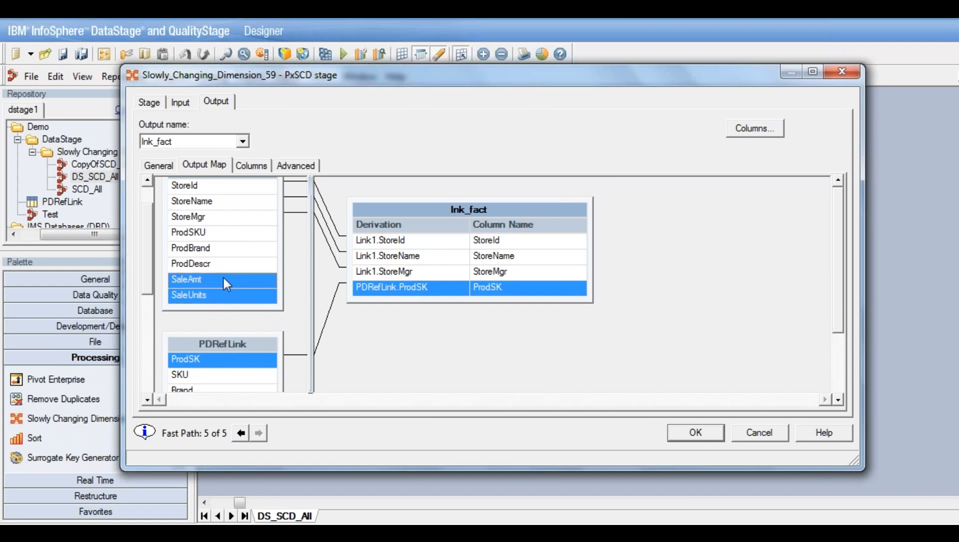
left_click_drag(223, 280, 496, 300)
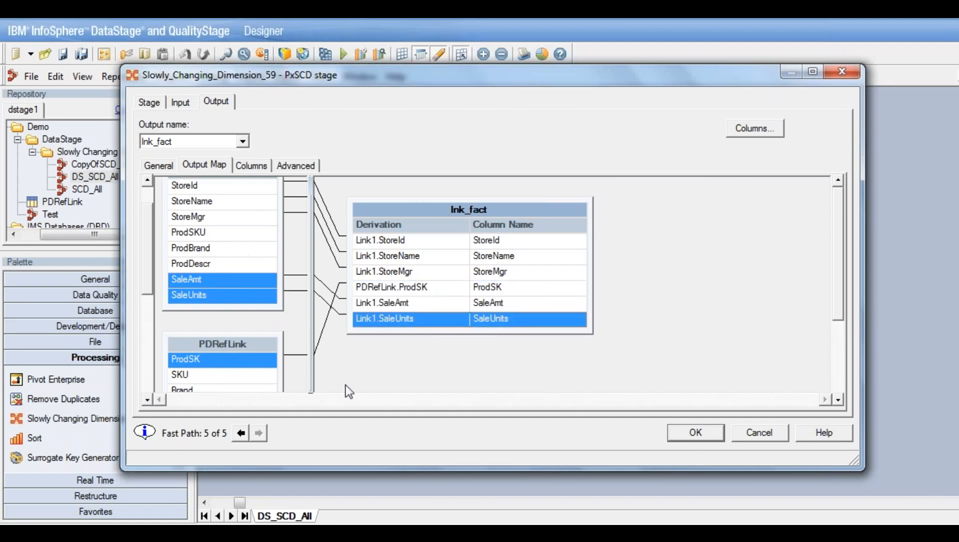
left_click(693, 434)
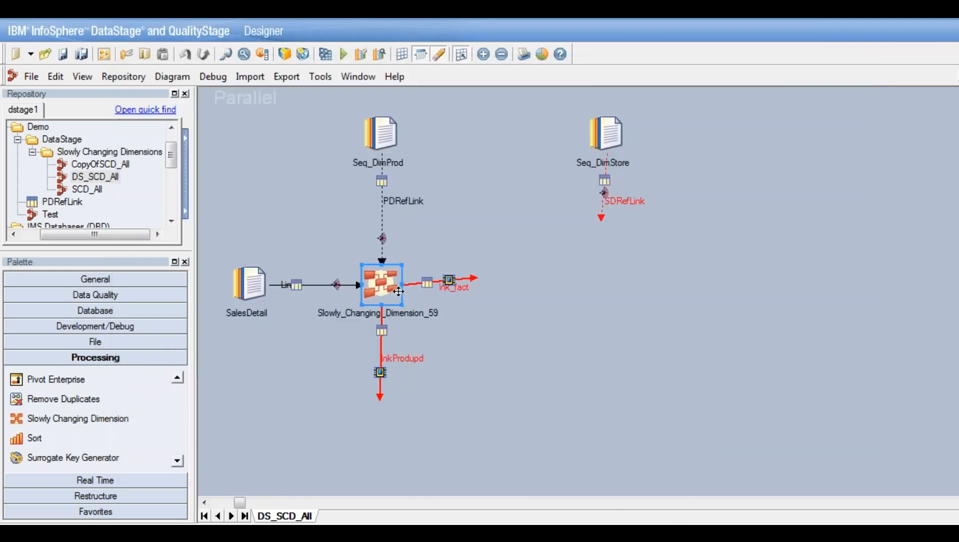
- Lengthen the unattached lnk_fact link slightly and add a Data Set stage at the end of the lnkProdupd link
left_click(475, 278)
left_click_drag(475, 279, 507, 290)
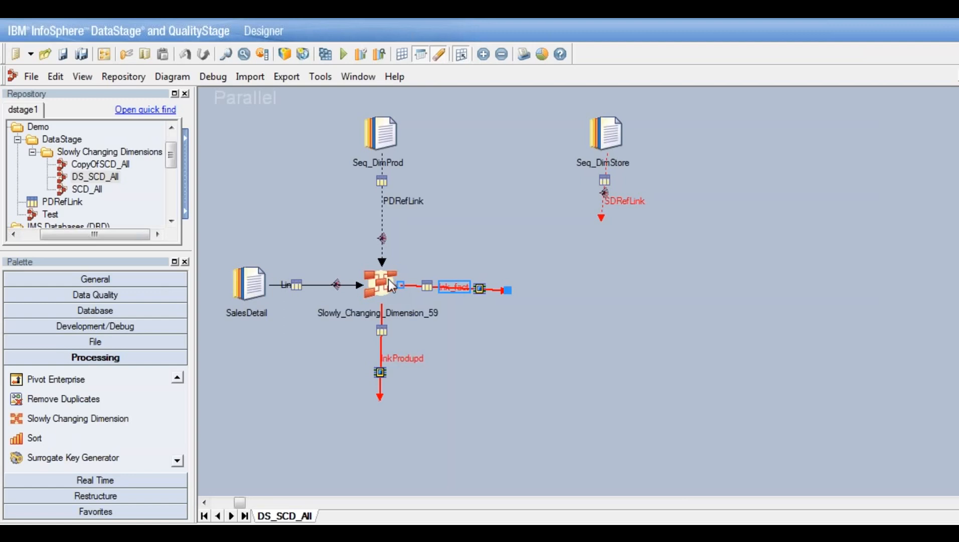
left_click(409, 356)
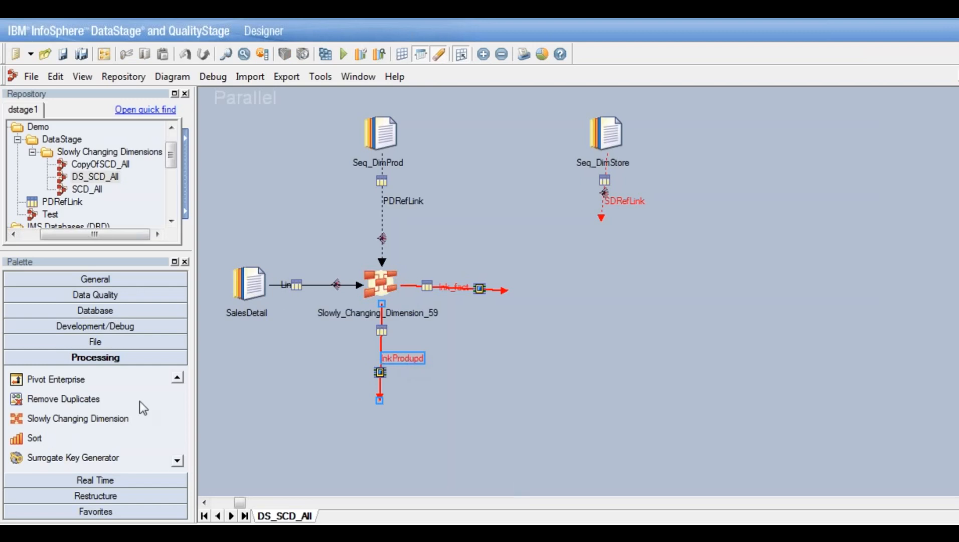
left_click(111, 342)
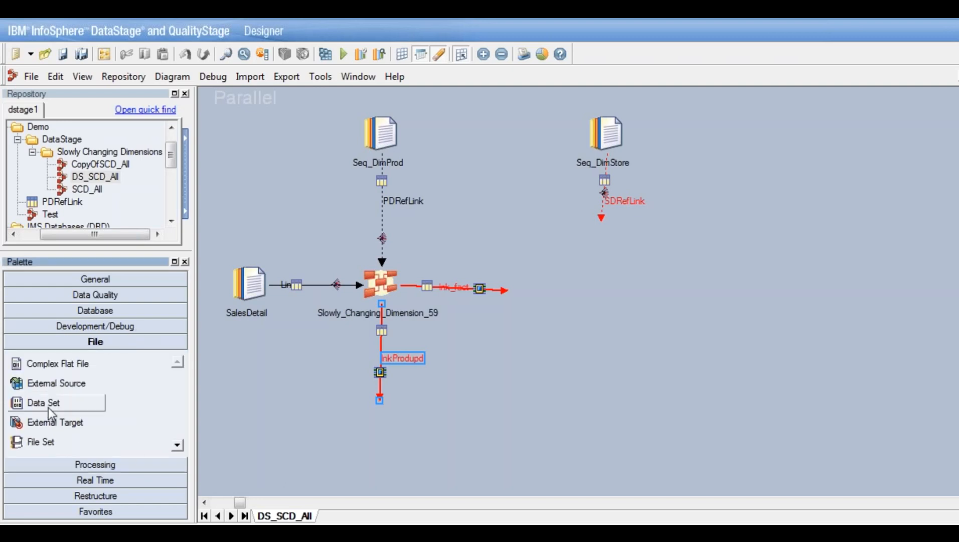
left_click_drag(48, 407, 381, 416)
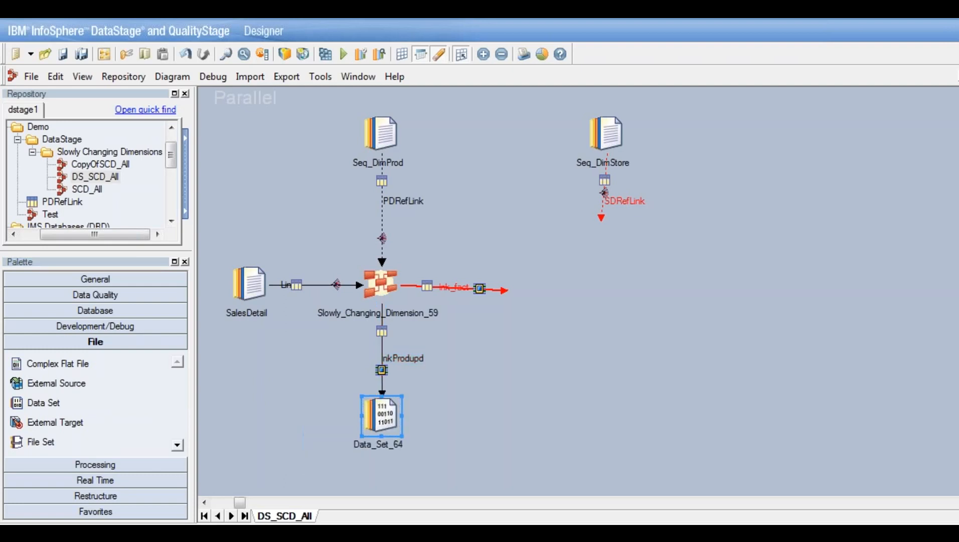
- Extend the loose ends of lnk_fact and SDRefLink toward the empty canvas area below Seq_DimStore
left_click(504, 290)
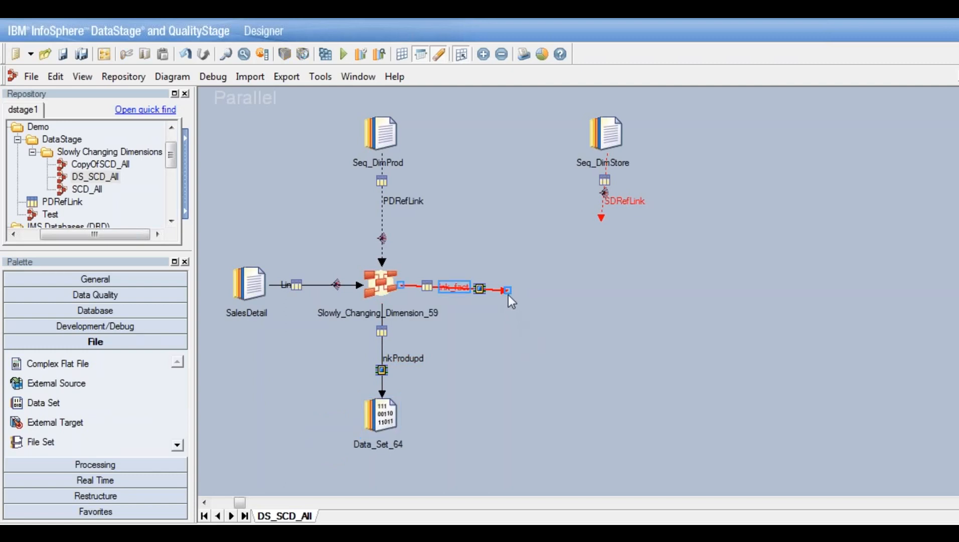
left_click_drag(508, 291, 545, 282)
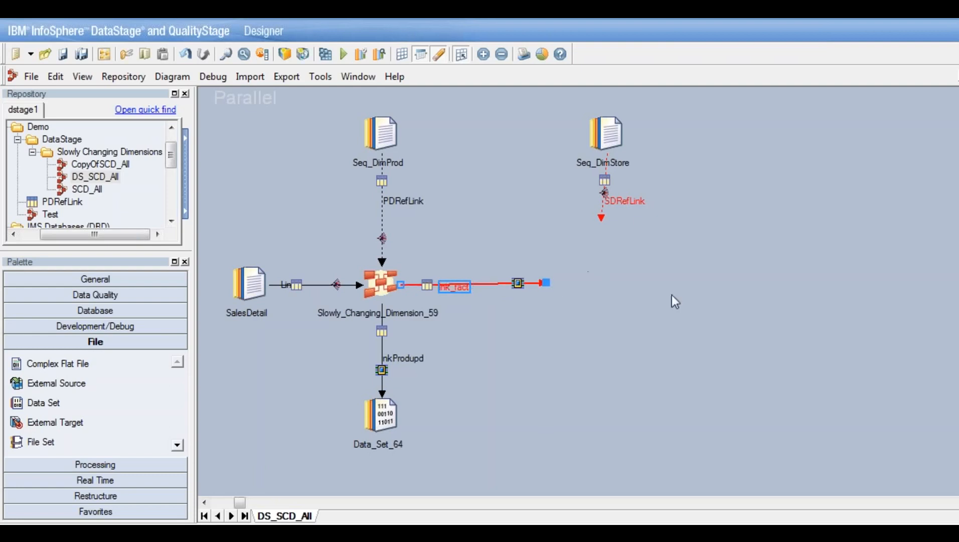
left_click(600, 217)
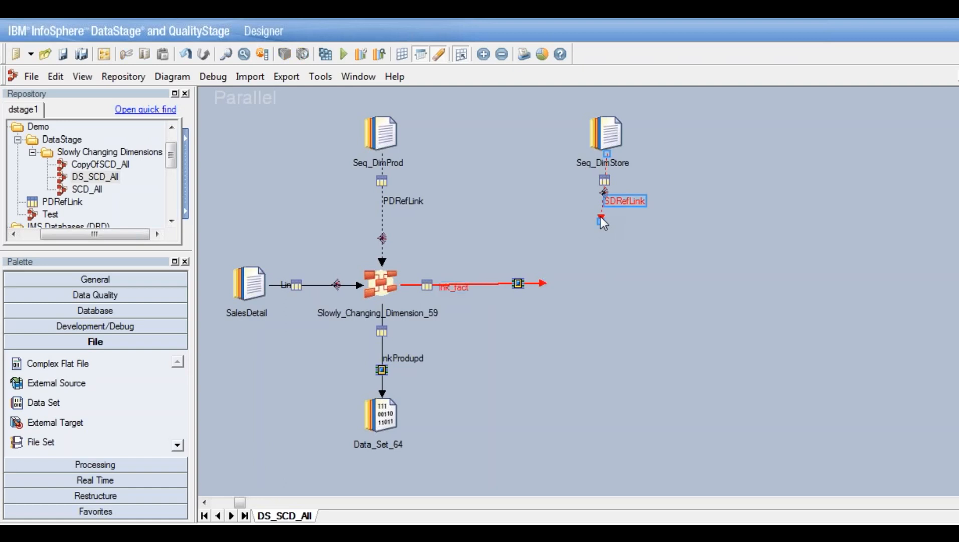
left_click_drag(600, 216, 603, 244)
- Add a second Slowly Changing Dimension stage below Seq_DimStore and connect lnk_fact to it
left_click(177, 444)
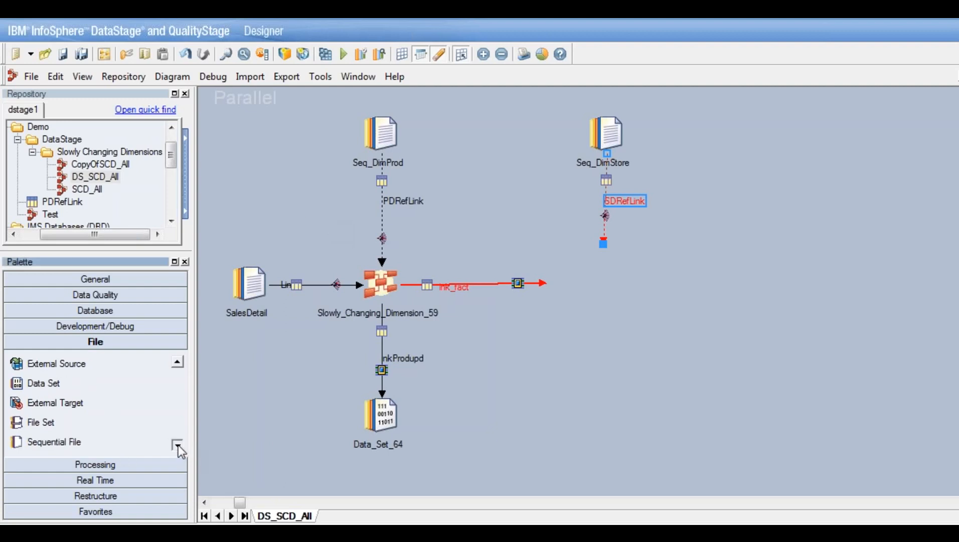
left_click(135, 464)
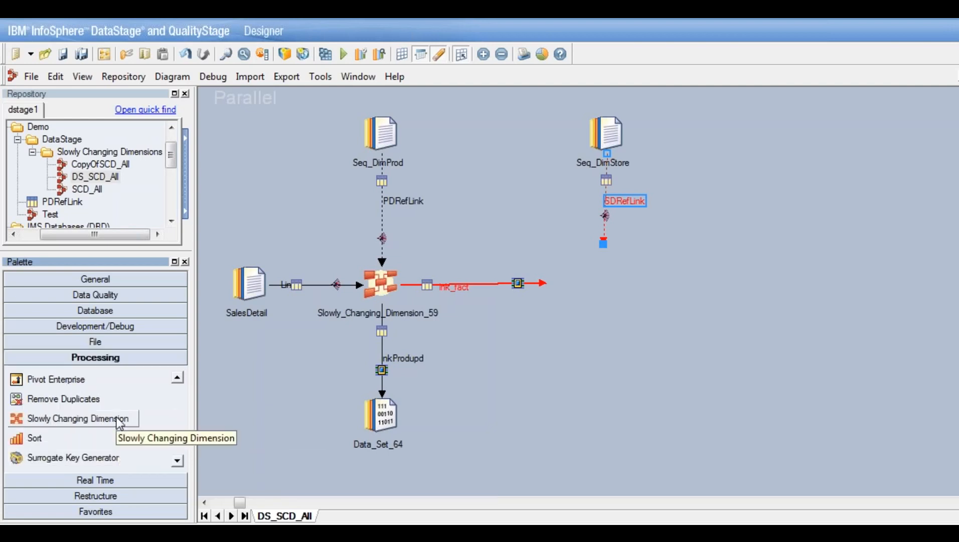
left_click_drag(597, 389, 606, 266)
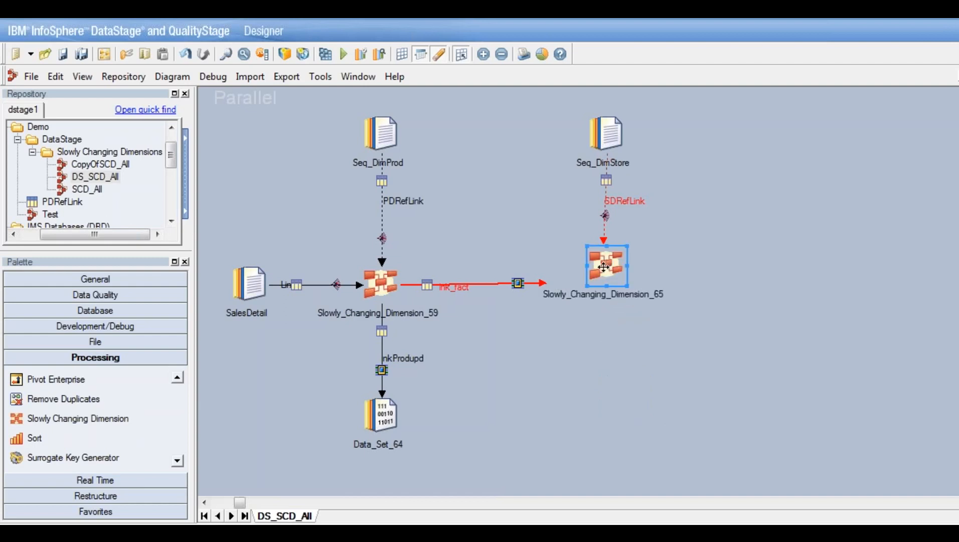
left_click(542, 282)
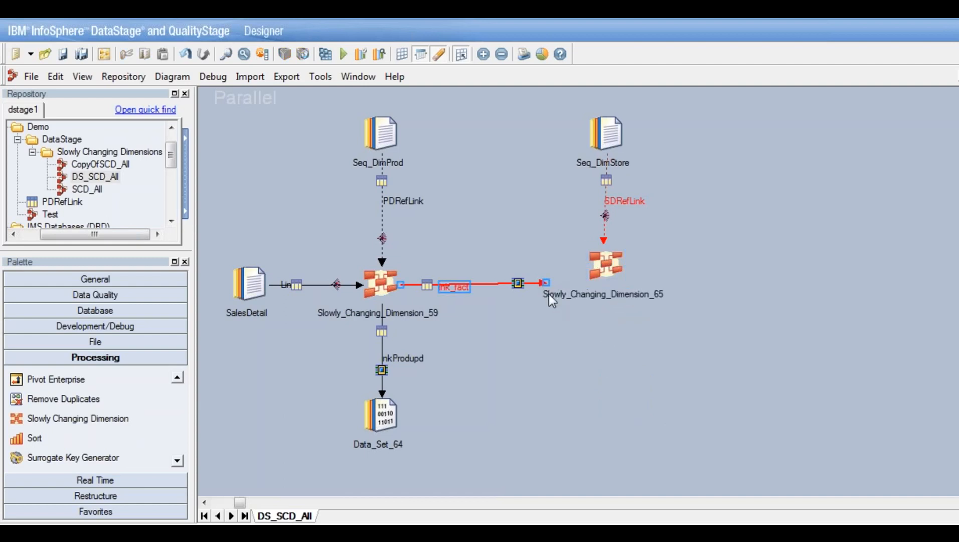
left_click_drag(546, 283, 598, 266)
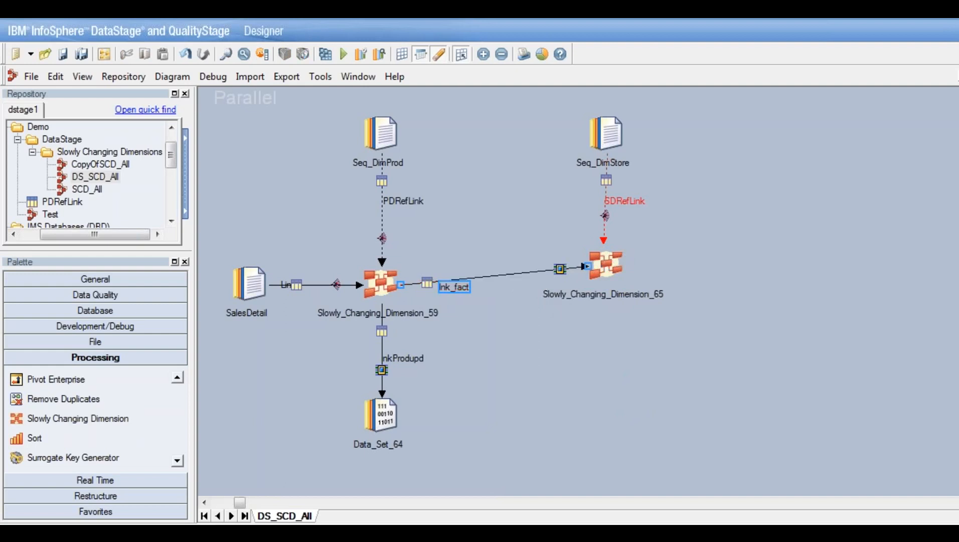
left_click(608, 264)
double_click(607, 264)
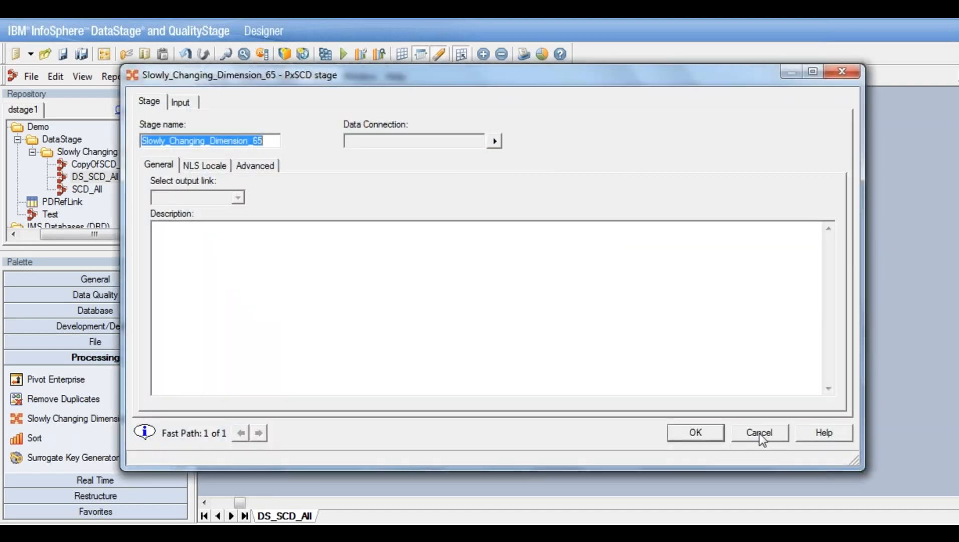
left_click(759, 434)
- Align the second Slowly Changing Dimension stage horizontally with the first and attach SDRefLink to it
left_click_drag(604, 265, 604, 284)
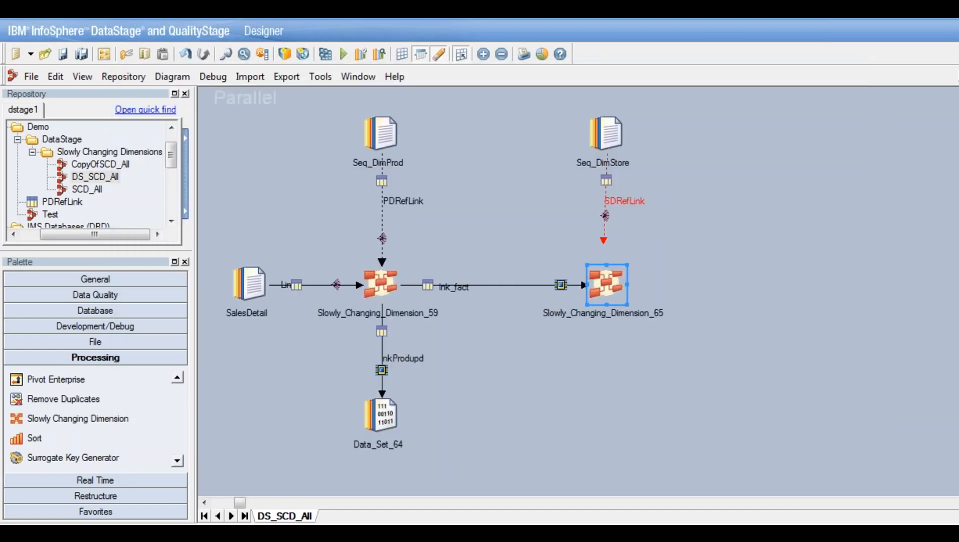
left_click(604, 245)
left_click_drag(604, 243, 606, 274)
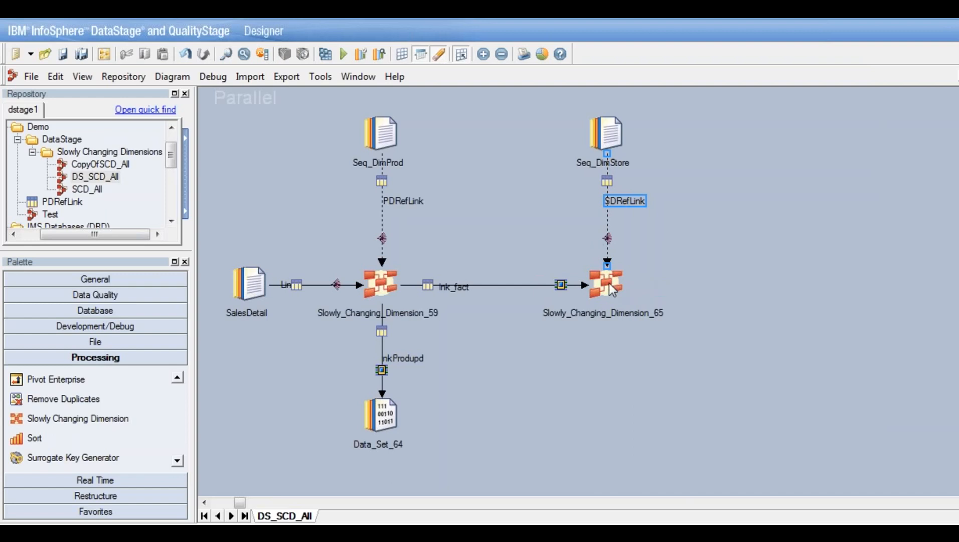
- Draw horizontal and downward output links from the second Slowly Changing Dimension stage, and name the downward one lnkStoreDim
left_click_drag(611, 290, 728, 282)
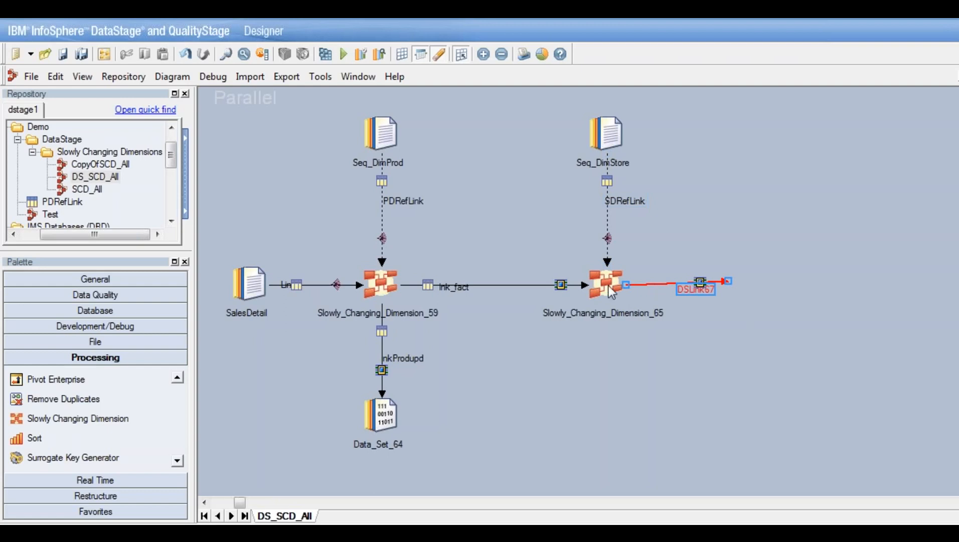
left_click_drag(604, 283, 603, 401)
right_click(627, 360)
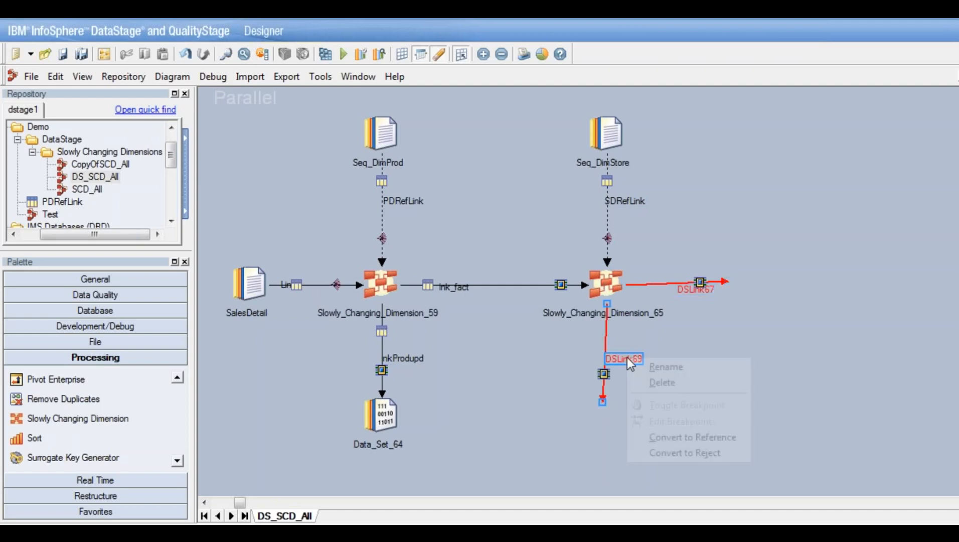
left_click(658, 367)
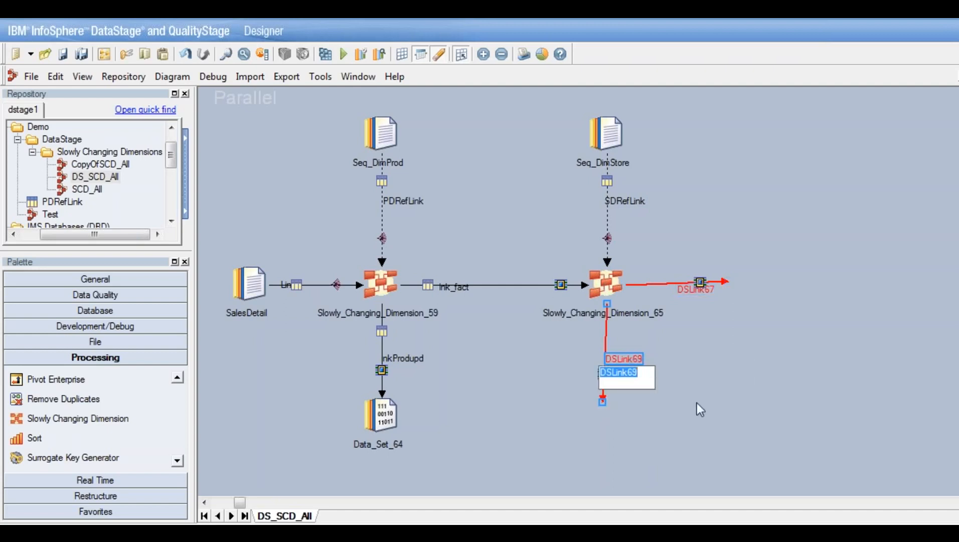
type("lnkStor")
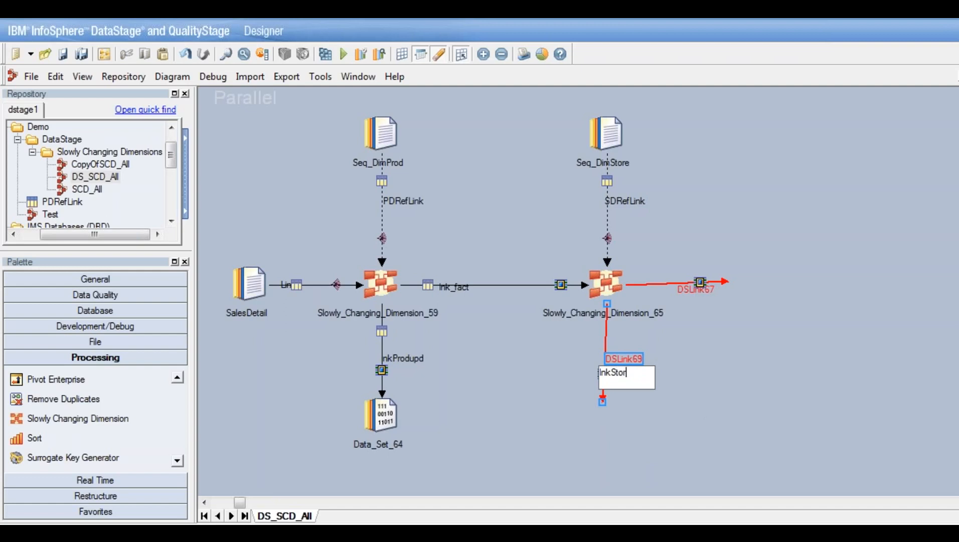
type("eDim")
key("Return")
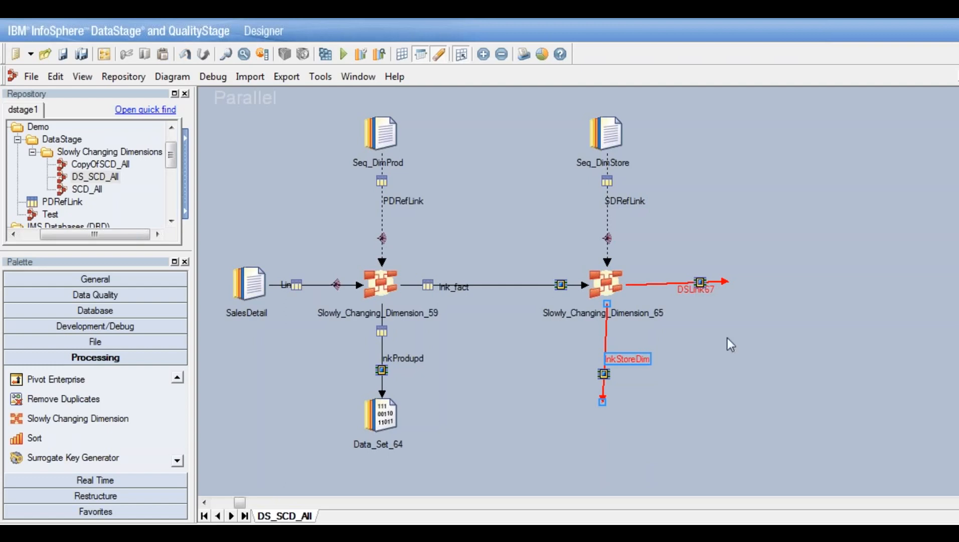
- Try to rename the horizontal output link of the second Slowly Changing Dimension stage to lnk_Fact
left_click(701, 290)
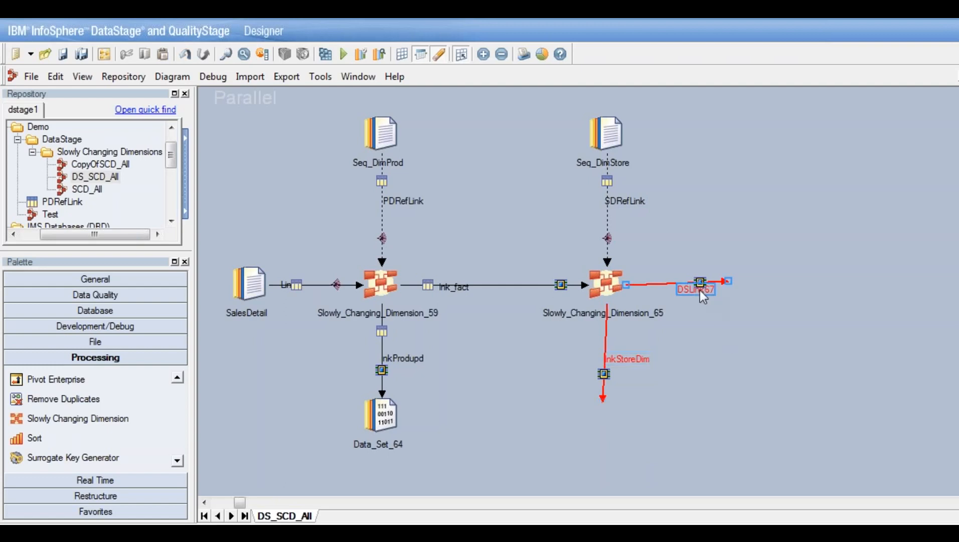
right_click(699, 290)
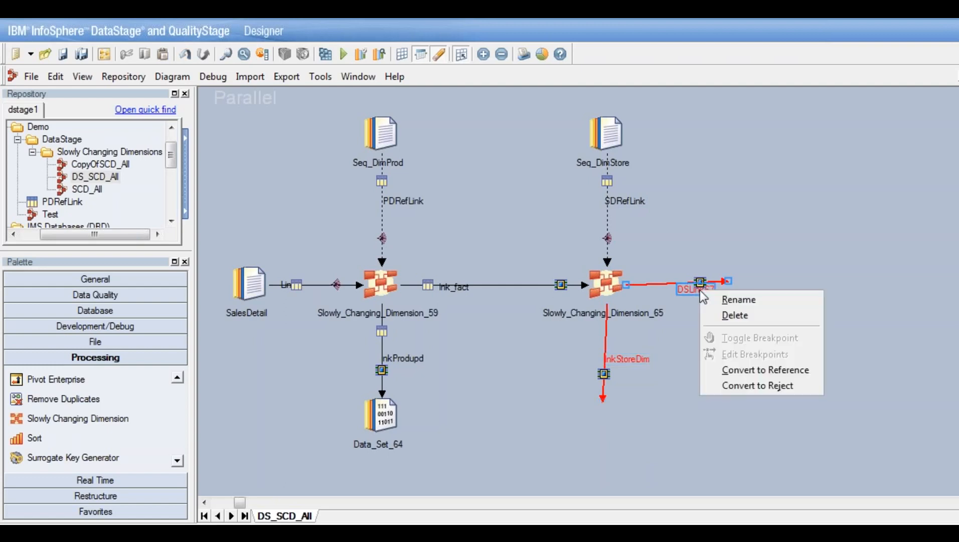
left_click(730, 301)
type("lnk_")
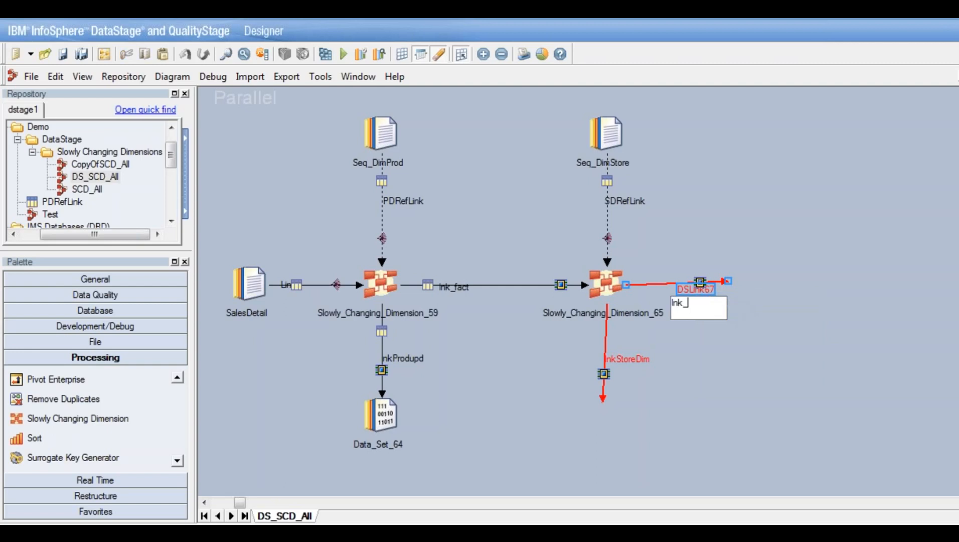
type("Fact")
key("Return")
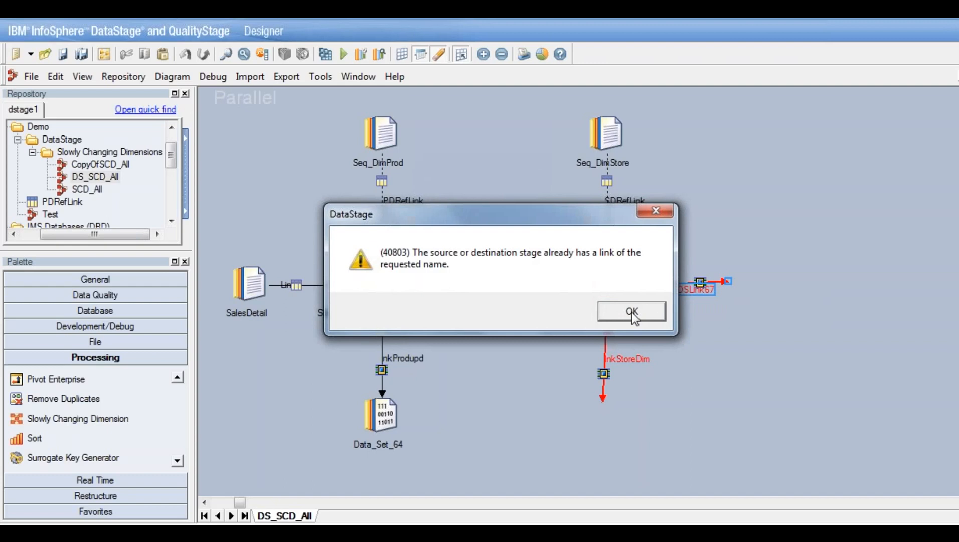
left_click(627, 317)
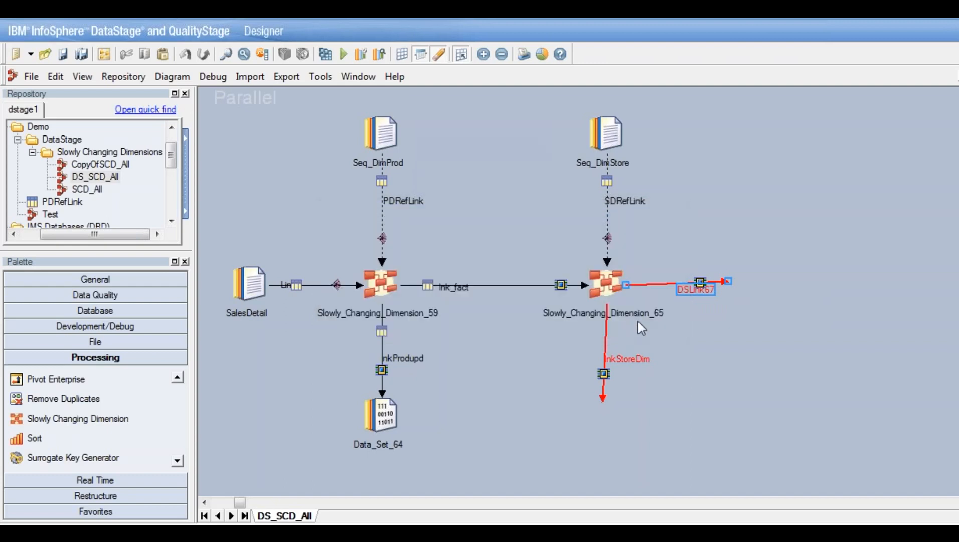
- Rename the horizontal output link of the second Slowly Changing Dimension stage to lnk_fact1
right_click(688, 288)
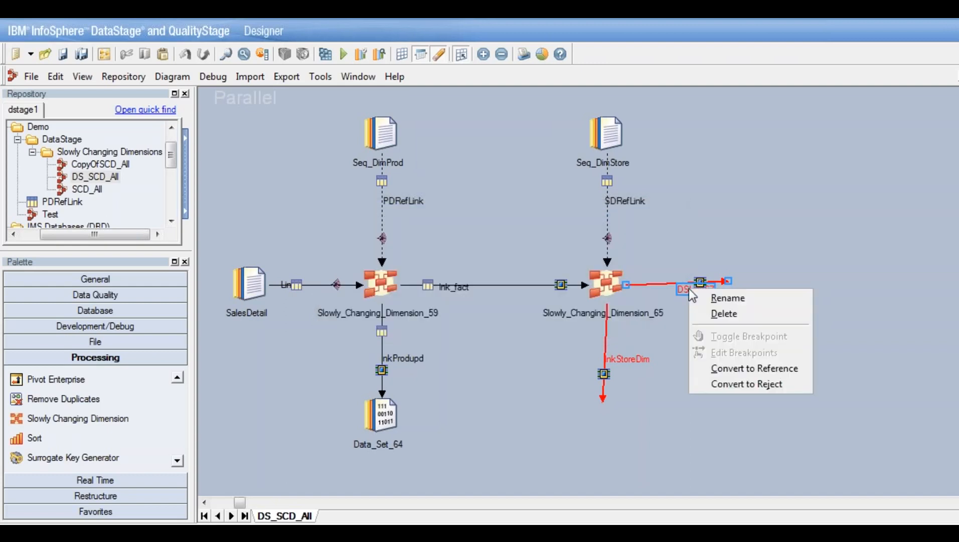
left_click(720, 299)
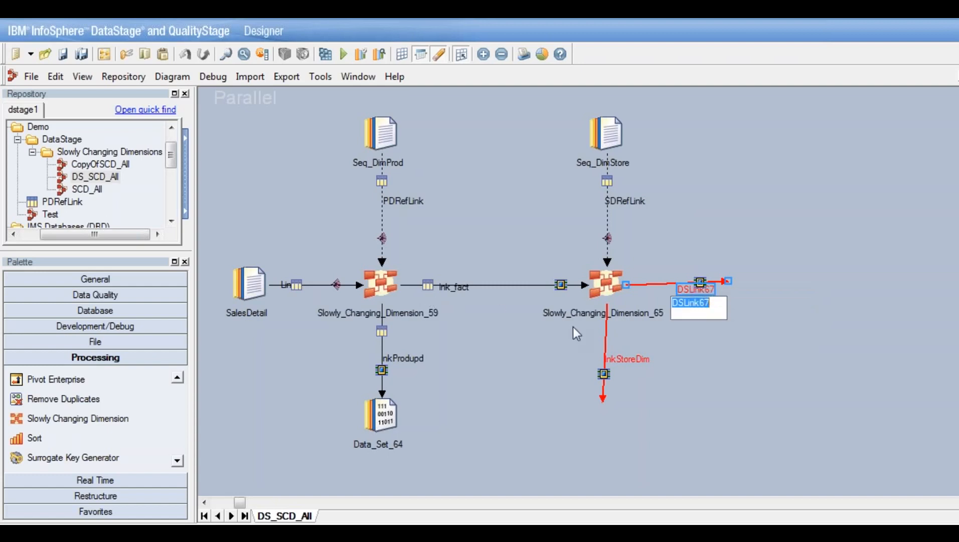
type("lnk_fact1")
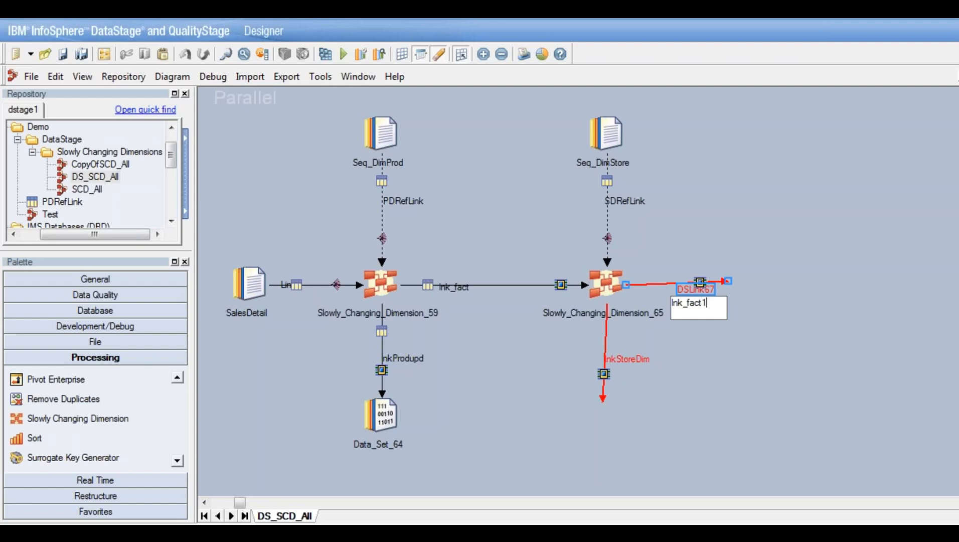
key("Return")
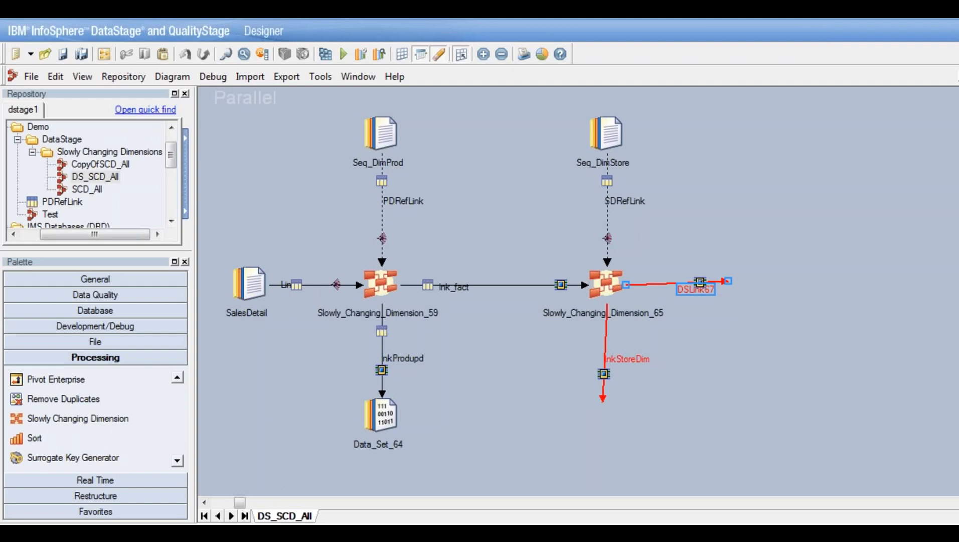
- In the second Slowly Changing Dimension stage's lookup settings, map StoreId from lnk_fact to the Id business key of SDRefLink
left_click(605, 286)
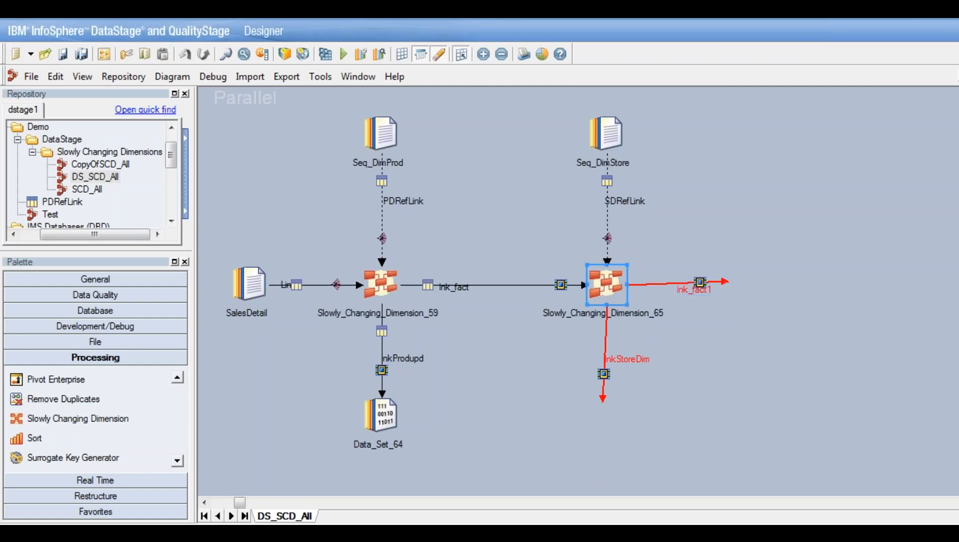
double_click(605, 286)
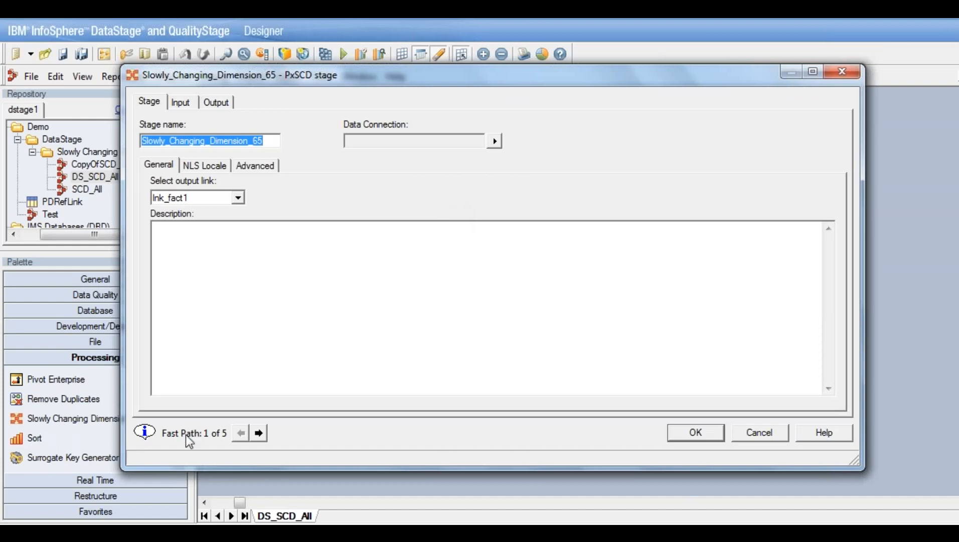
left_click(258, 433)
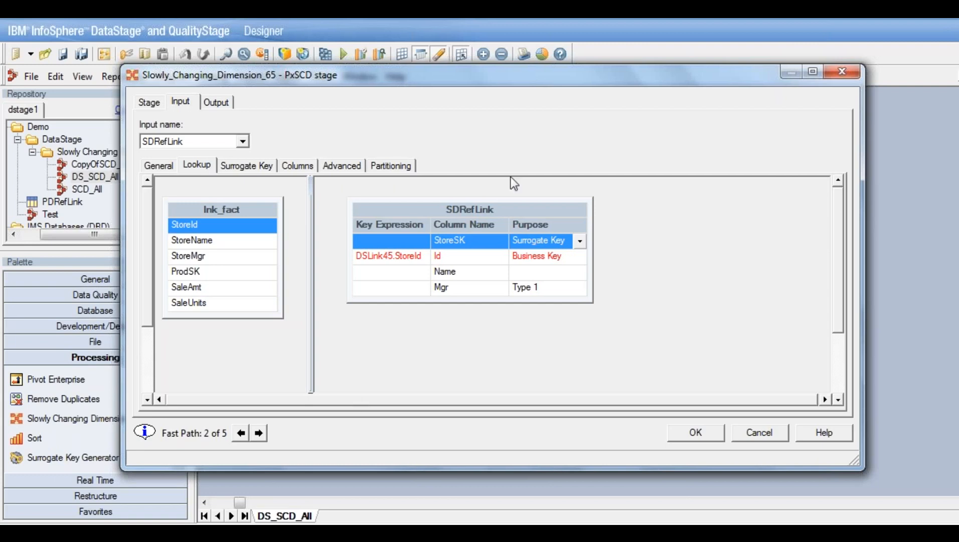
left_click(402, 257)
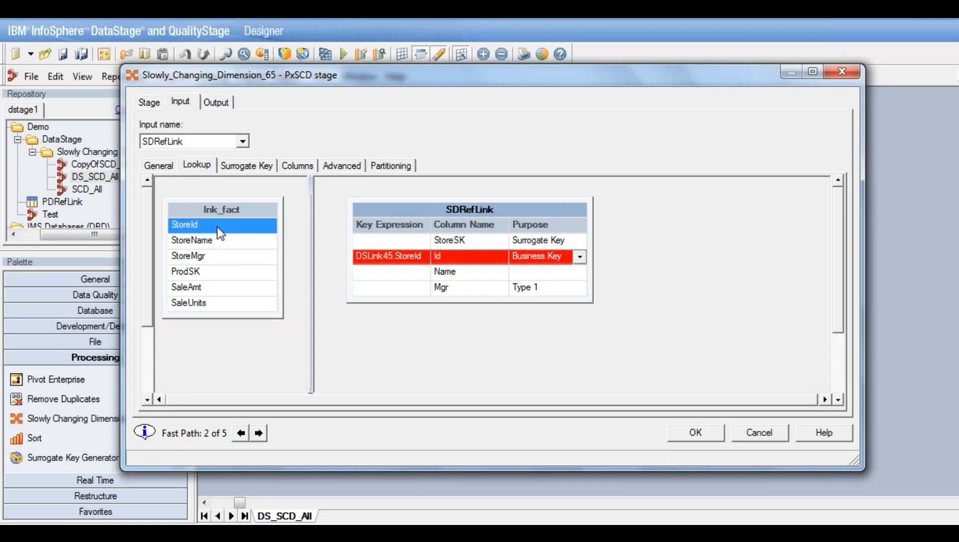
left_click_drag(217, 227, 388, 256)
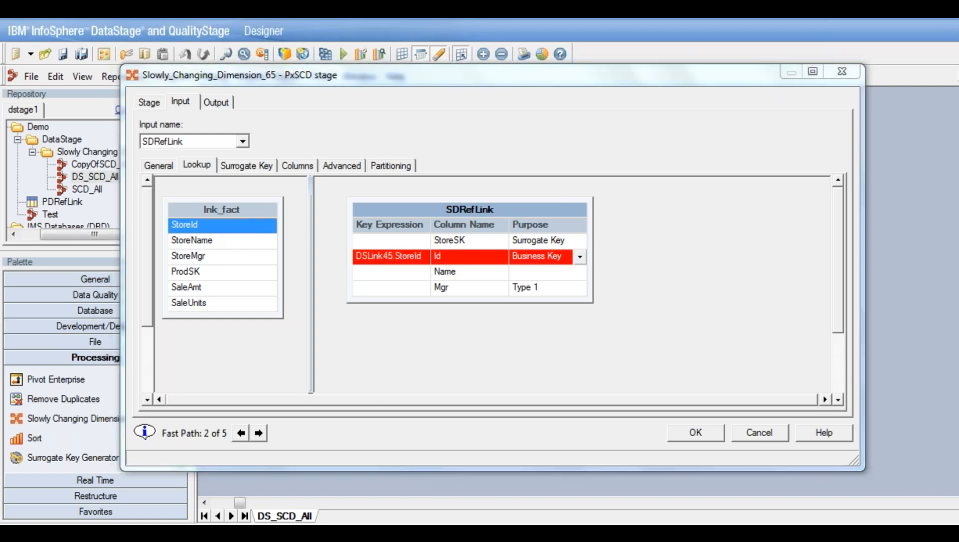
left_click(406, 301)
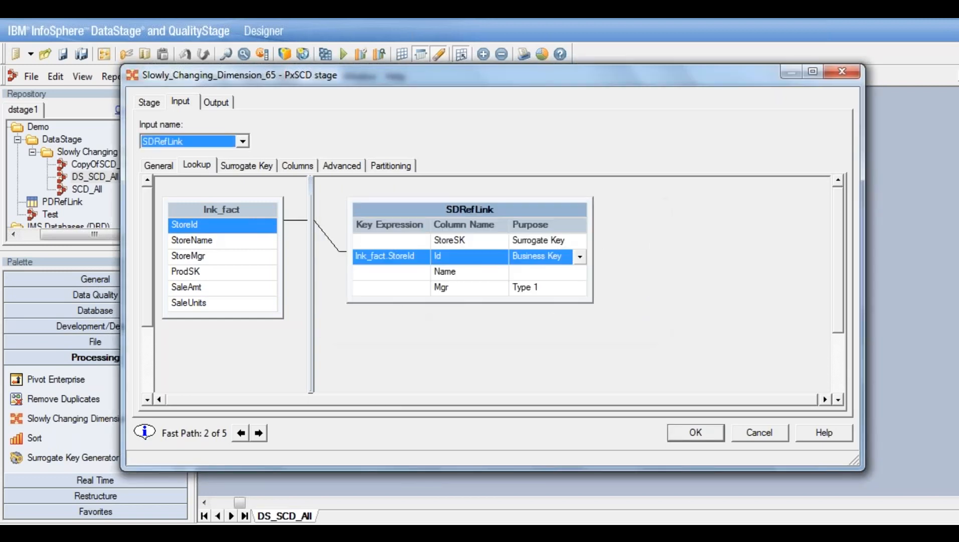
- Choose Type 1 as the purpose of the Mgr column in the SDRefLink lookup
left_click(541, 240)
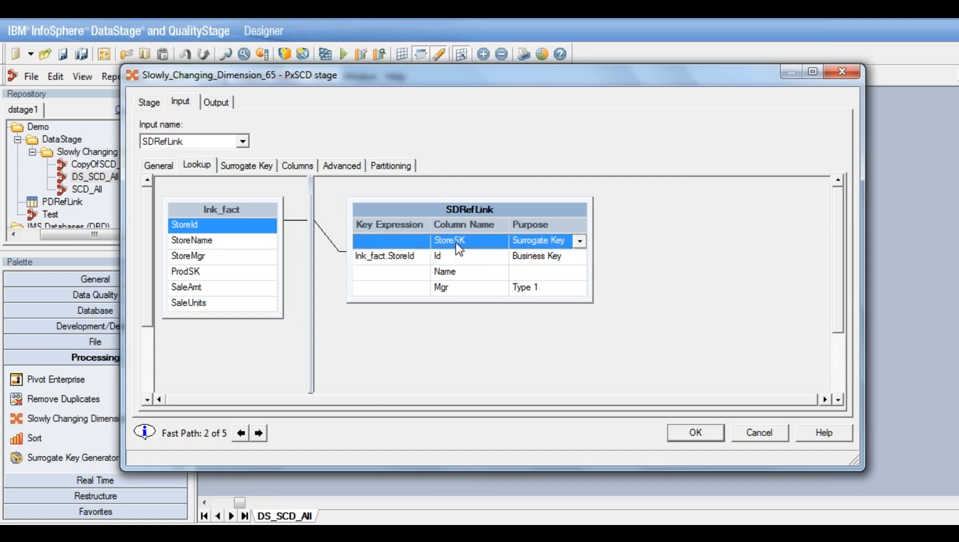
left_click(453, 273)
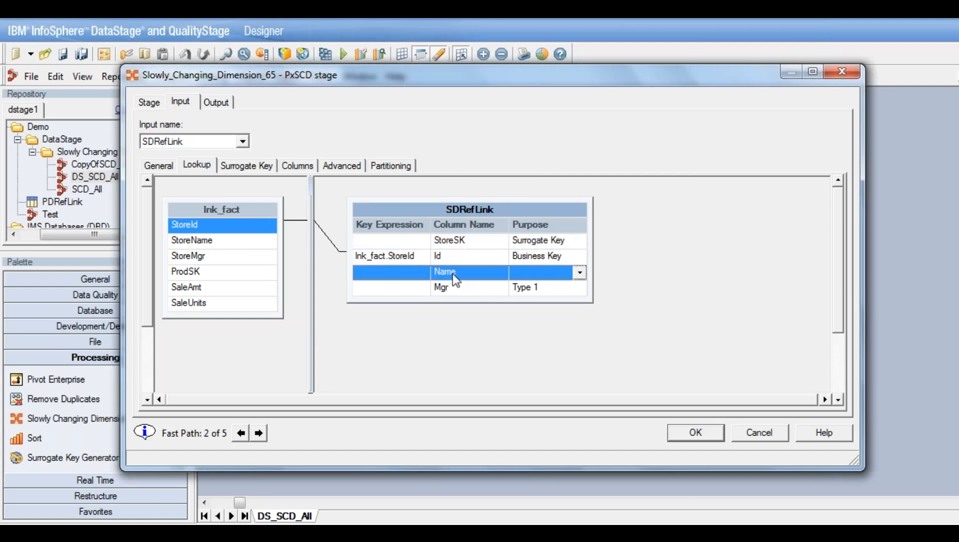
left_click(464, 287)
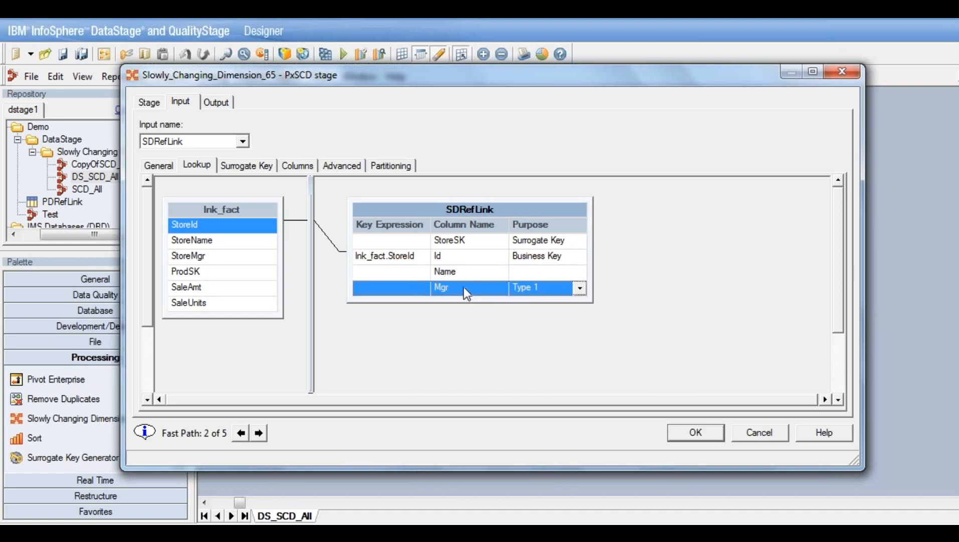
left_click(579, 288)
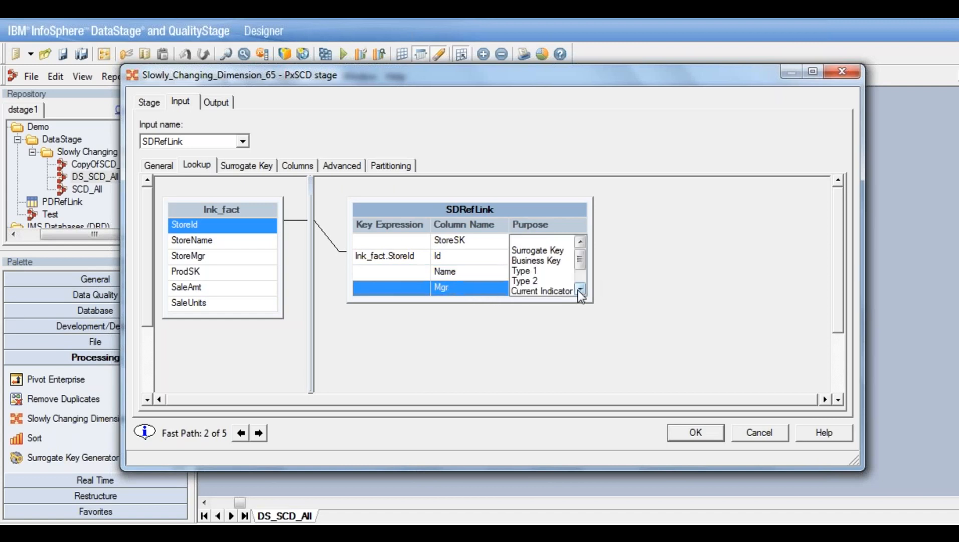
left_click(524, 271)
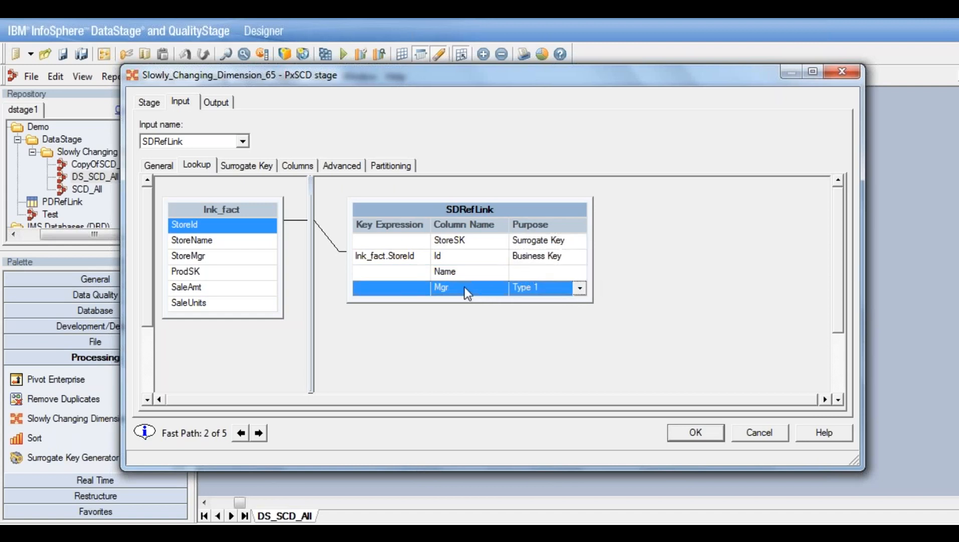
- Set the purpose of the Name column in the SDRefLink lookup to Type 1
left_click(462, 270)
left_click(579, 274)
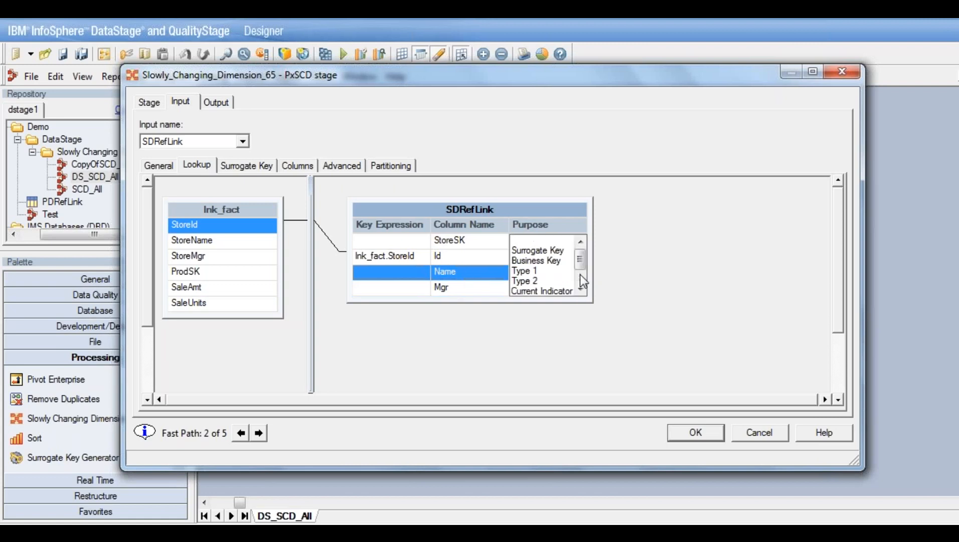
left_click(534, 241)
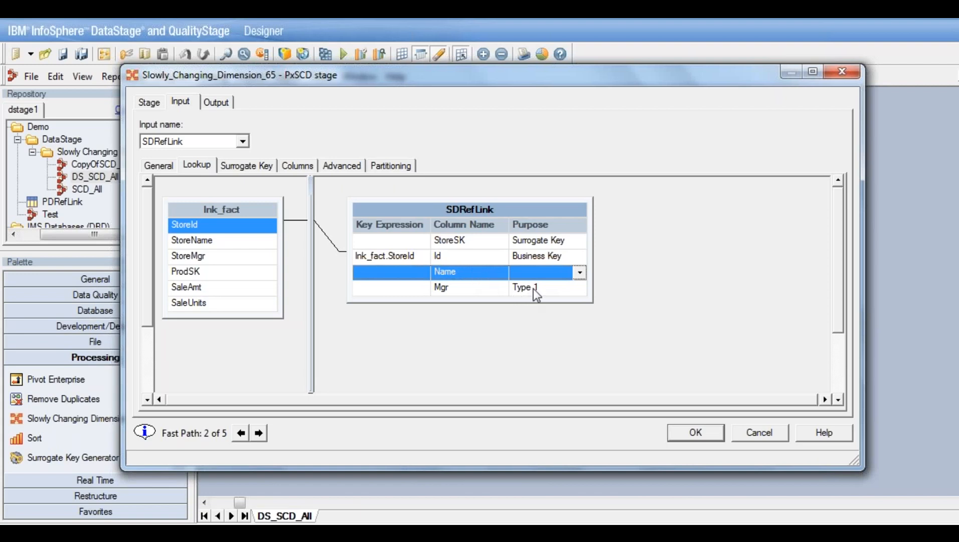
left_click(518, 288)
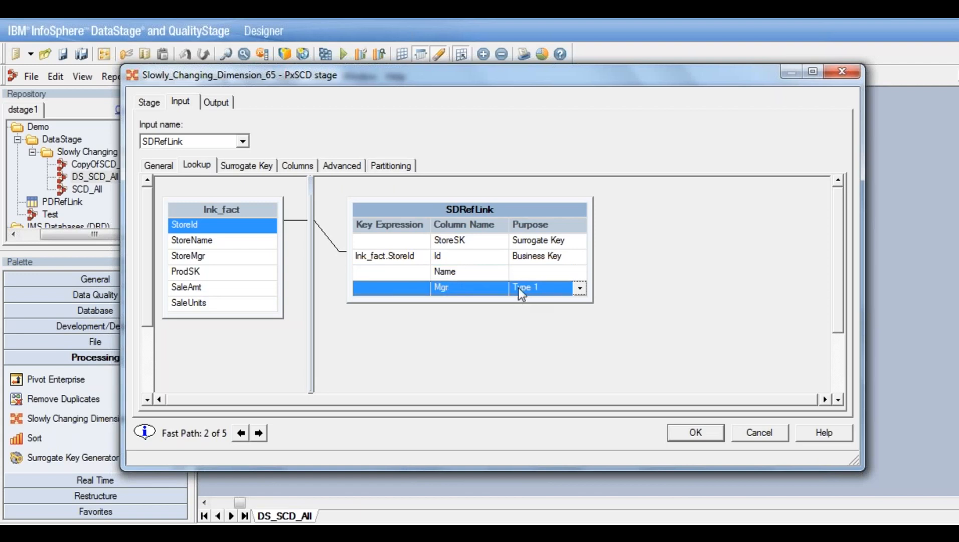
left_click(461, 271)
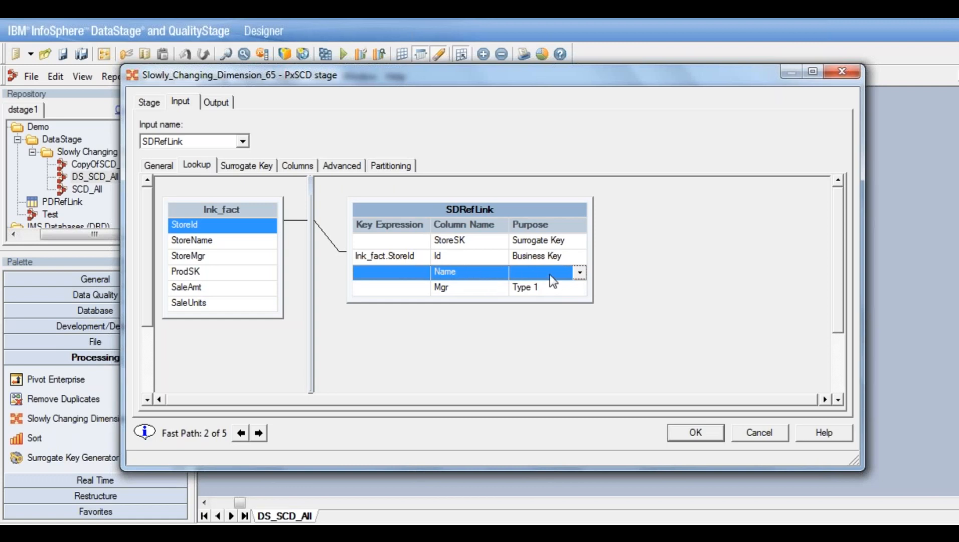
left_click(581, 272)
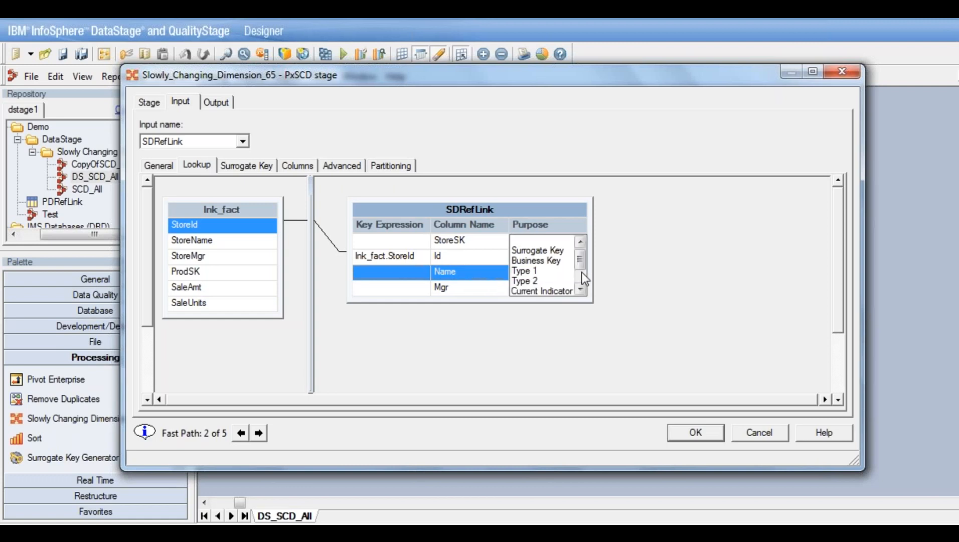
left_click(537, 272)
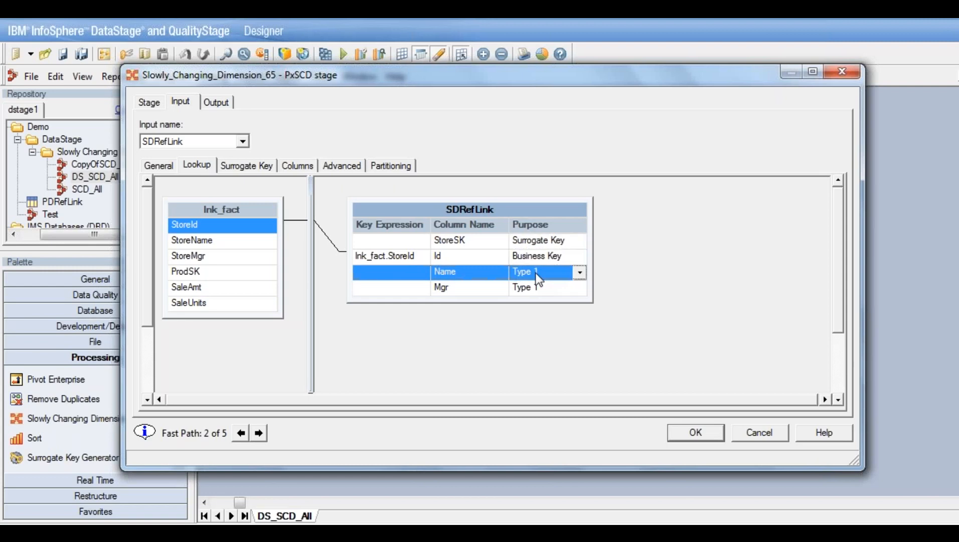
left_click(459, 255)
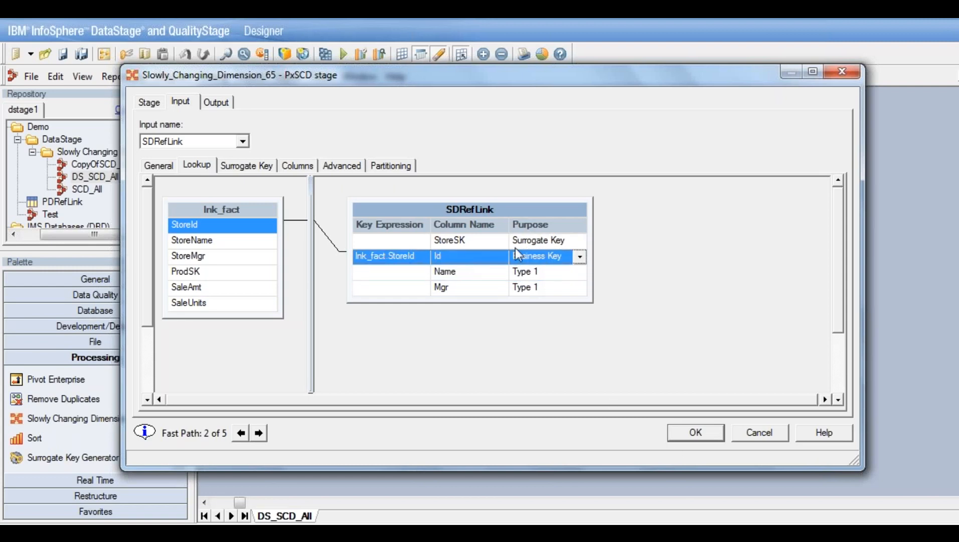
- Set the flat file source name for the store surrogate key to /tmp/DimStore.skey and proceed to the dimension update settings
left_click(260, 434)
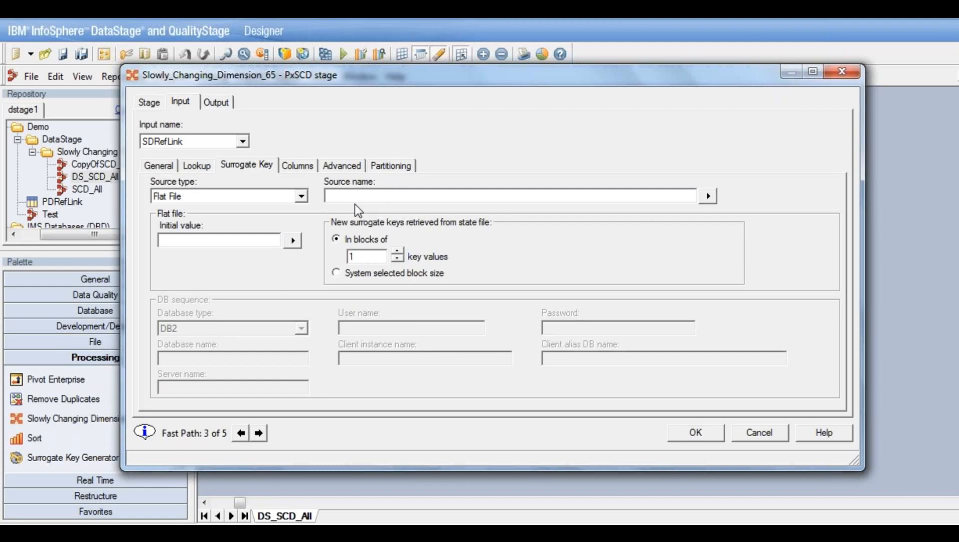
left_click(376, 195)
type("/tmp/DimStore.skey")
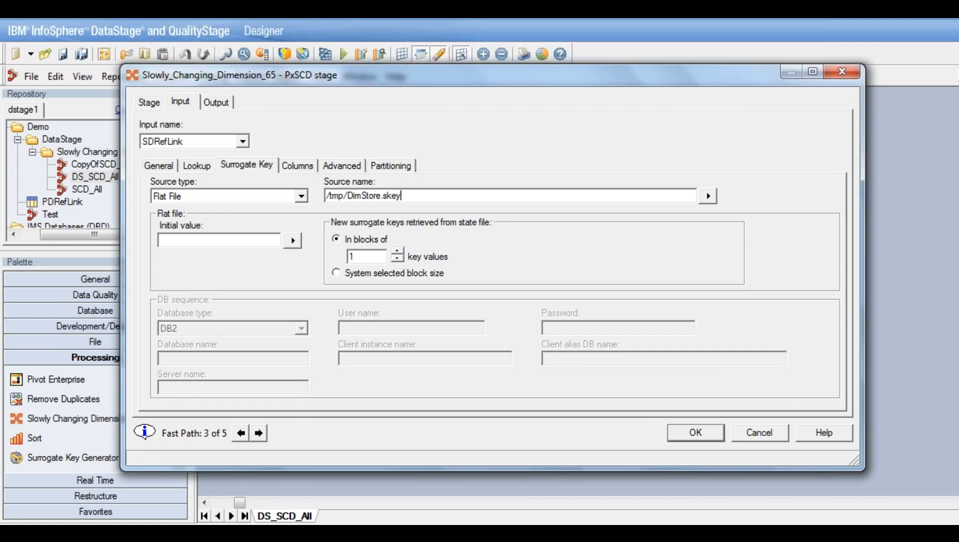
left_click(259, 433)
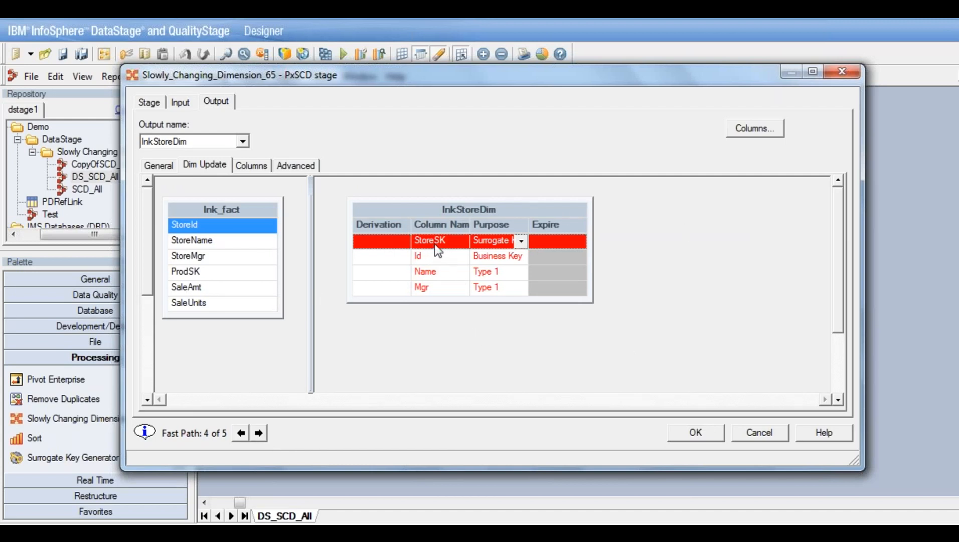
left_click_drag(597, 262, 770, 263)
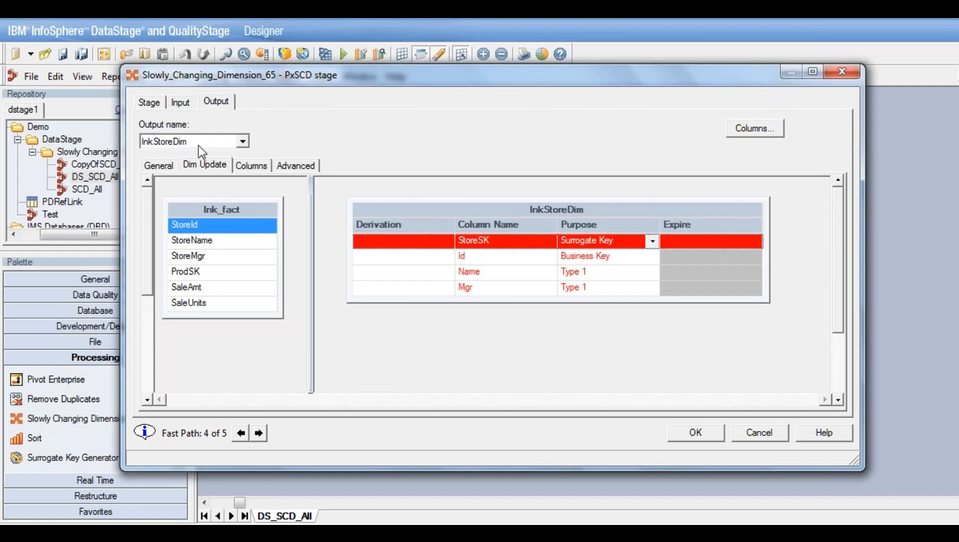
left_click(243, 141)
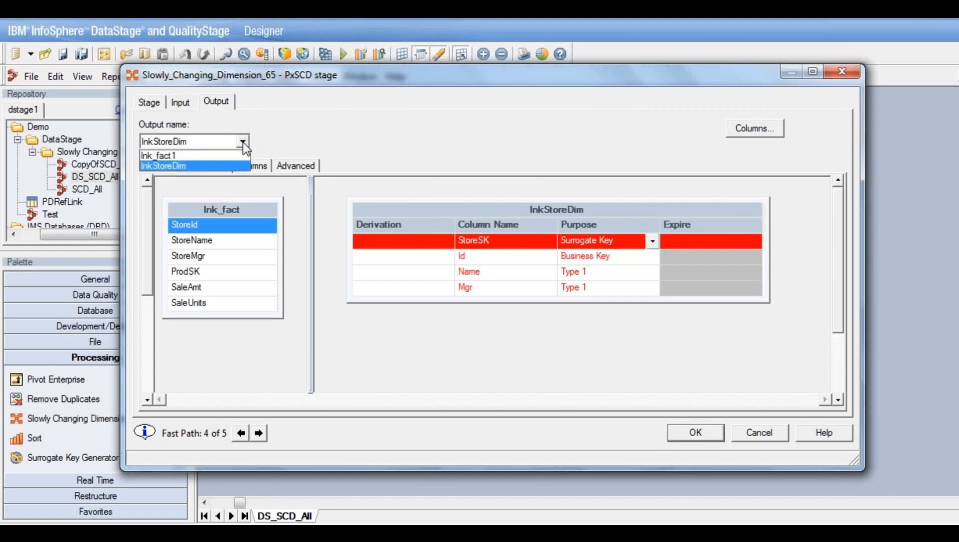
left_click(165, 154)
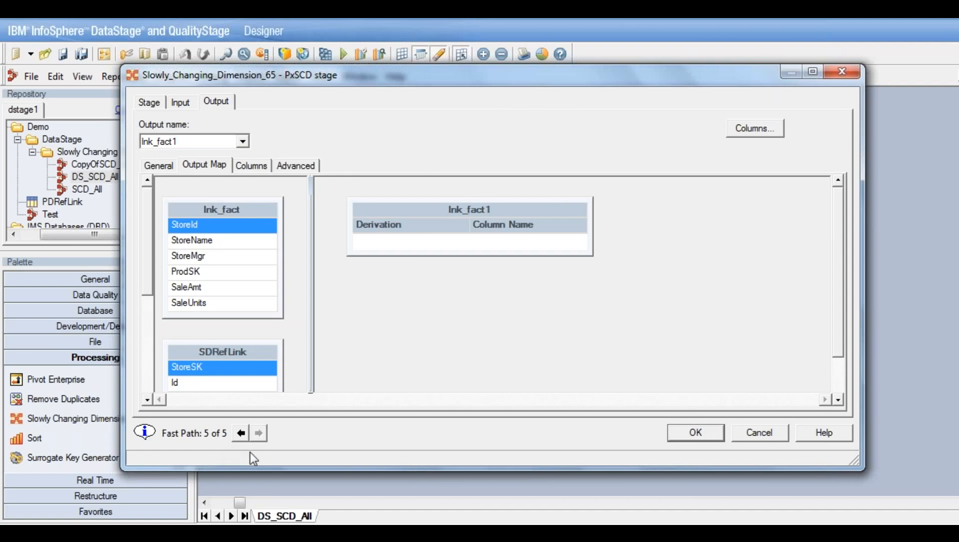
left_click(241, 433)
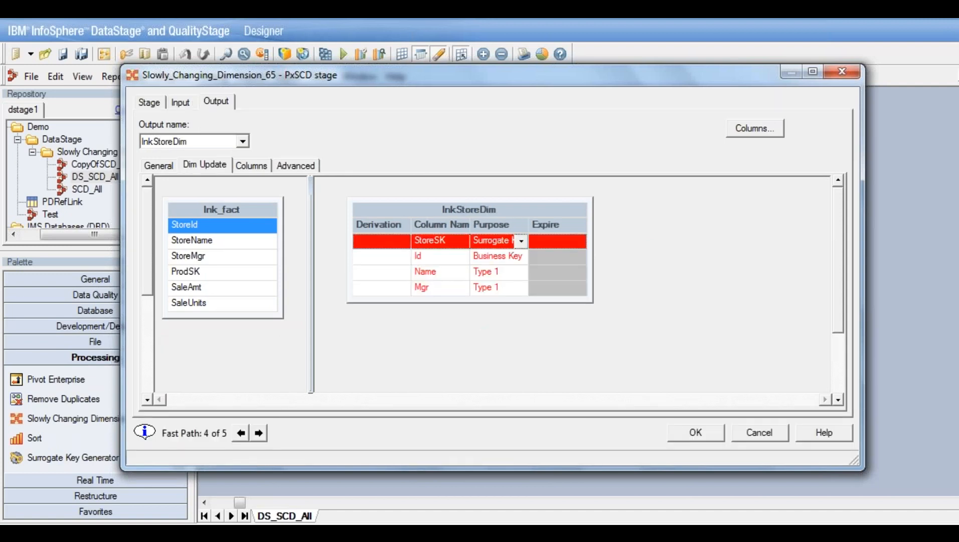
- Set the derivation of the StoreSK surrogate key in the lnkStoreDim dimension update to NextSurrogateKey()
left_click_drag(594, 259, 774, 325)
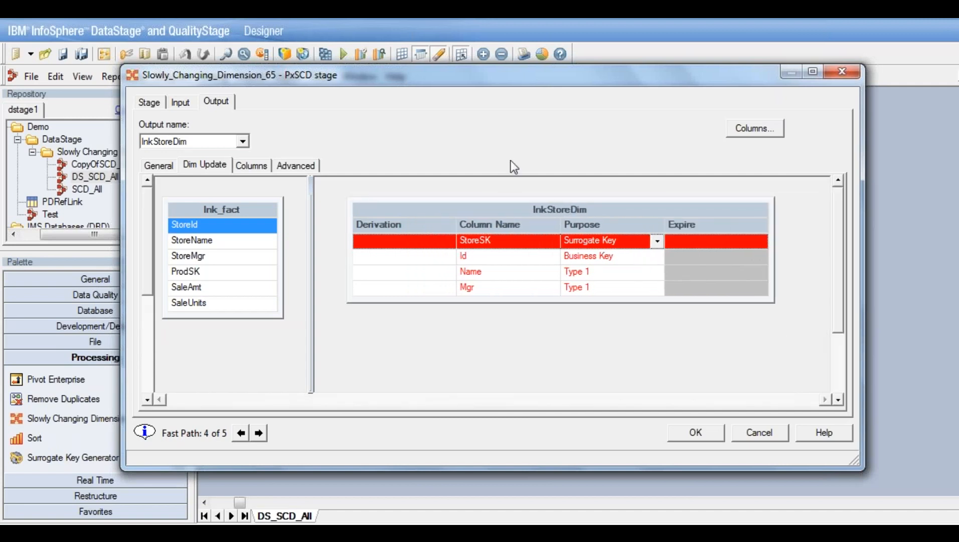
left_click_drag(456, 227, 447, 225)
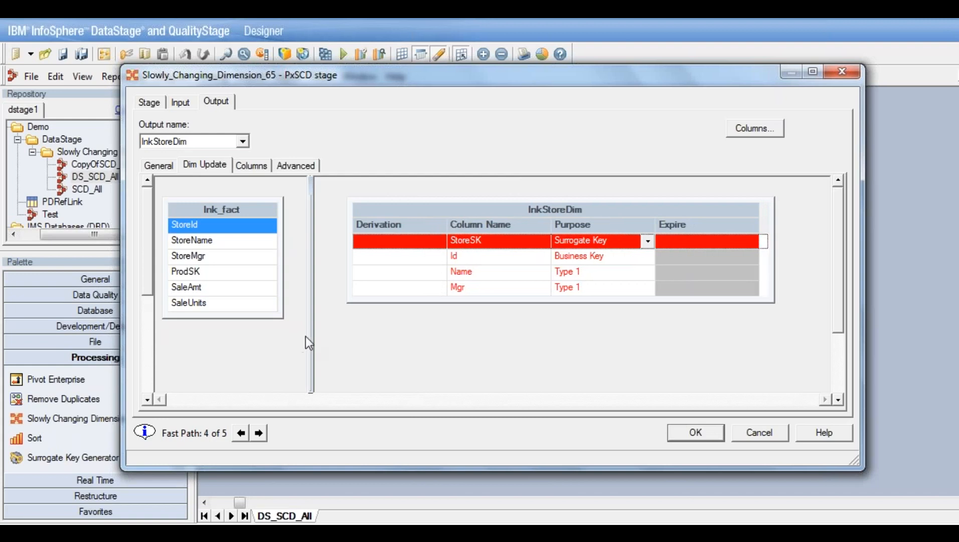
double_click(402, 241)
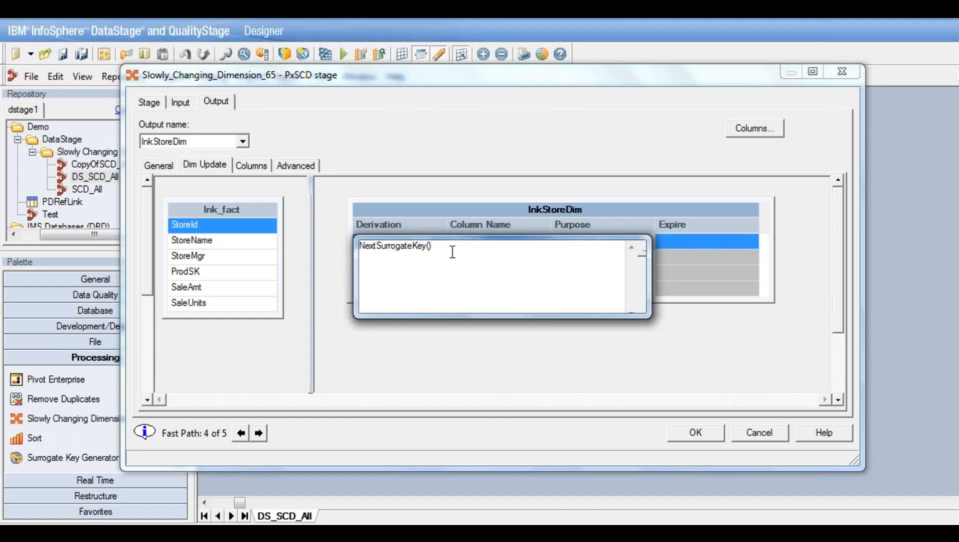
left_click(334, 247)
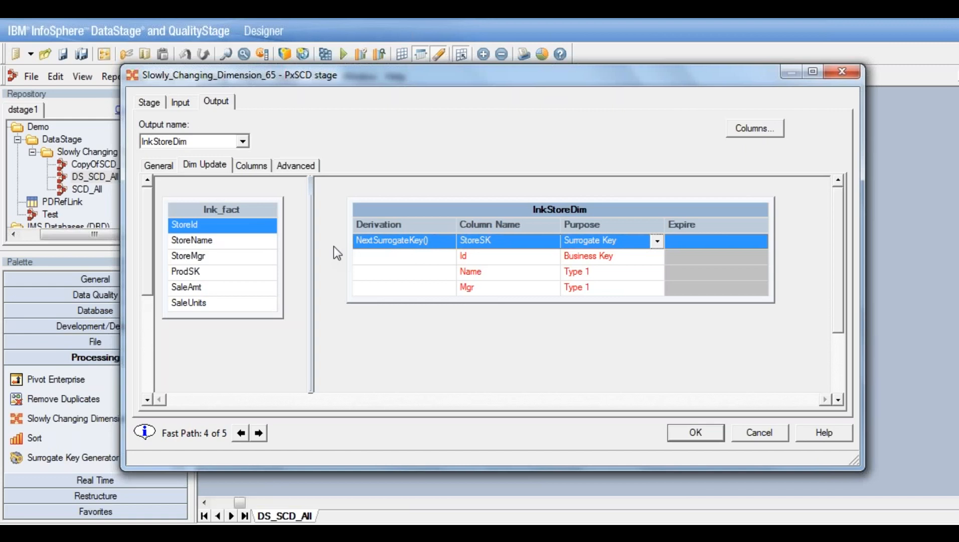
- Map StoreId, StoreName and StoreMgr from lnk_fact to the Id, Name and Mgr columns of lnkStoreDim
left_click(401, 254)
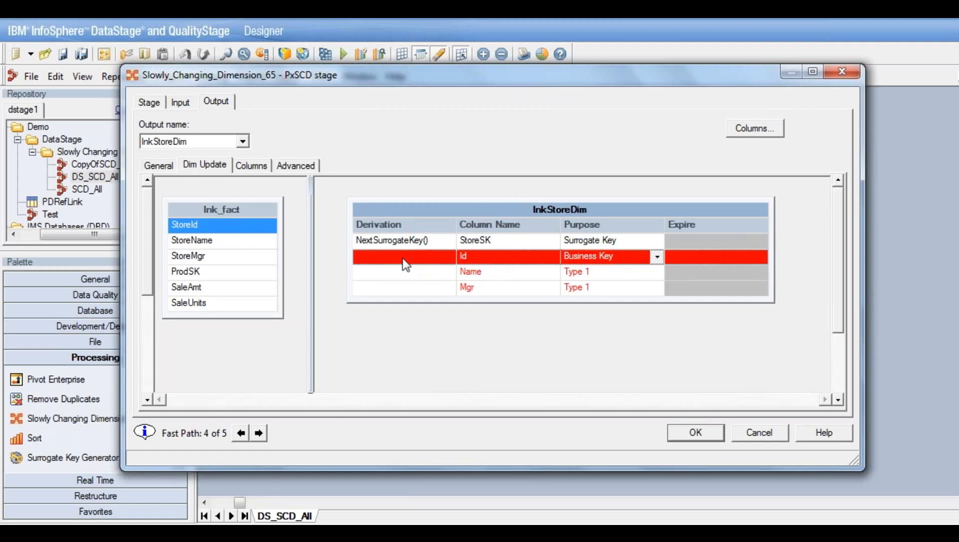
mouse_move(250, 226)
left_mouse_down()
mouse_move(321, 265)
mouse_move(364, 260)
left_mouse_up()
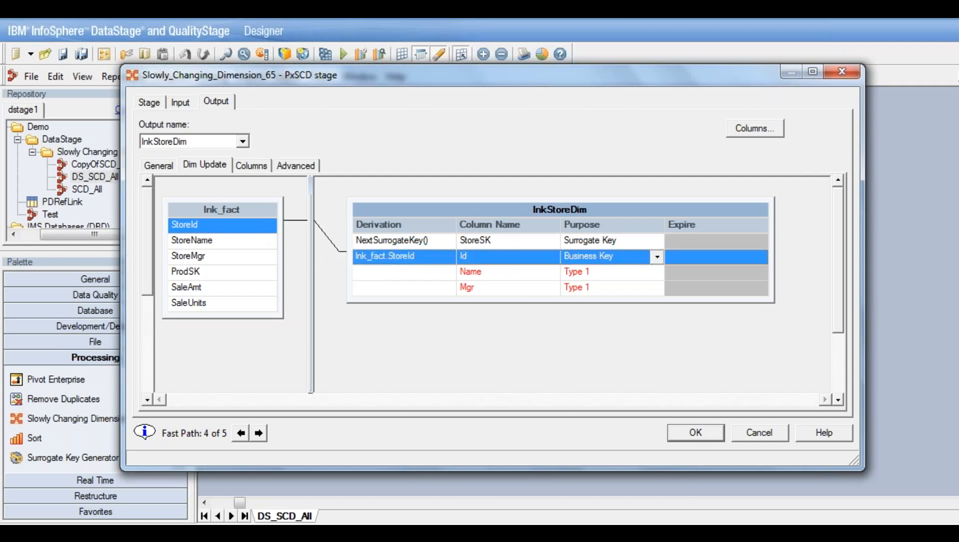
left_click(363, 271)
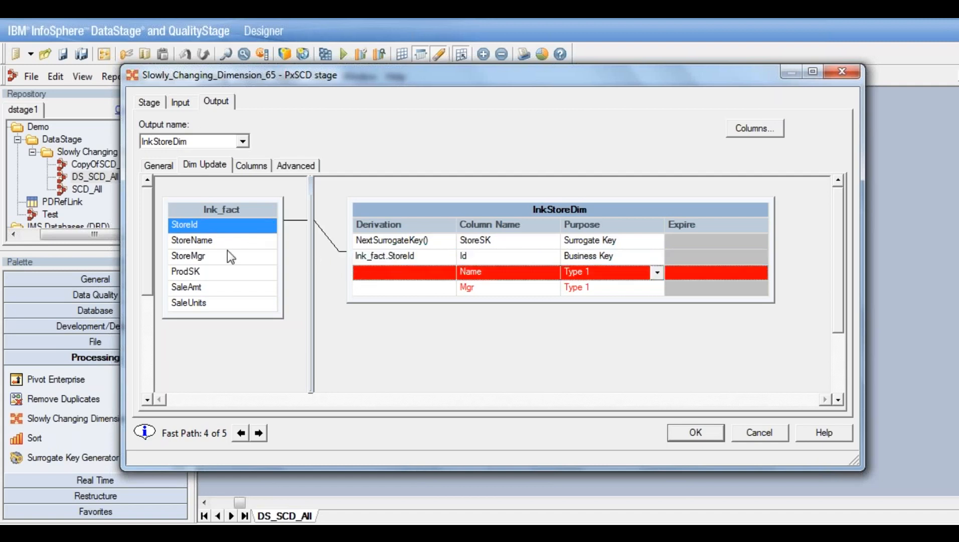
left_click_drag(224, 242, 363, 272)
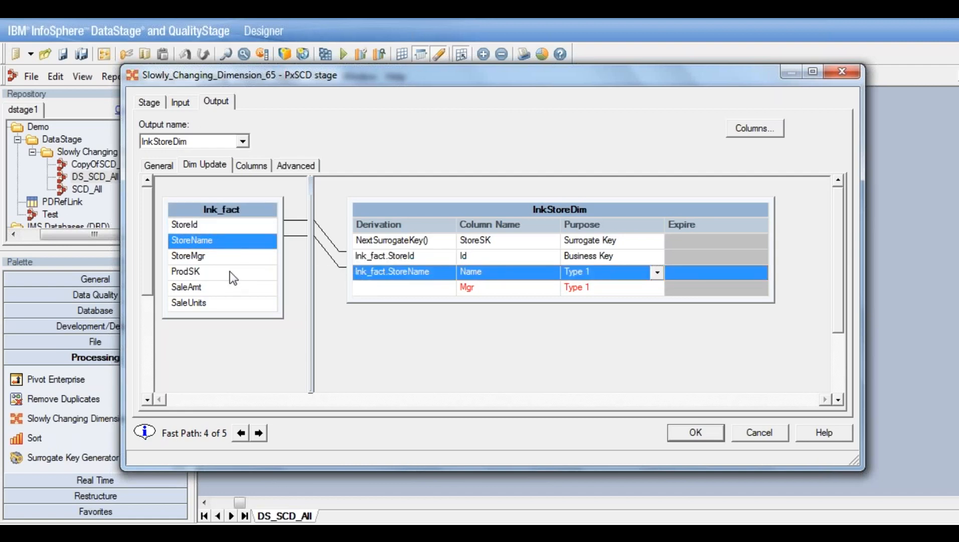
left_click_drag(205, 257, 368, 286)
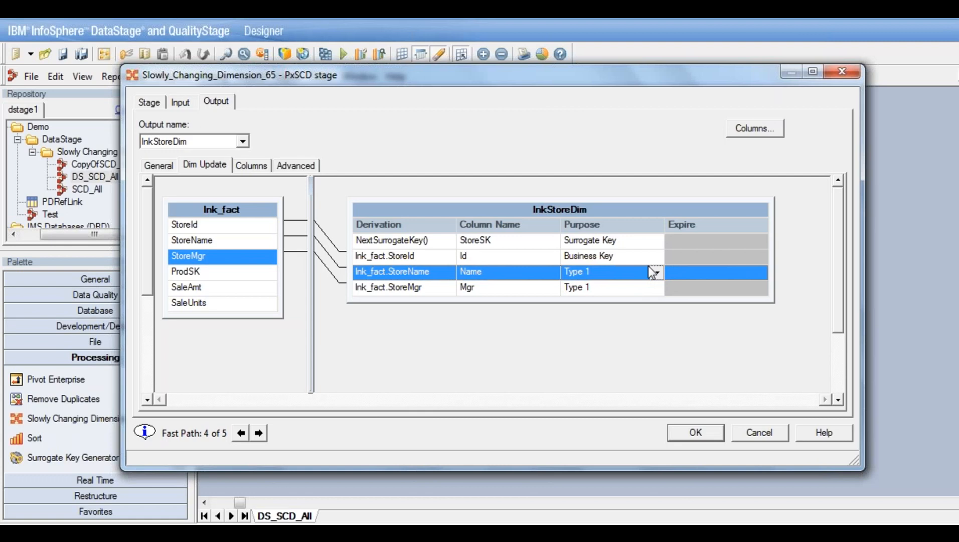
left_click(686, 284)
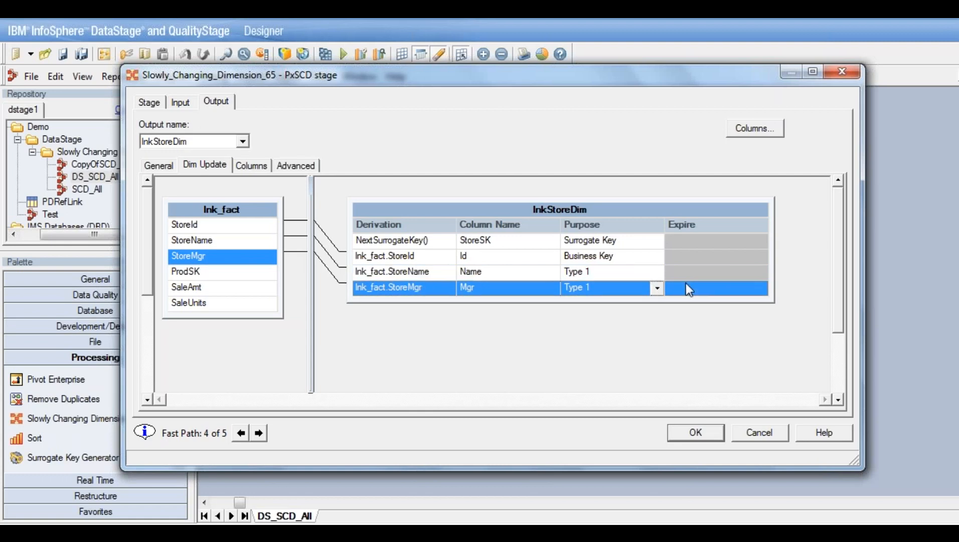
left_click(684, 243)
left_click(681, 256)
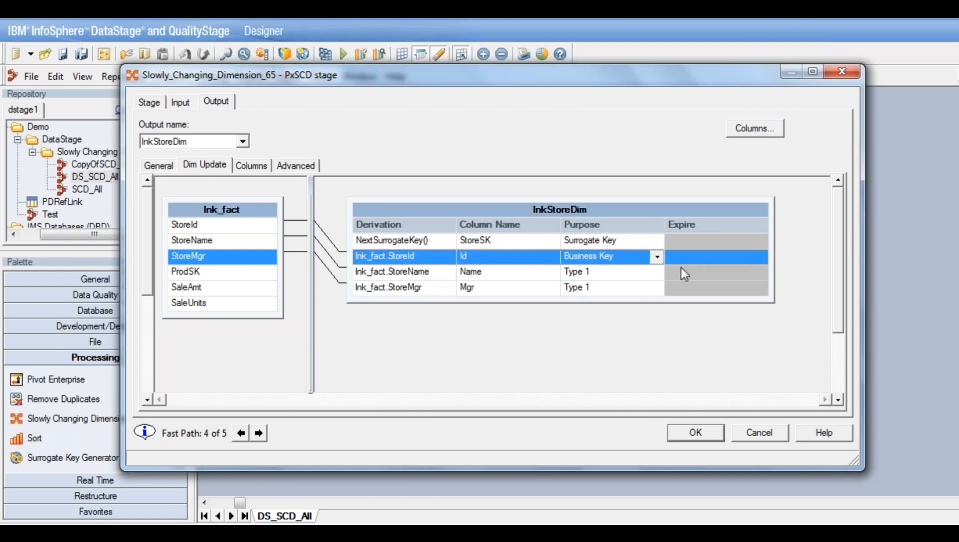
left_click(680, 272)
left_click(684, 283, "shift")
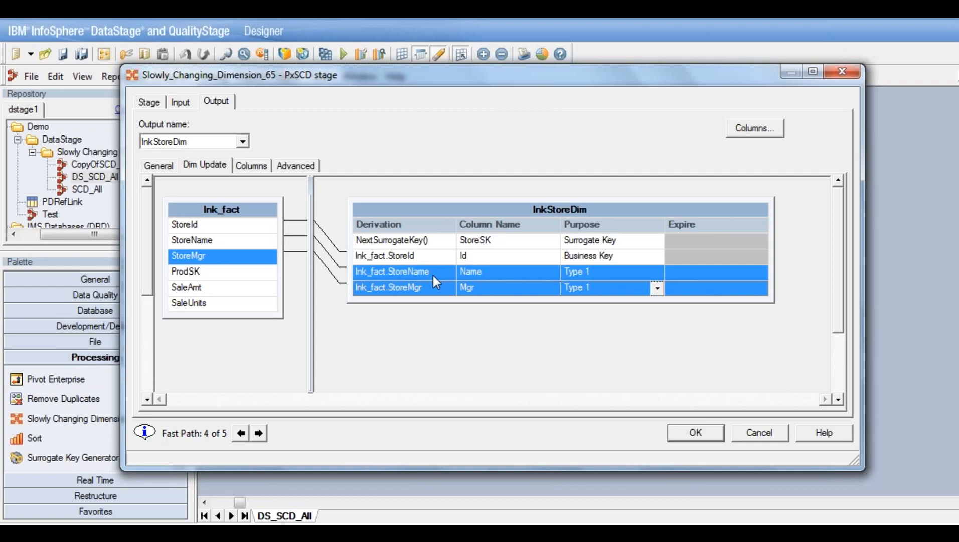
- In the lnk_fact1 output mapping, add ProdSK from lnk_fact and StoreSK from SDRefLink as output columns
left_click(257, 436)
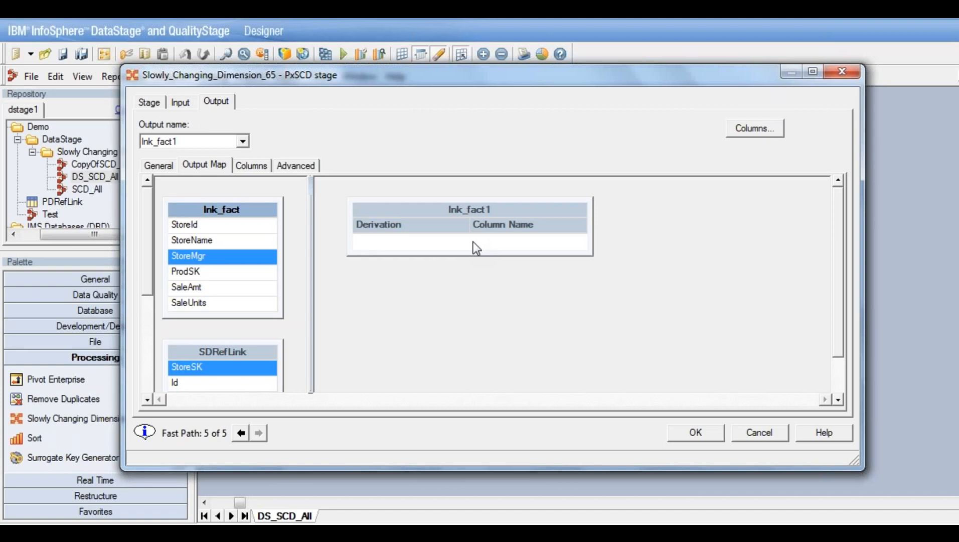
left_click(147, 400)
left_click(147, 400)
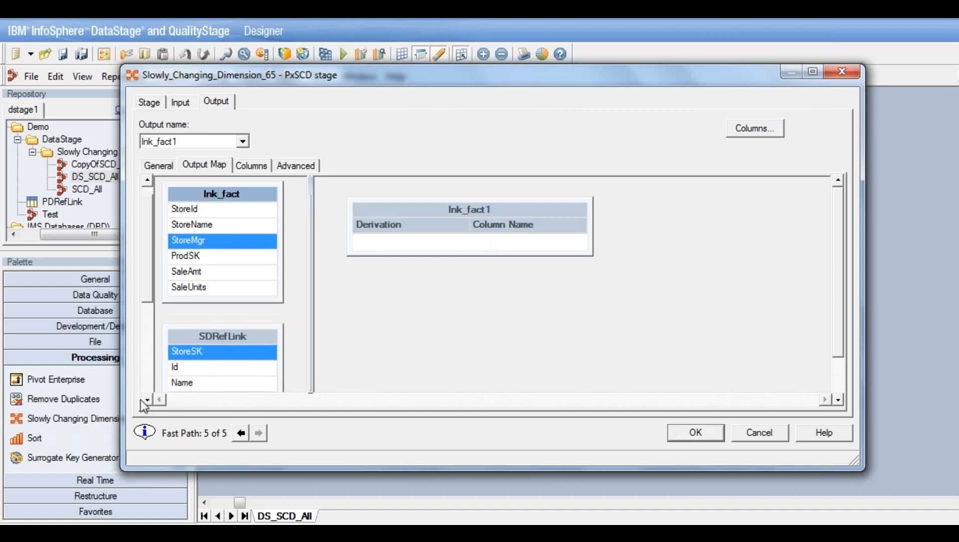
left_click(206, 209)
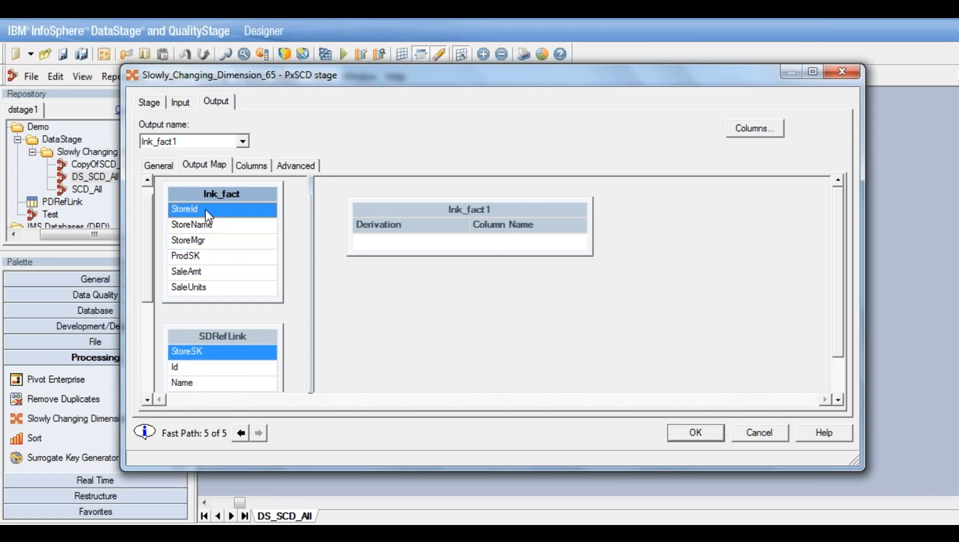
left_click(191, 257)
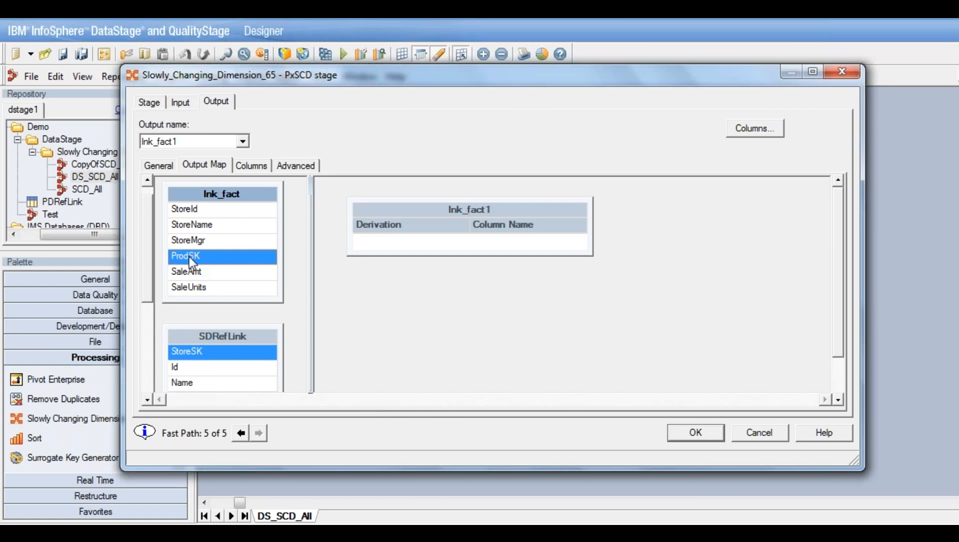
left_click_drag(189, 256, 418, 239)
left_click_drag(238, 258, 383, 248)
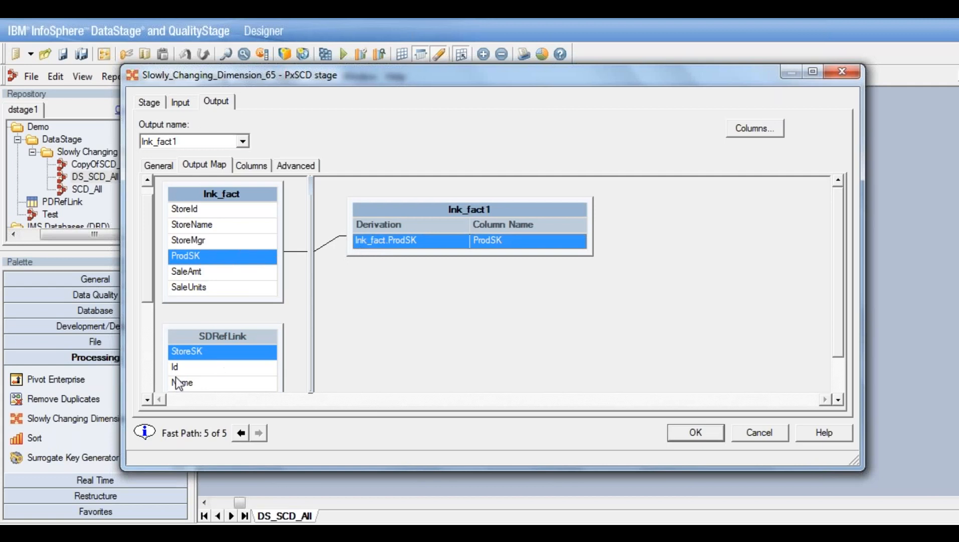
left_click_drag(198, 351, 507, 256)
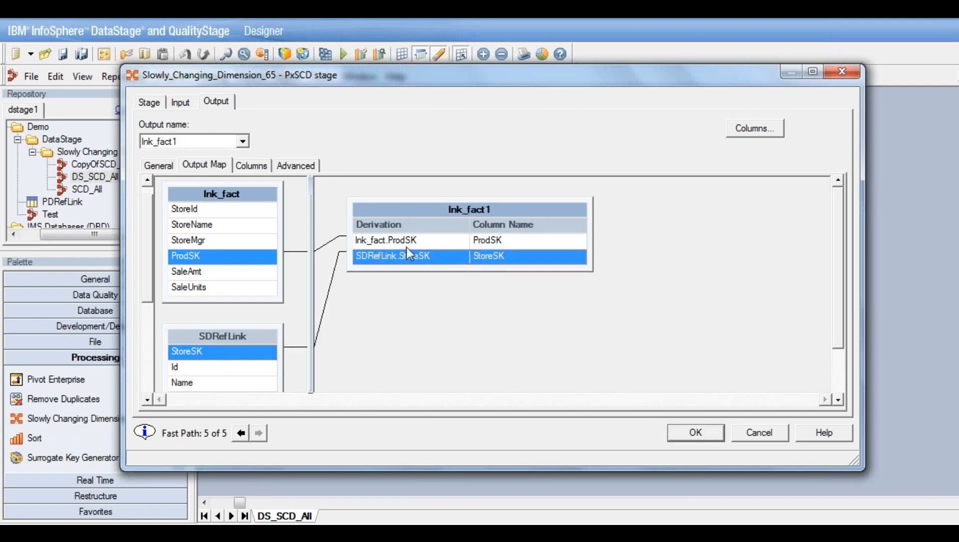
- Add SaleAmt and SaleUnits from lnk_fact to the lnk_fact1 output and accept the store dimension stage's settings
left_click(238, 271)
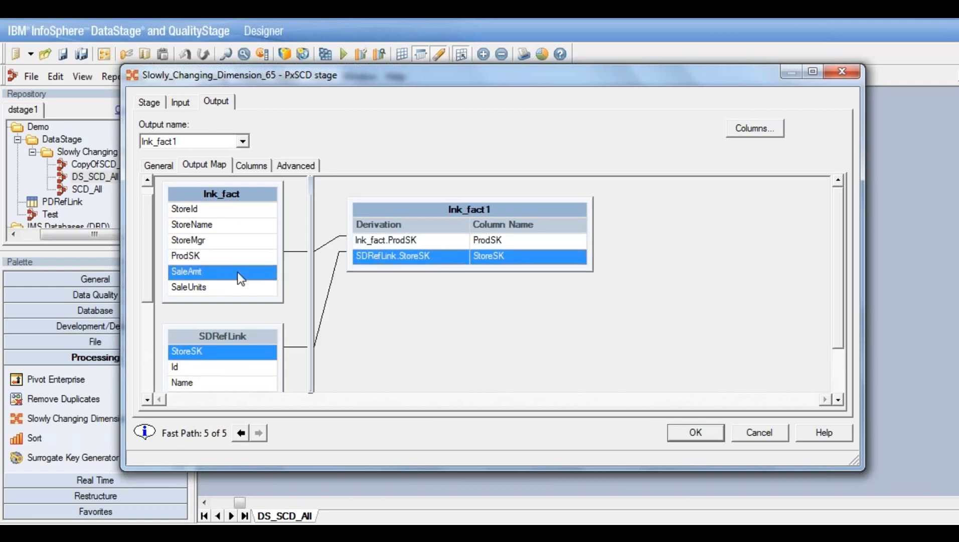
left_click(209, 284, "ctrl")
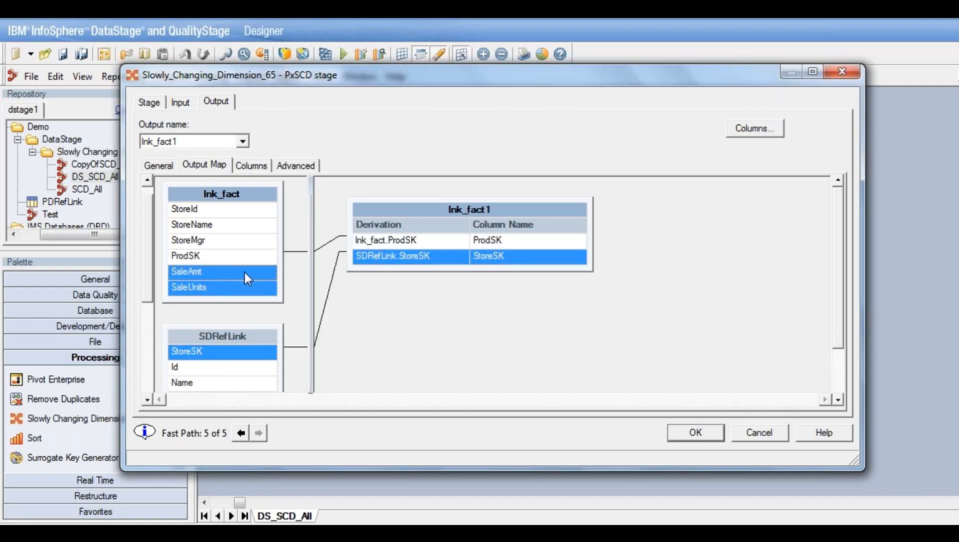
left_click_drag(244, 271, 501, 275)
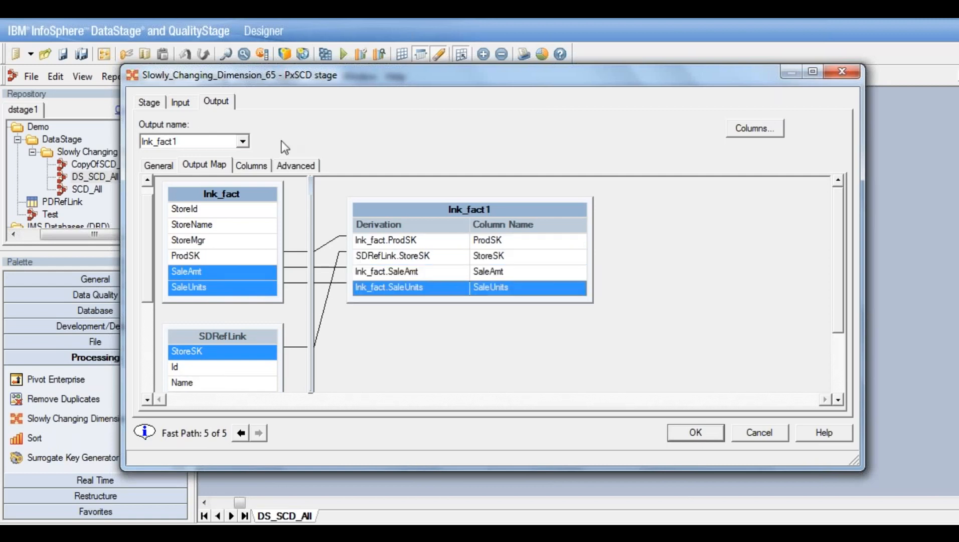
left_click(703, 431)
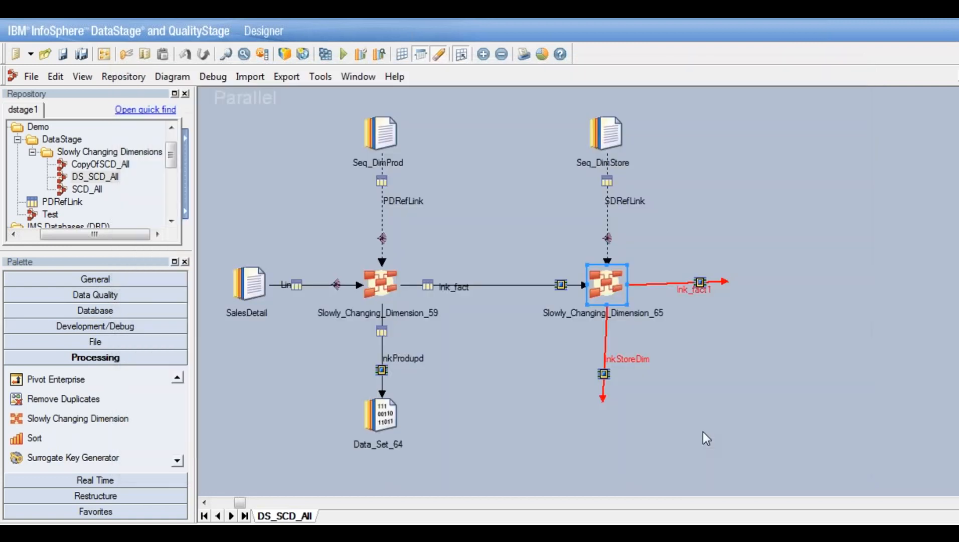
- Shorten the lnkStoreDim link slightly and attach a new Data Set stage to the open ends of both lnkStoreDim and lnk_fact1
left_click(601, 401)
left_click_drag(601, 402, 604, 387)
left_click(724, 278)
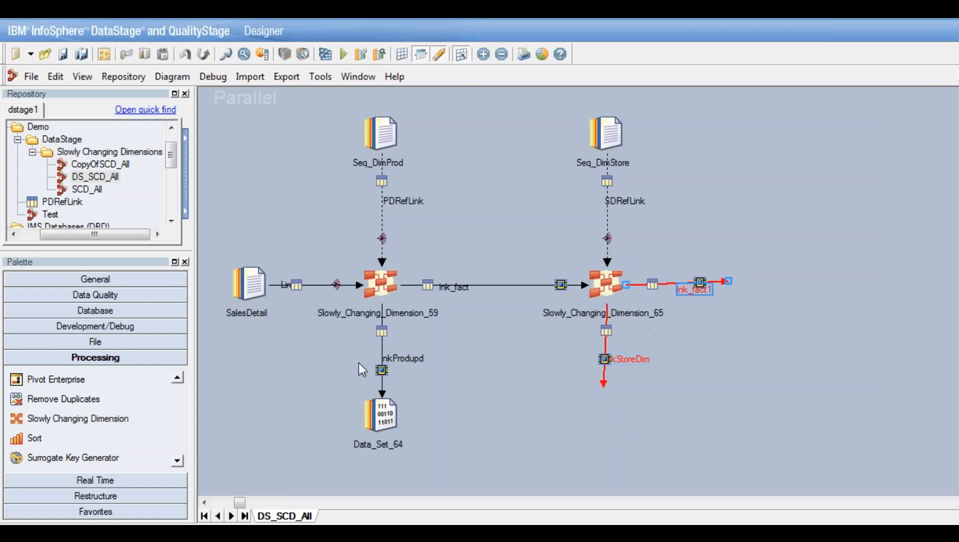
left_click(58, 341)
left_click_drag(32, 386, 336, 442)
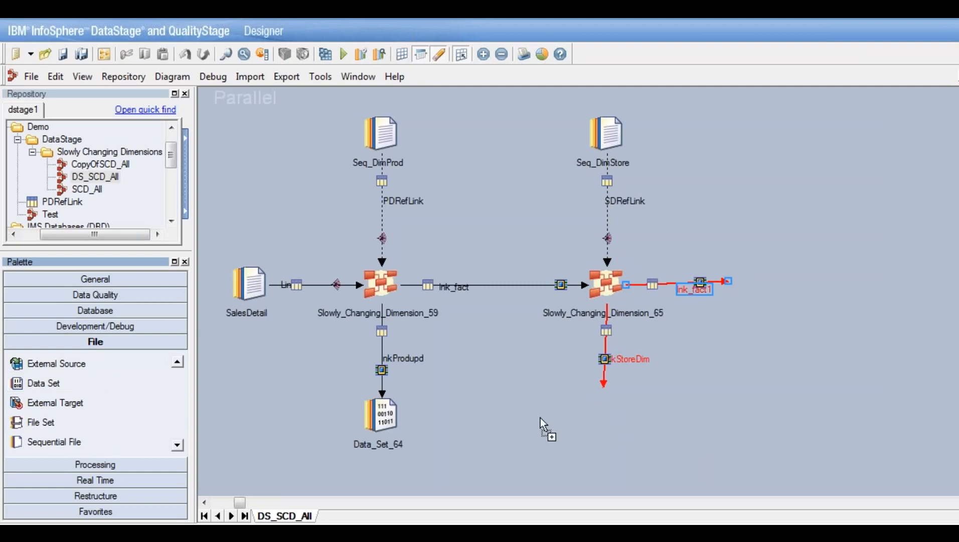
left_click_drag(560, 430, 606, 392)
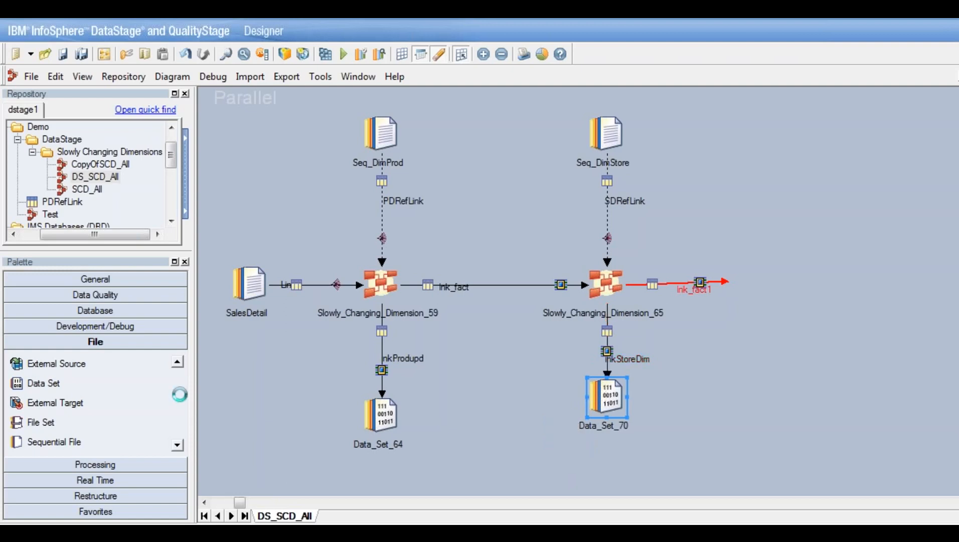
left_click_drag(66, 387, 747, 284)
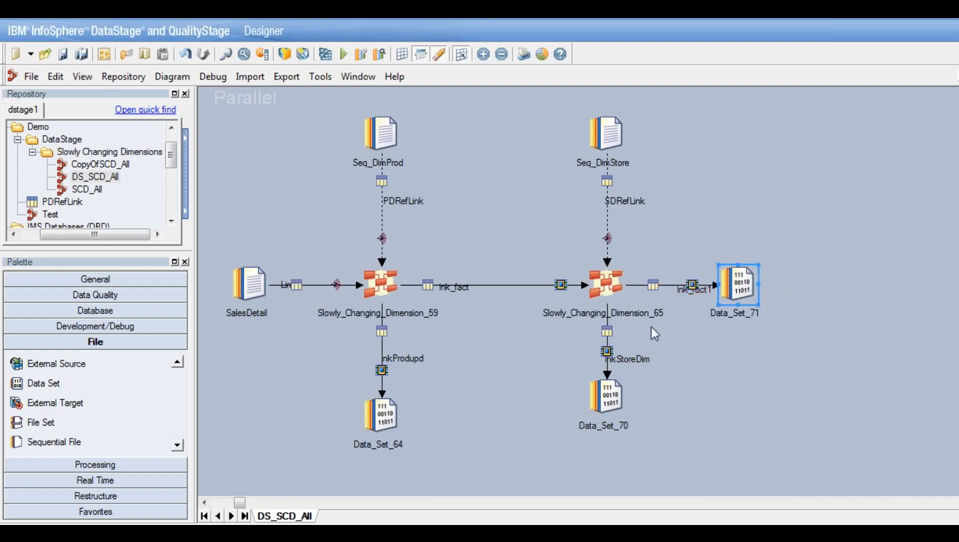
- Set the target file name of the Data Set stage fed by lnkStoreDim to Ds_Store_upd.ds and accept its properties
left_click(615, 398)
double_click(616, 399)
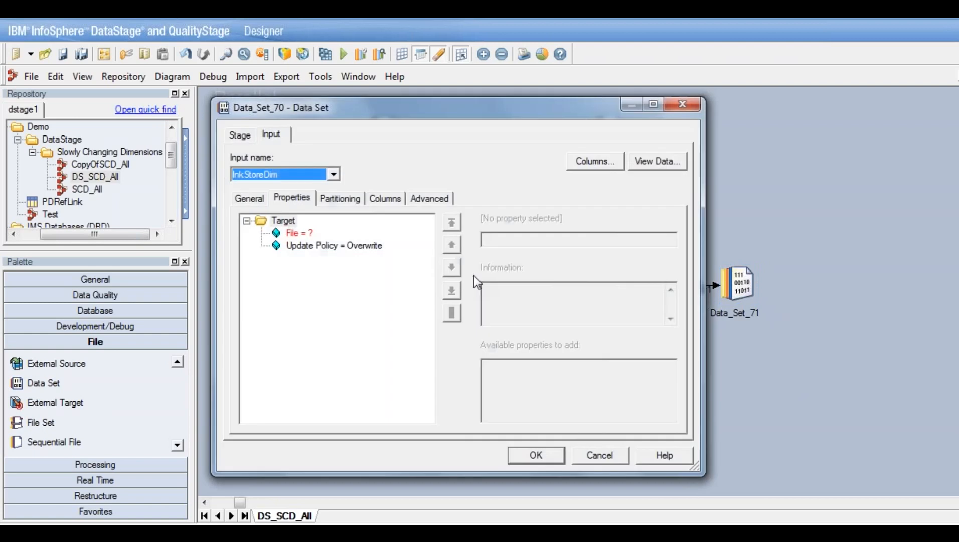
left_click(300, 232)
left_click(565, 238)
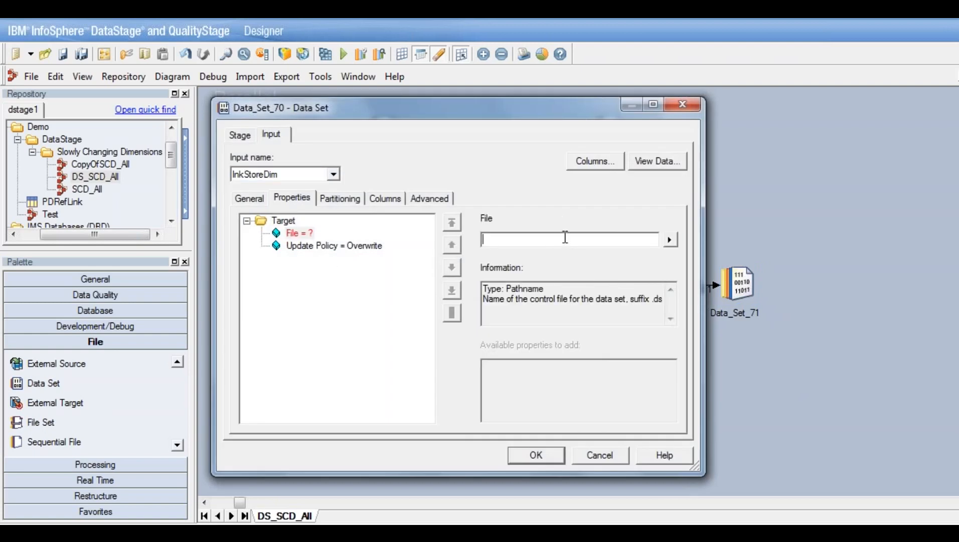
type("/t")
type("/")
type("Ds_")
type("Store_upd.ds")
left_click(540, 458)
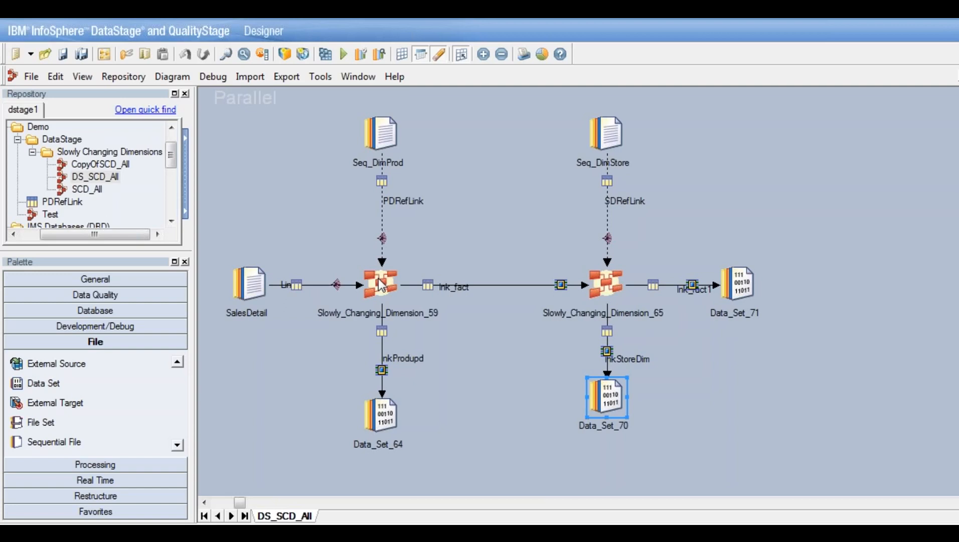
left_click(382, 286)
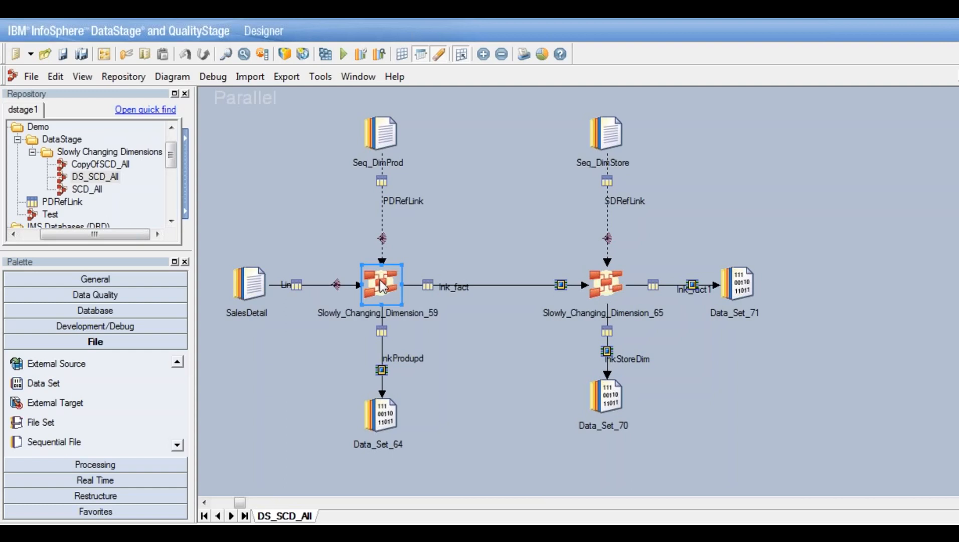
key("F2")
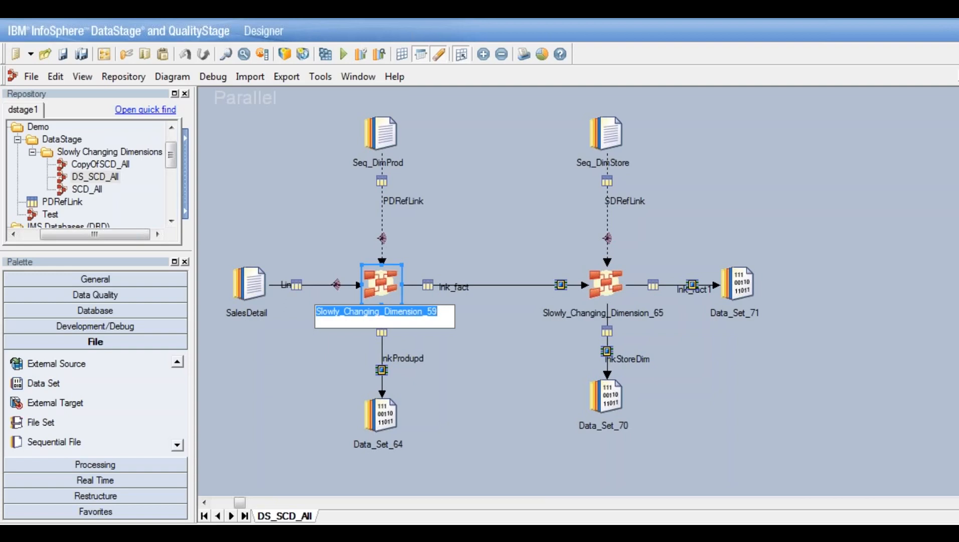
key("Return")
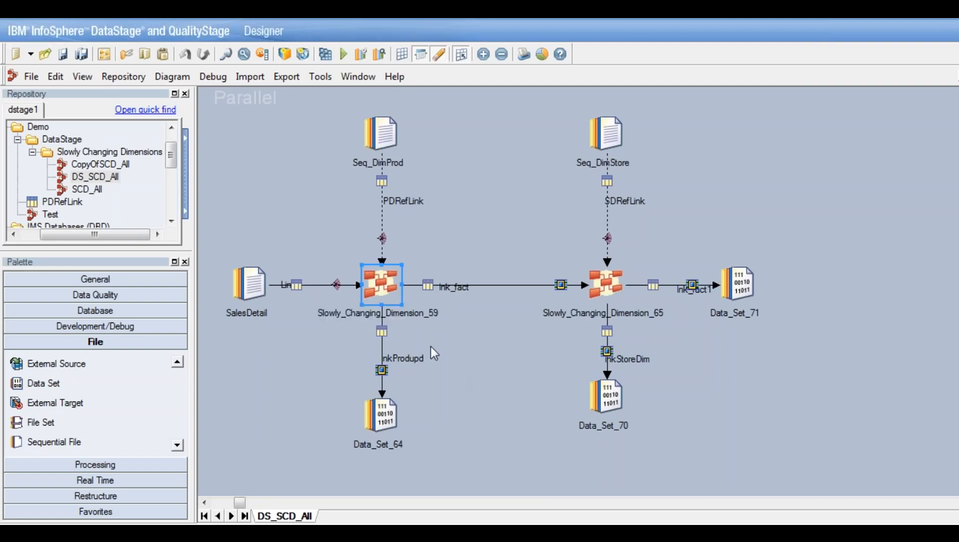
double_click(385, 283)
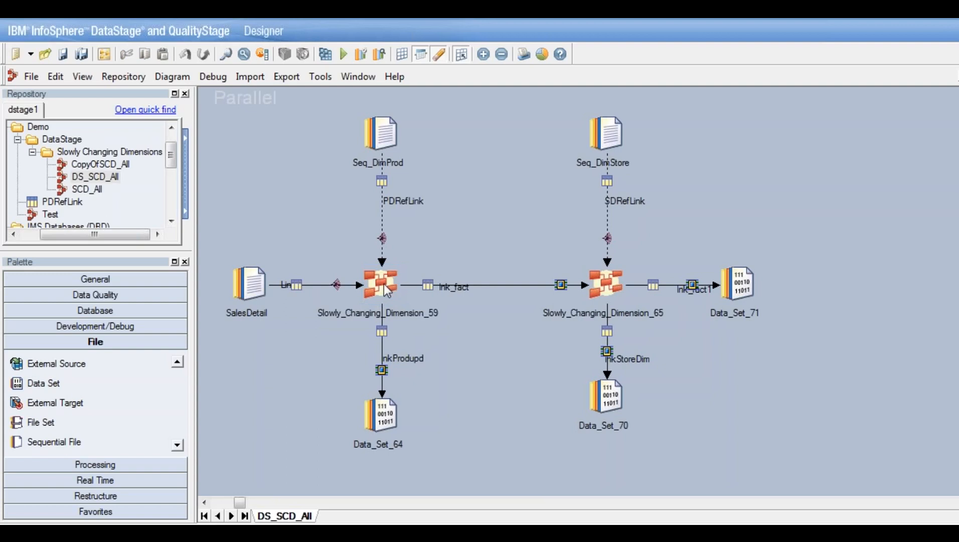
left_click(258, 294)
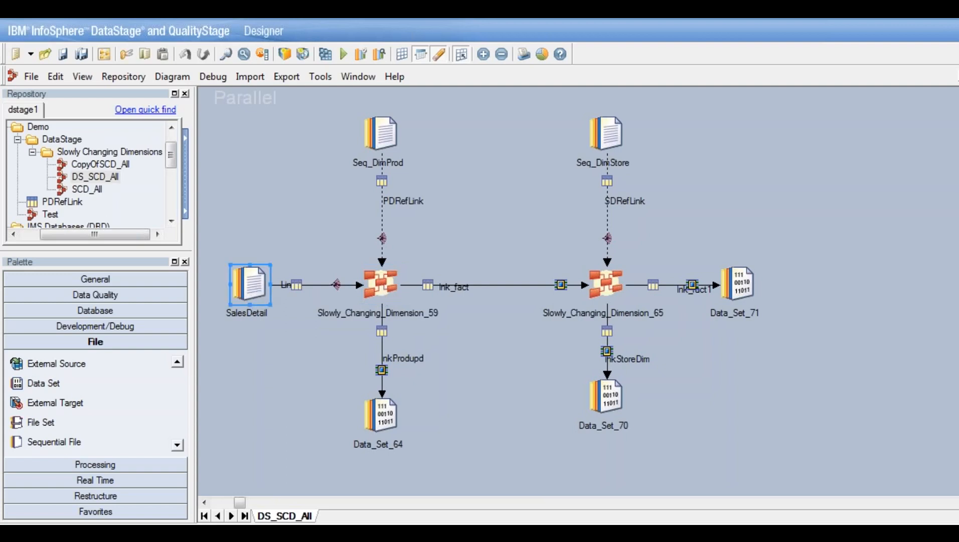
left_click(367, 130)
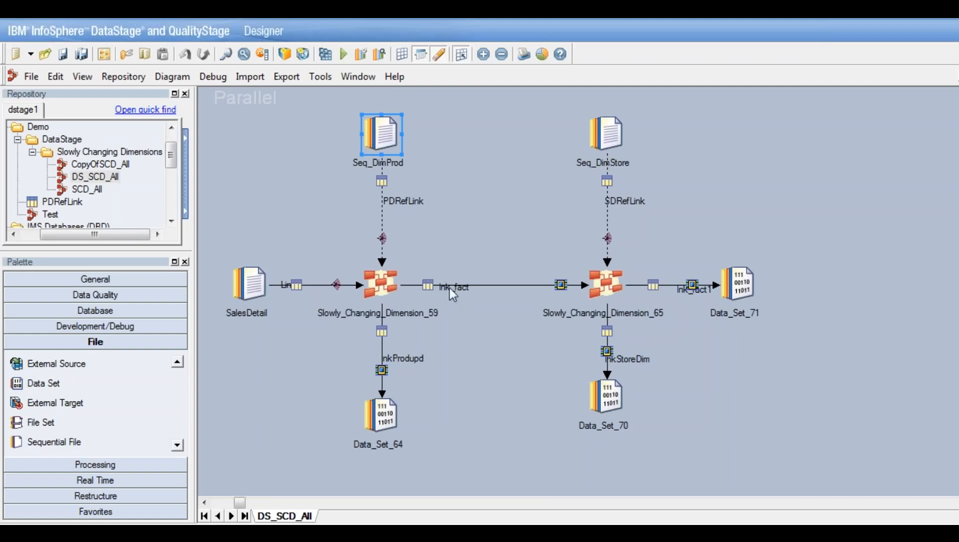
left_click(382, 412)
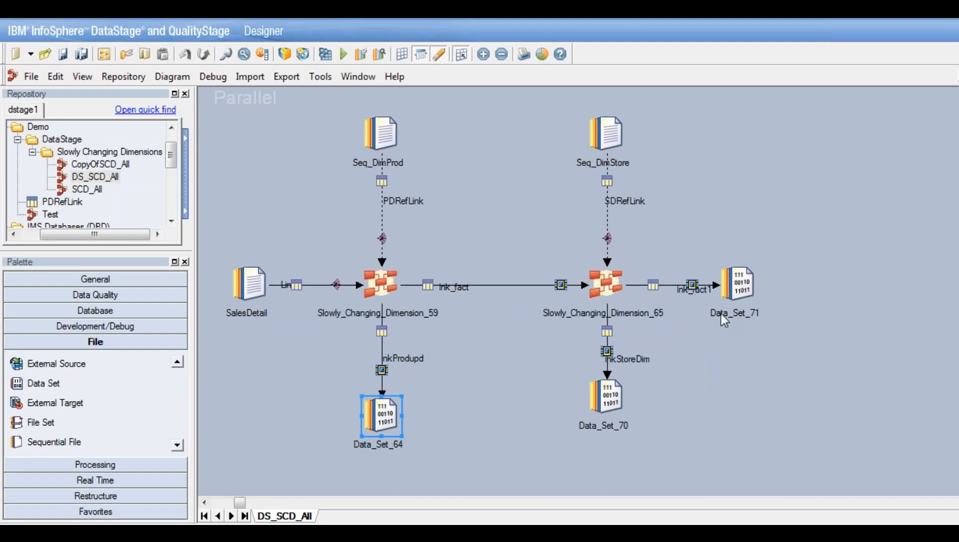
left_click(742, 290)
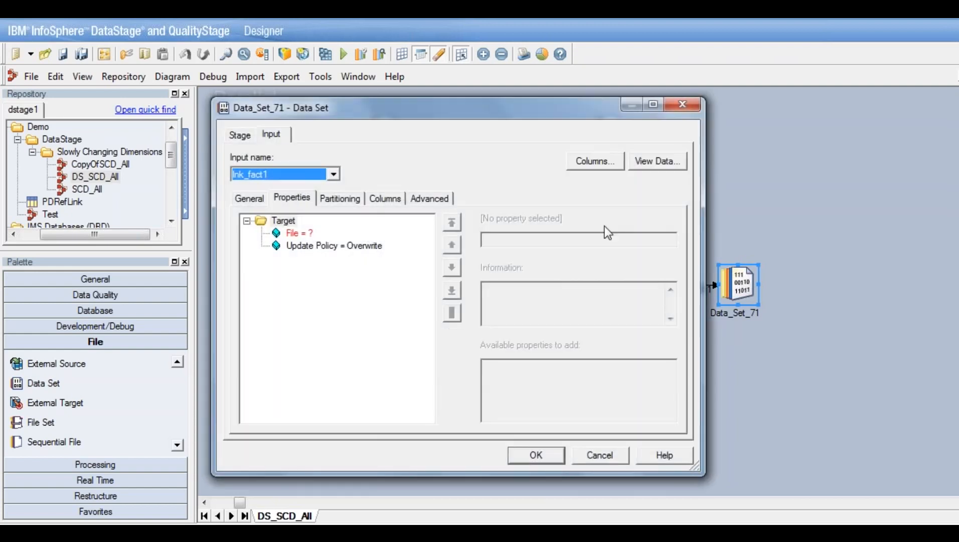
left_click(612, 453)
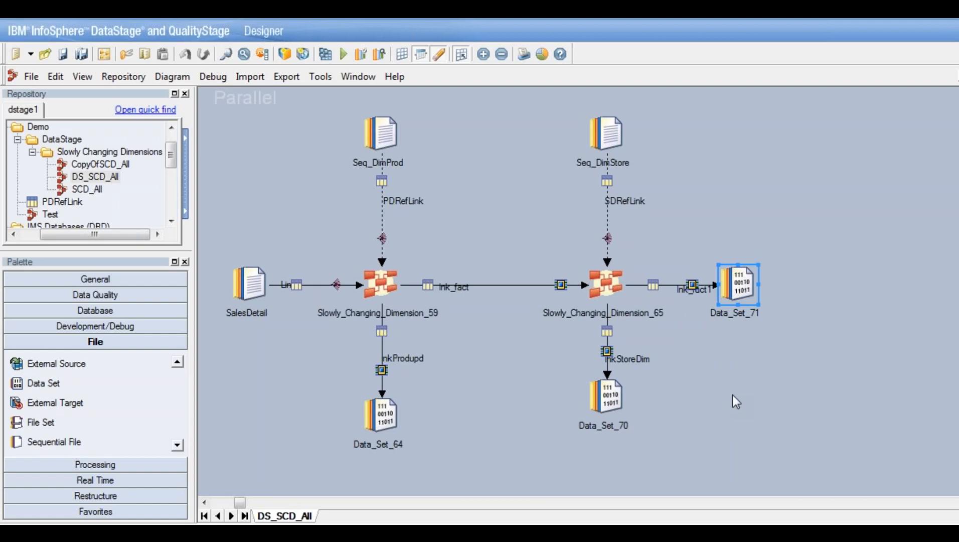
left_click(382, 287)
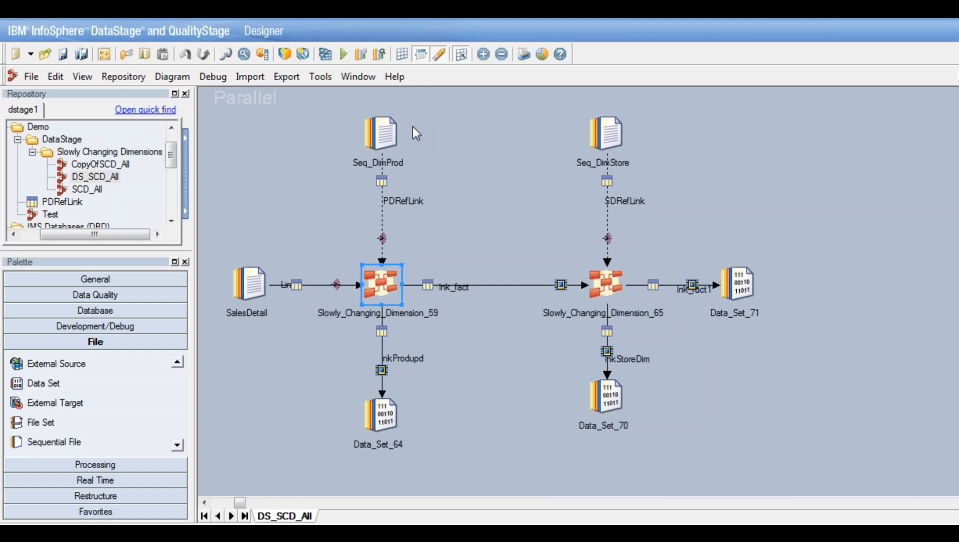
left_click(257, 291)
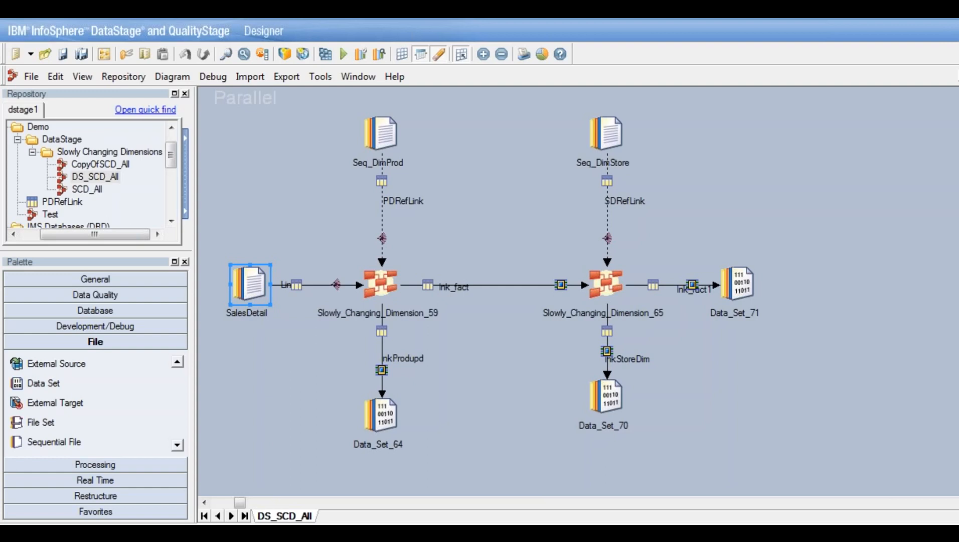
left_click(741, 287)
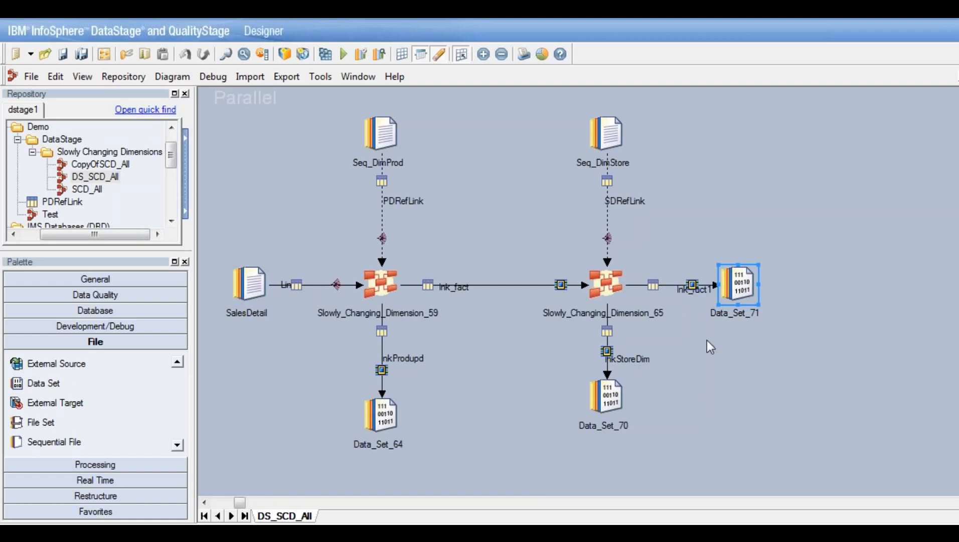
- Set the target file of the Data Set stage fed by lnk_fact1 to /tmp/Ds_Fact.ds and accept its properties
double_click(738, 285)
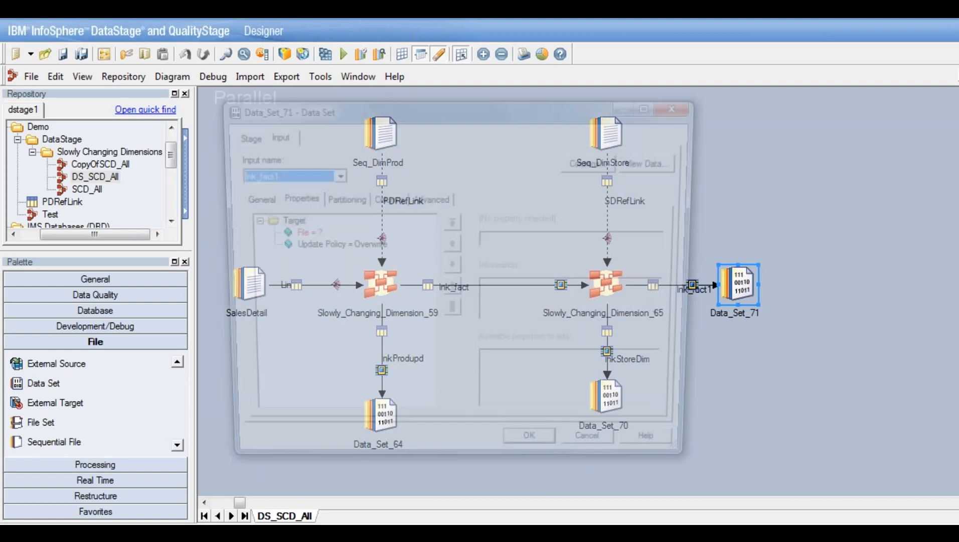
left_click(309, 239)
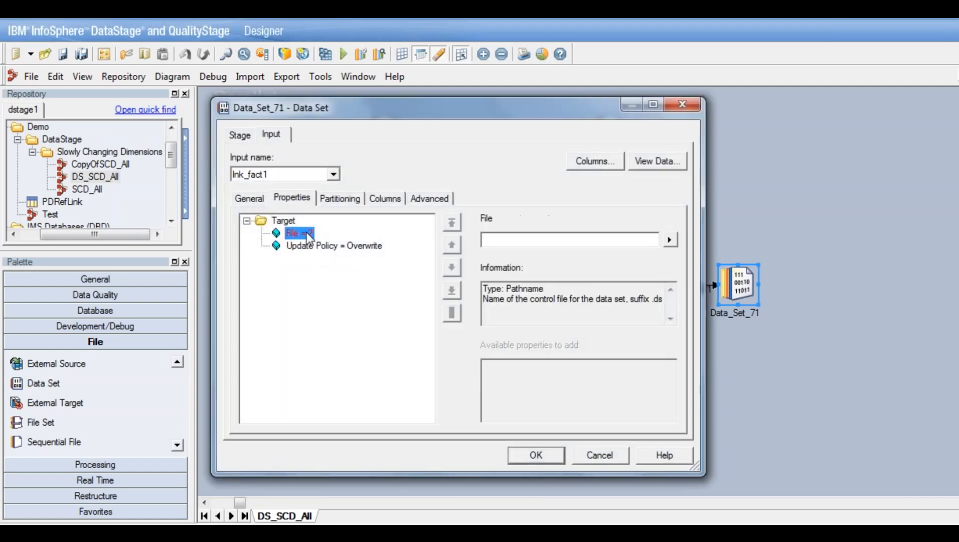
left_click(503, 239)
left_click(506, 239)
type("/tmp/")
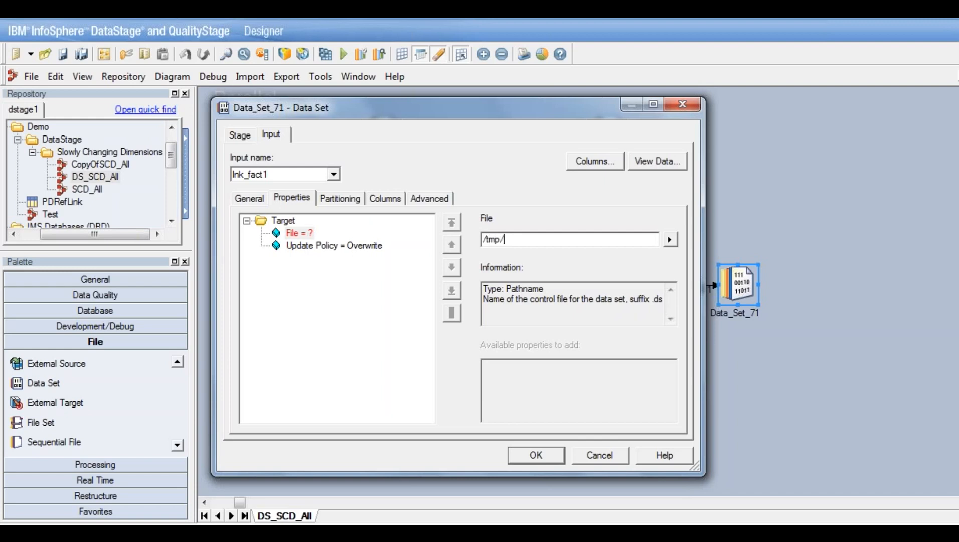
type("Ds_Fact.ds")
left_click(544, 457)
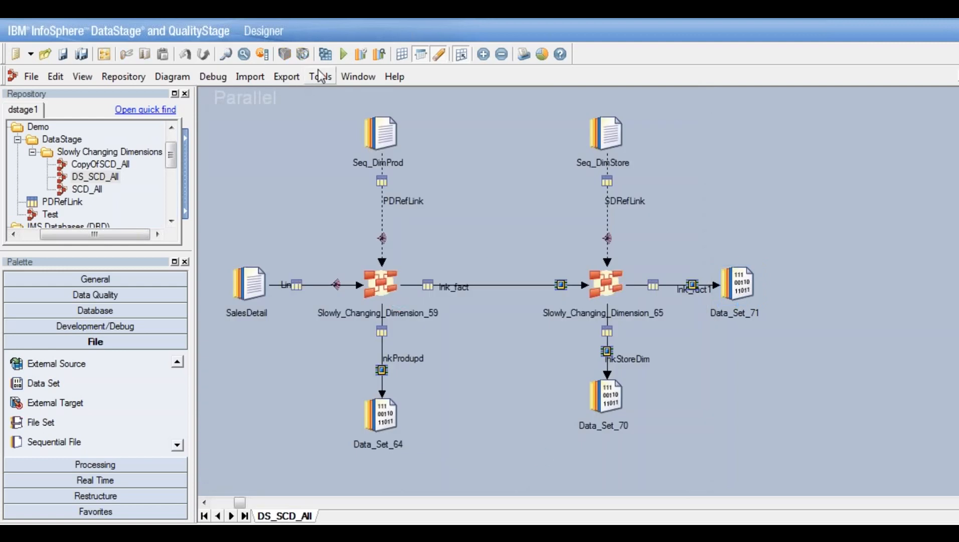
- Try to compile the DS_SCD_All job, saving its changes first, and dismiss the compilation status
left_click(320, 54)
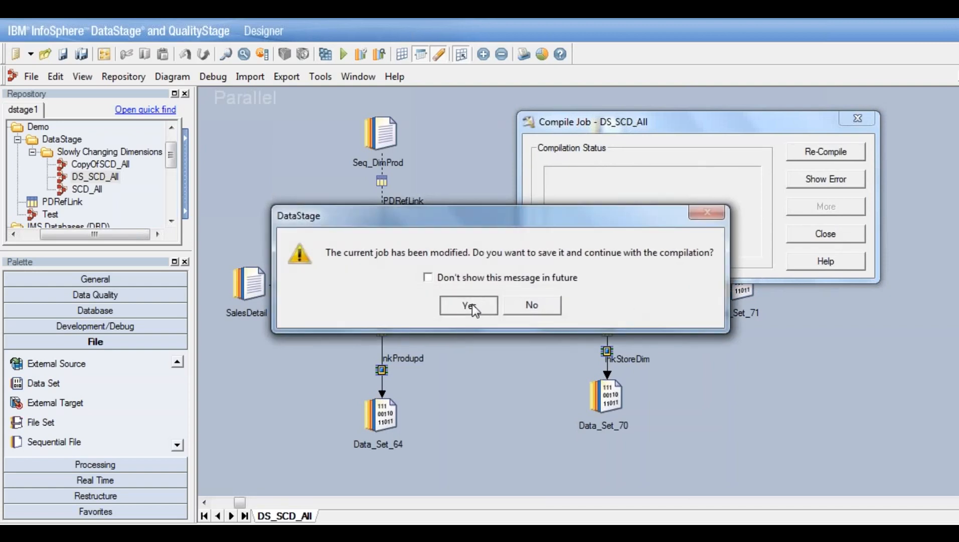
left_click(472, 304)
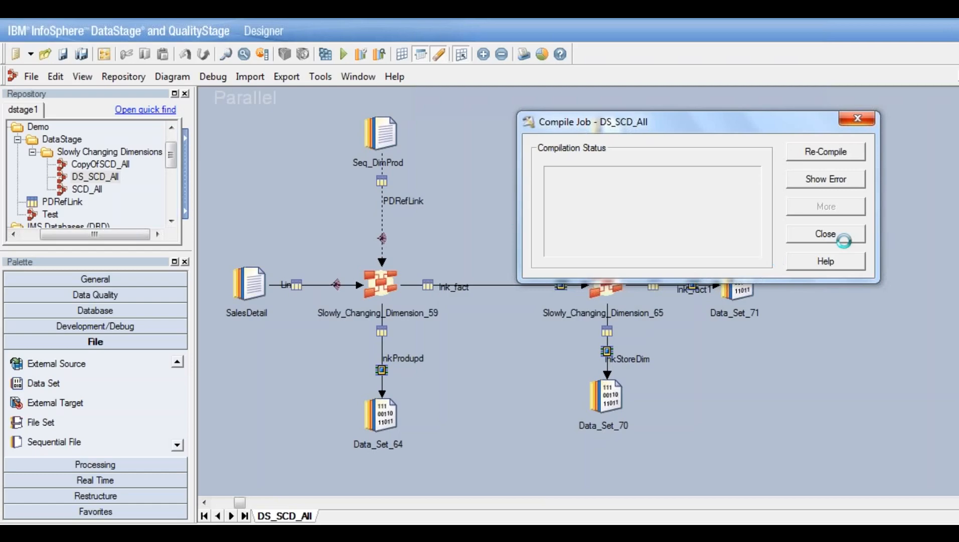
left_click(837, 235)
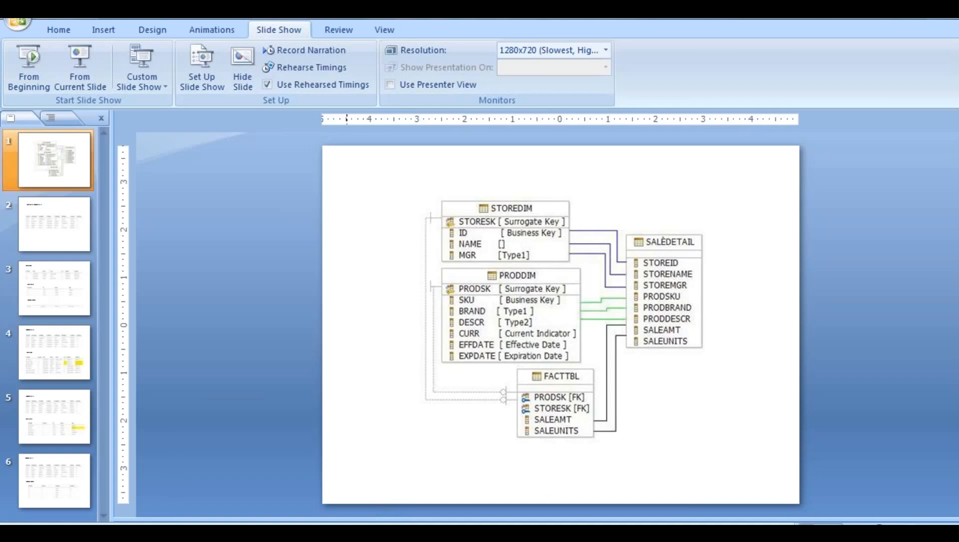
left_click(346, 532)
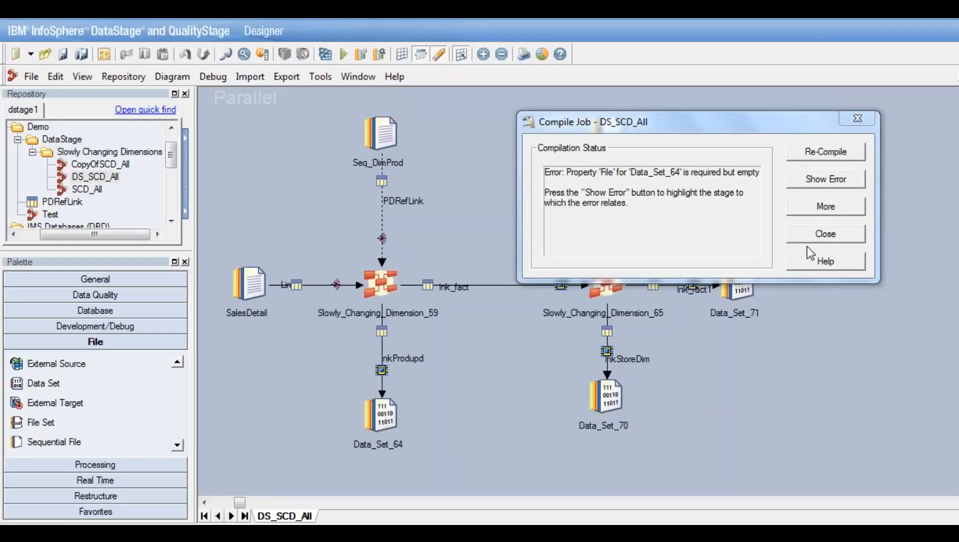
left_click(826, 234)
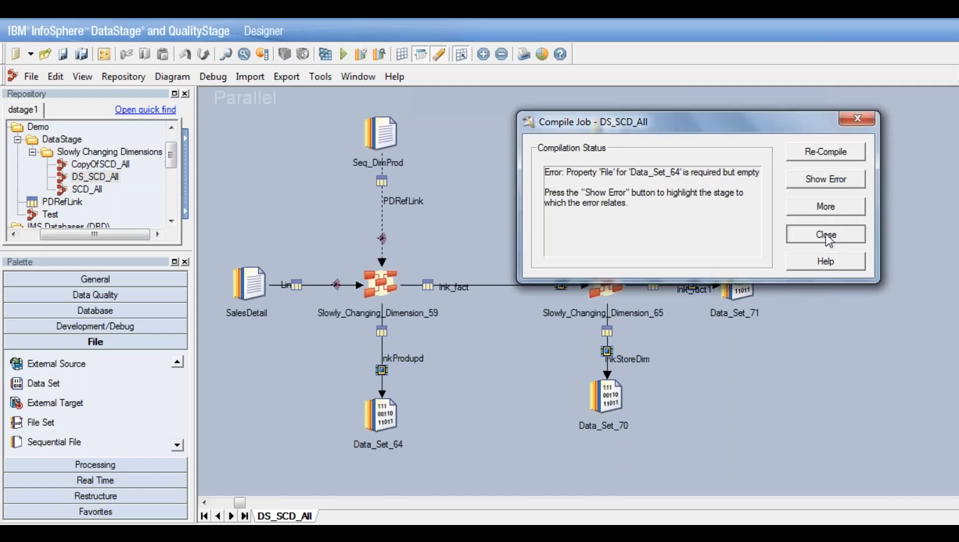
- Set the target file of the Data Set stage fed by lnkProdupd to /tmp/Ds_Prod_upd.ds and accept its properties
left_click(392, 409)
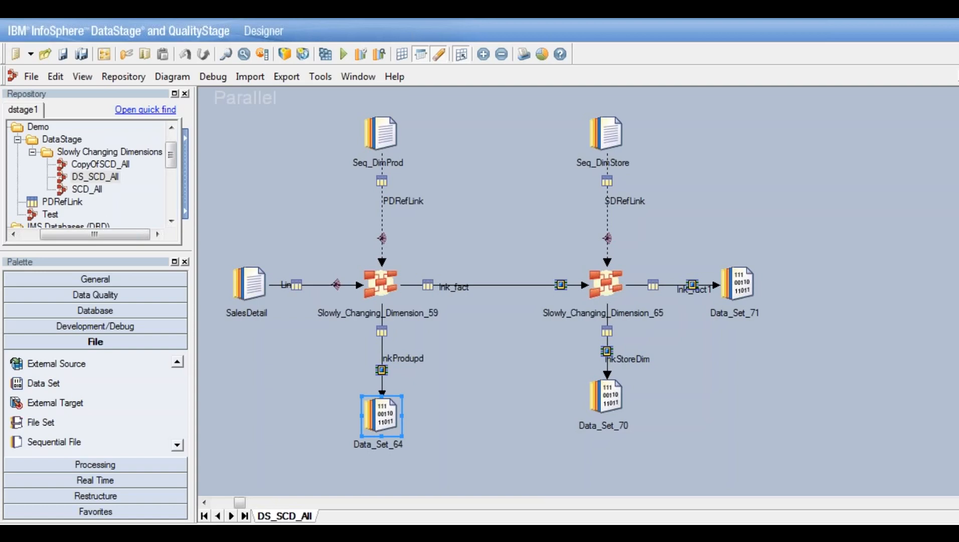
double_click(382, 415)
left_click(296, 233)
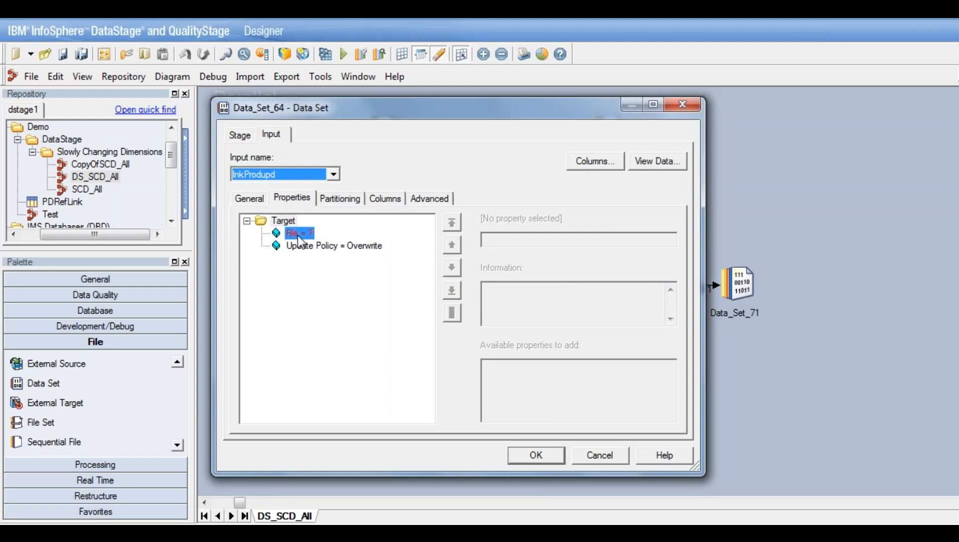
left_click(538, 240)
type("/tmp/Ds_Prod_upd.ds")
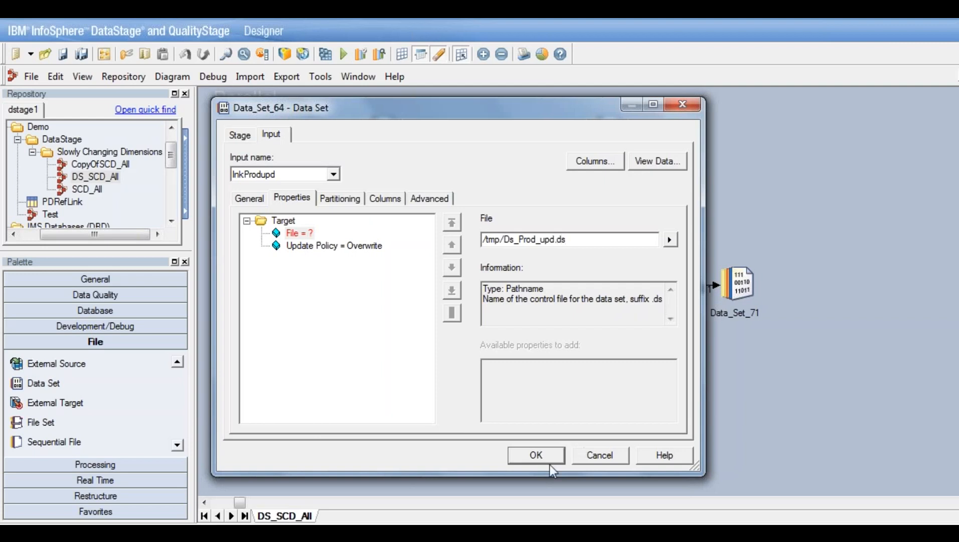
left_click(542, 456)
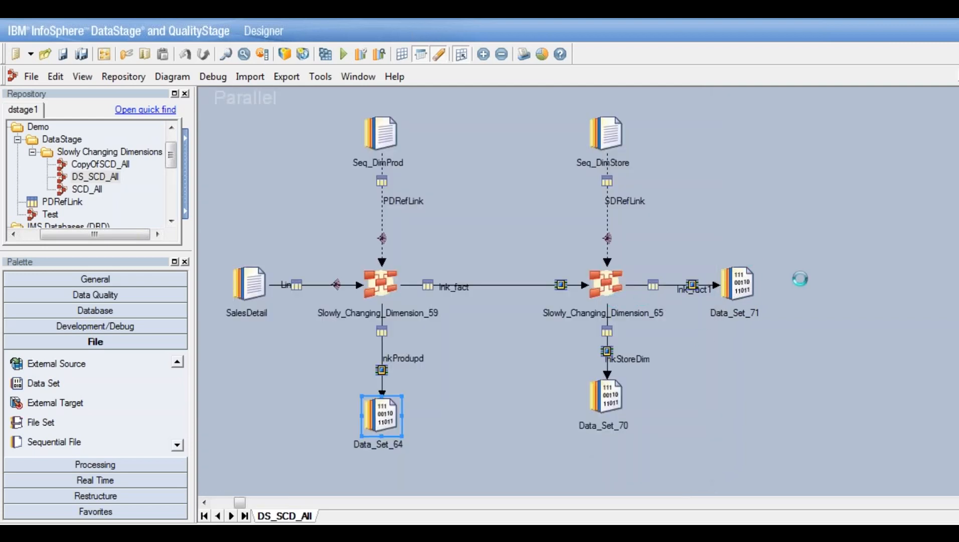
left_click(738, 290)
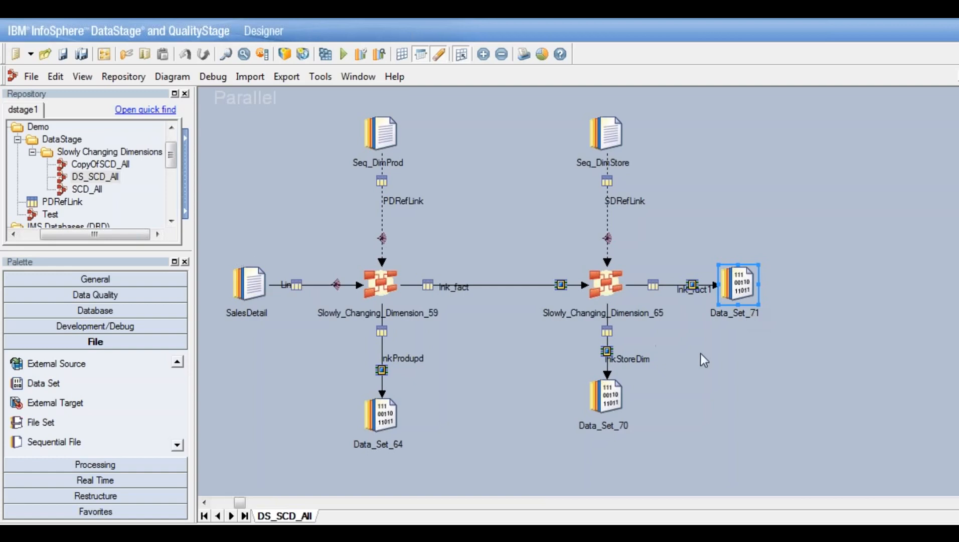
left_click(251, 290)
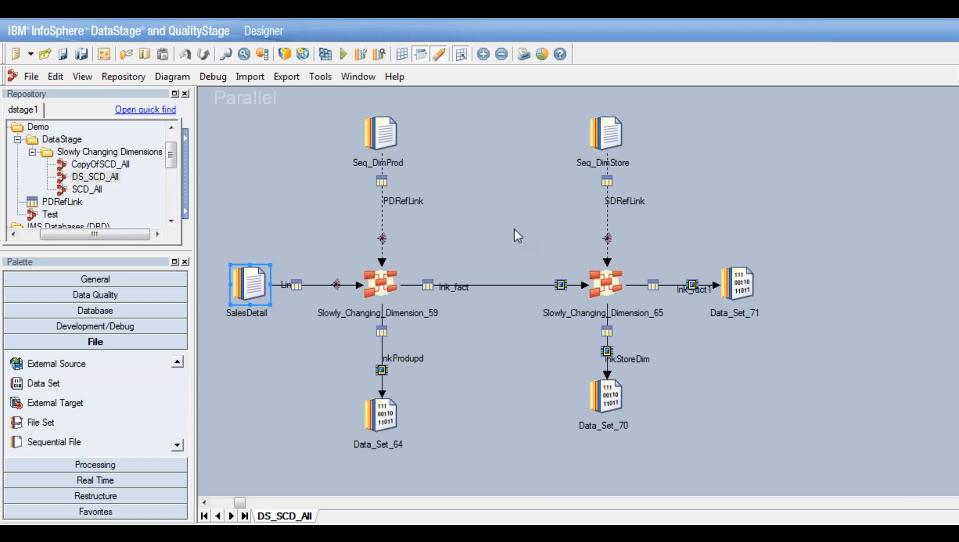
left_click(503, 244)
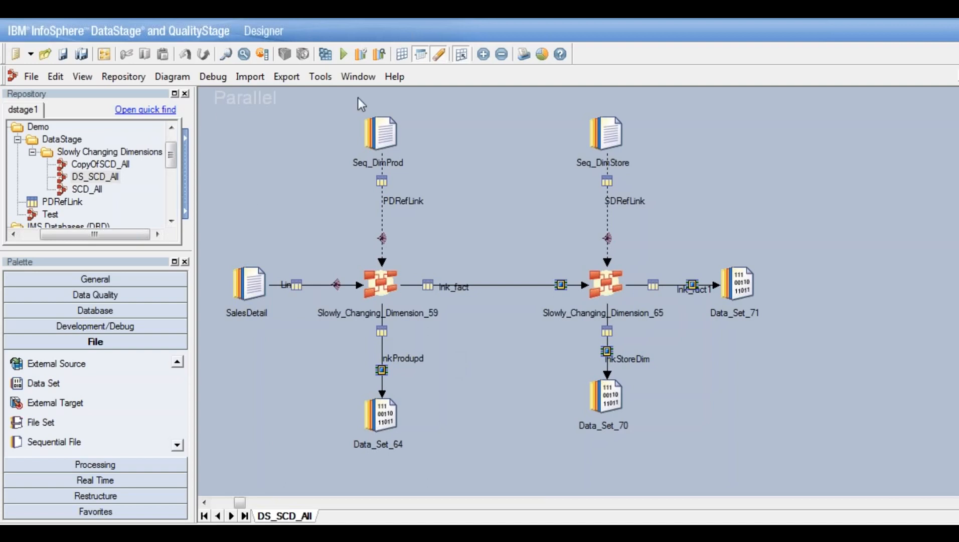
- Save the modified DS_SCD_All job and compile it with all three target data sets configured
left_click(324, 54)
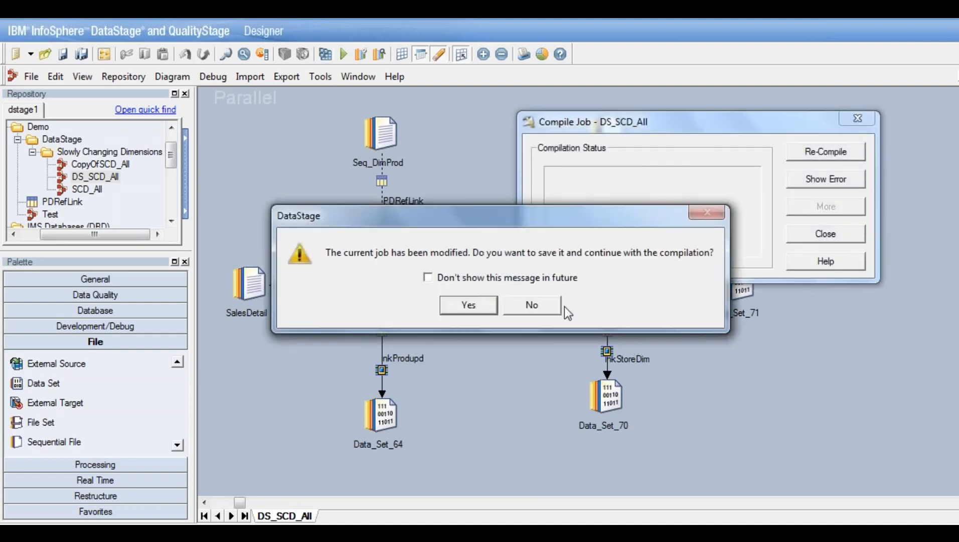
left_click(482, 310)
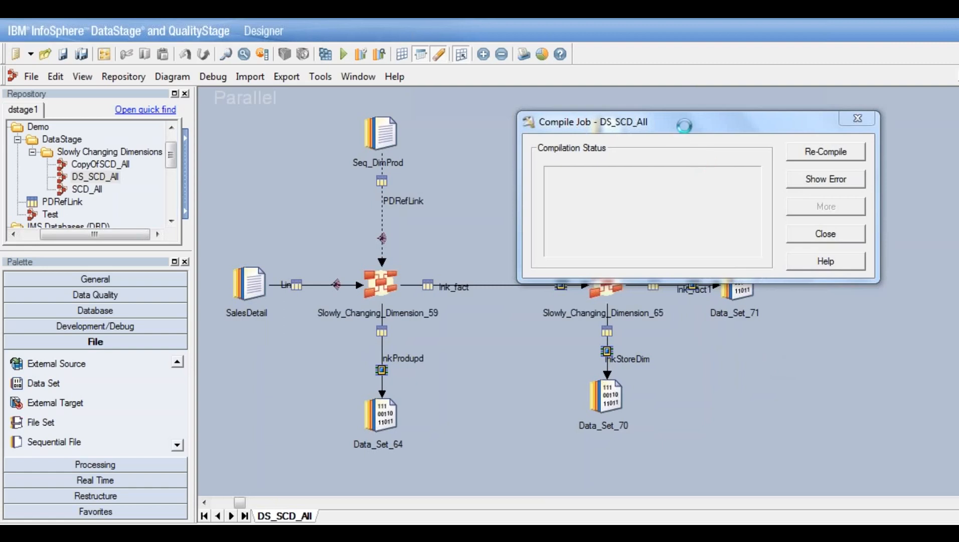
left_click_drag(686, 122, 601, 128)
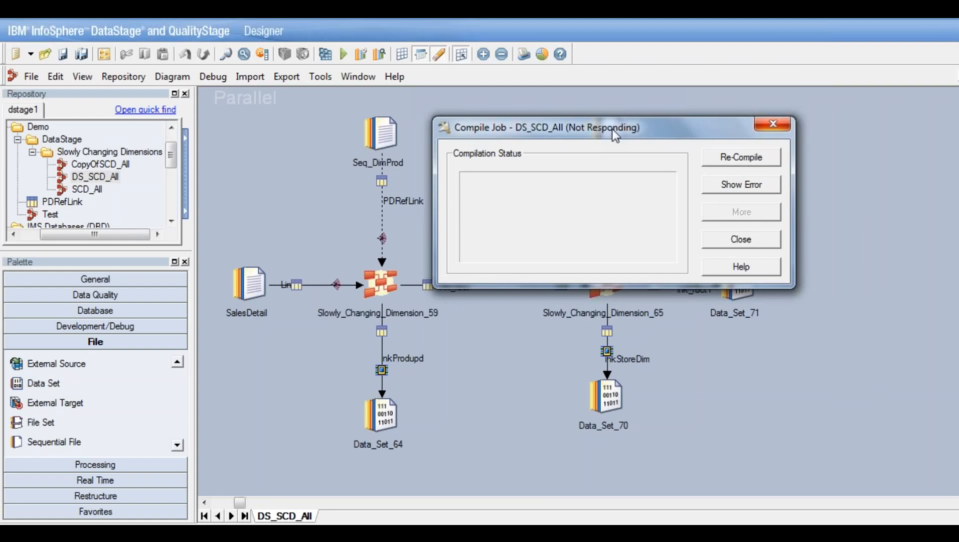
left_click_drag(612, 128, 603, 156)
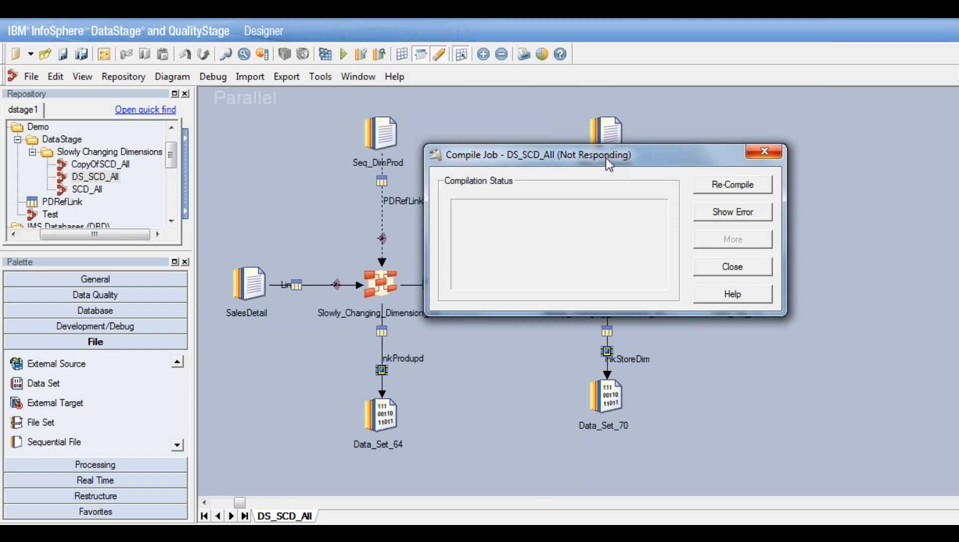
left_click_drag(606, 158, 614, 164)
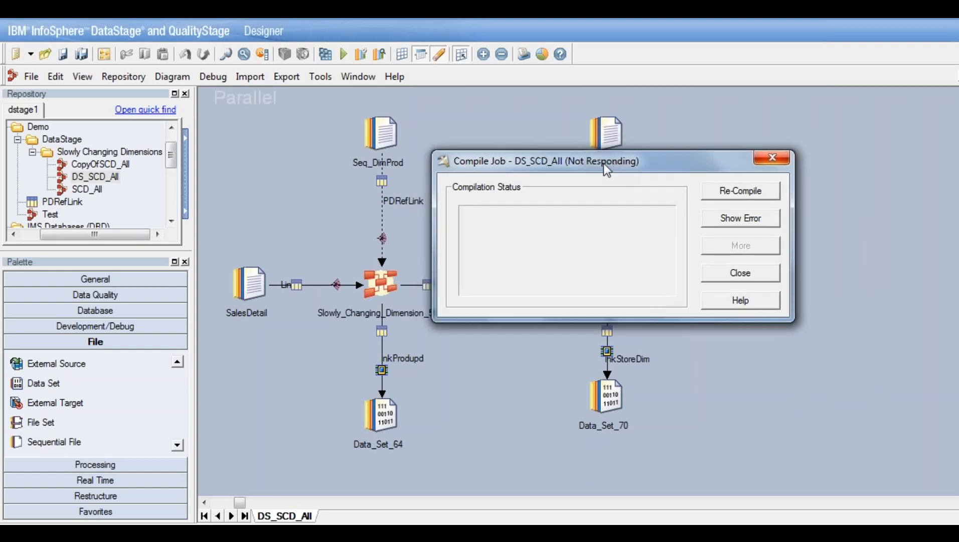
left_click_drag(601, 160, 596, 179)
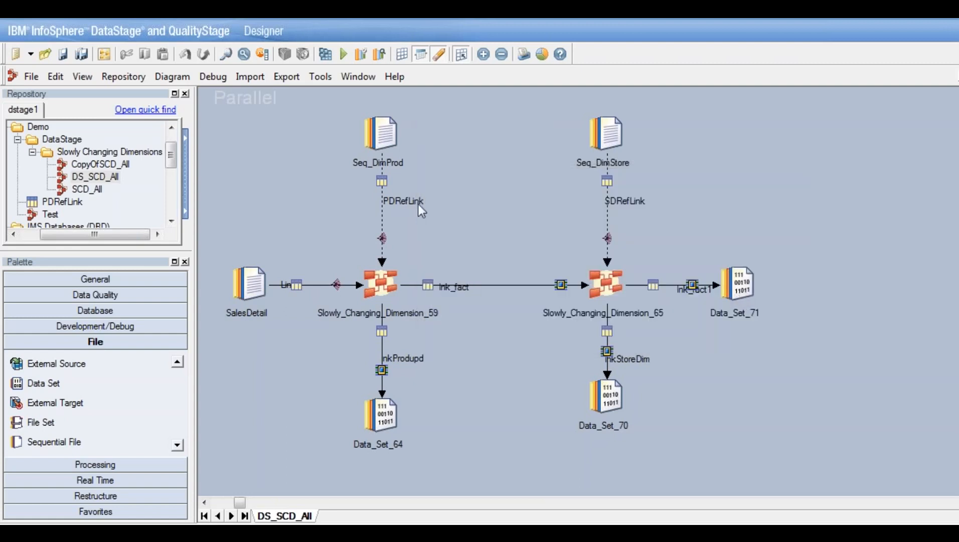
left_click(344, 54)
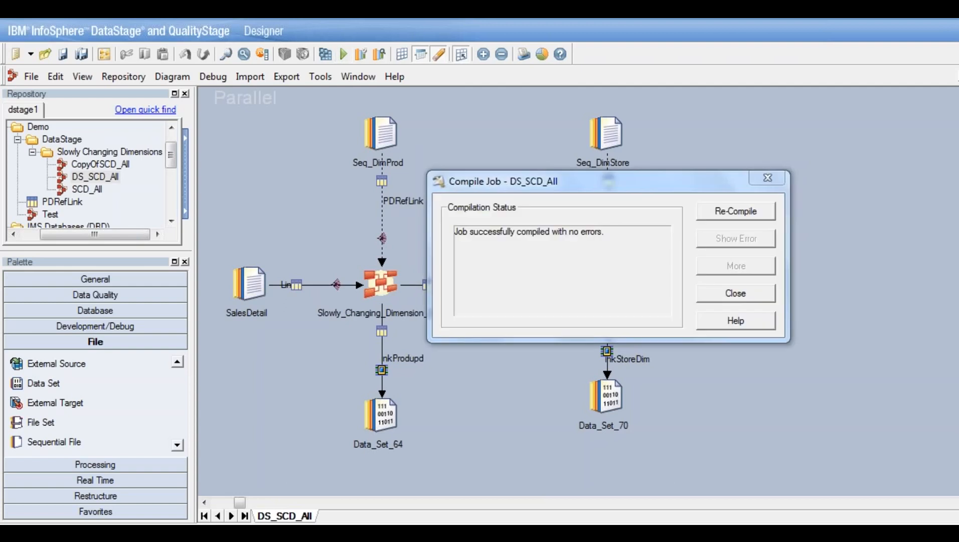
- Run the compiled DS_SCD_All job with its current run options and dismiss the compilation status
left_click(230, 332)
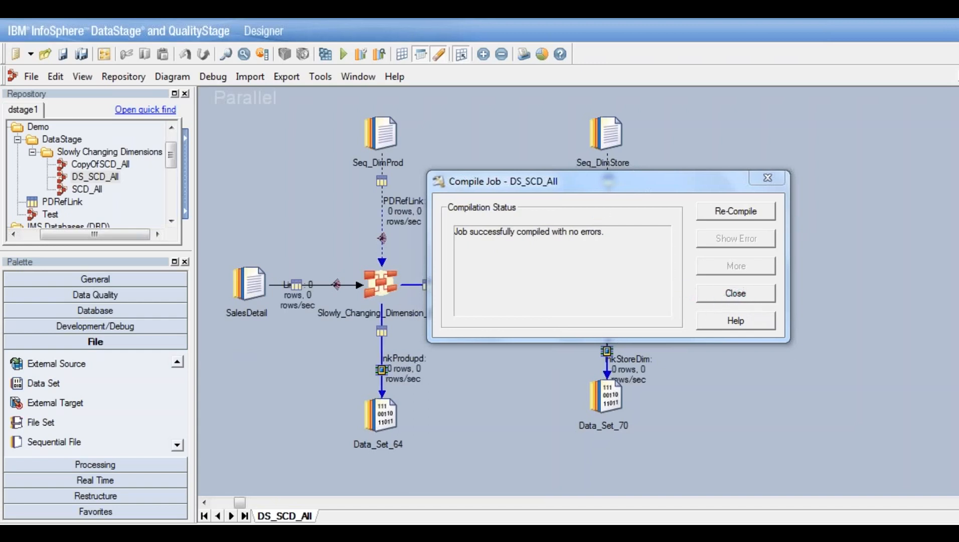
left_click(735, 293)
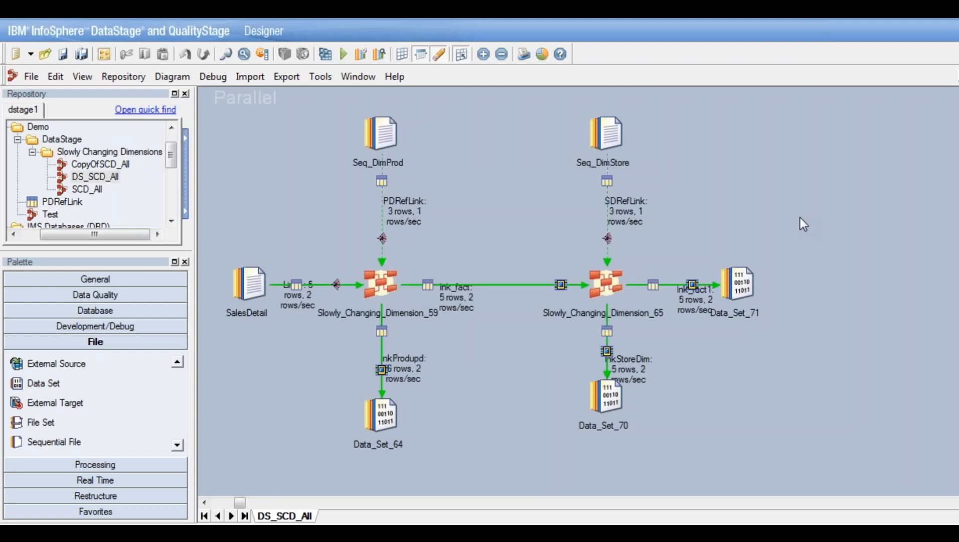
- Examine the row counts on the job's links, moving the PDRefLink, Link1 and lnkProdupd labels where they are hard to read
left_click(635, 366)
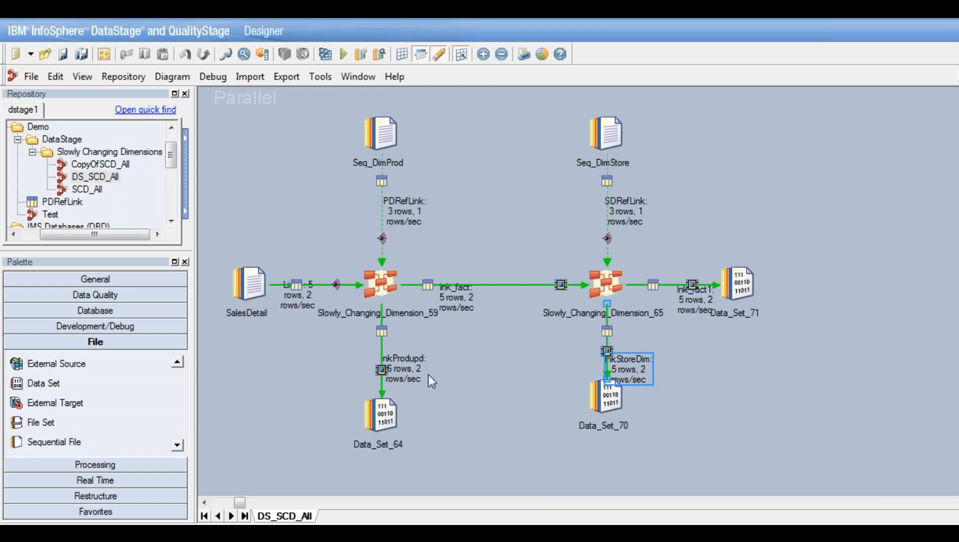
left_click(406, 363)
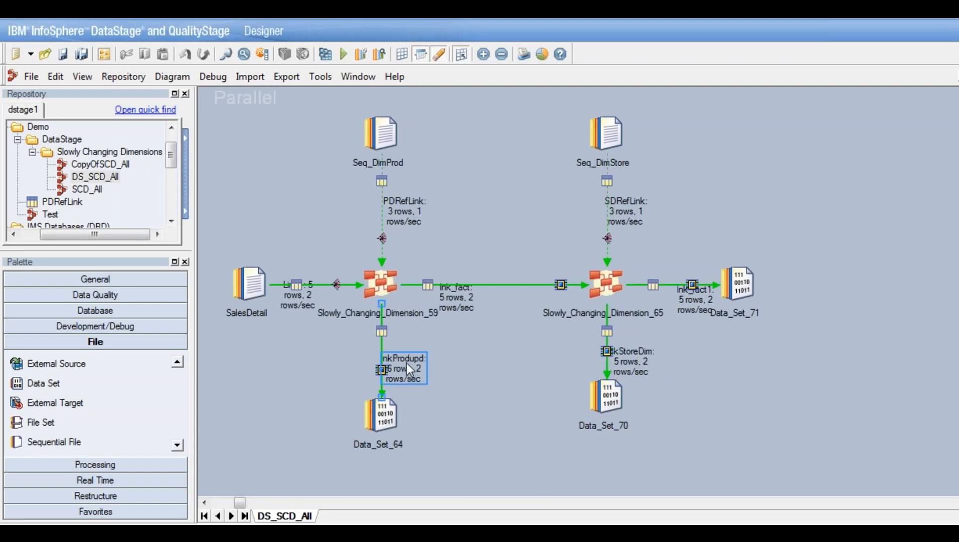
left_click_drag(423, 362, 423, 362)
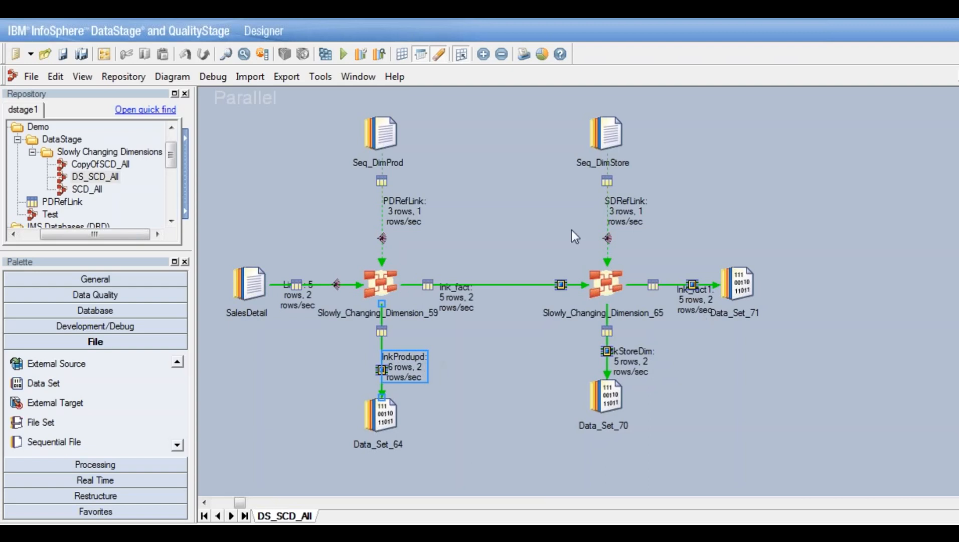
left_click_drag(401, 208, 417, 215)
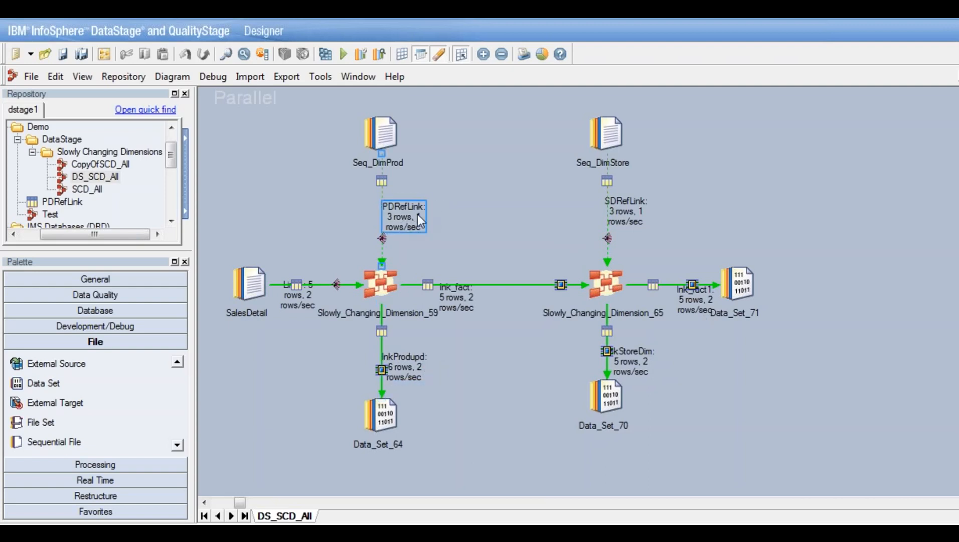
left_click(297, 293)
left_click_drag(301, 298, 296, 311)
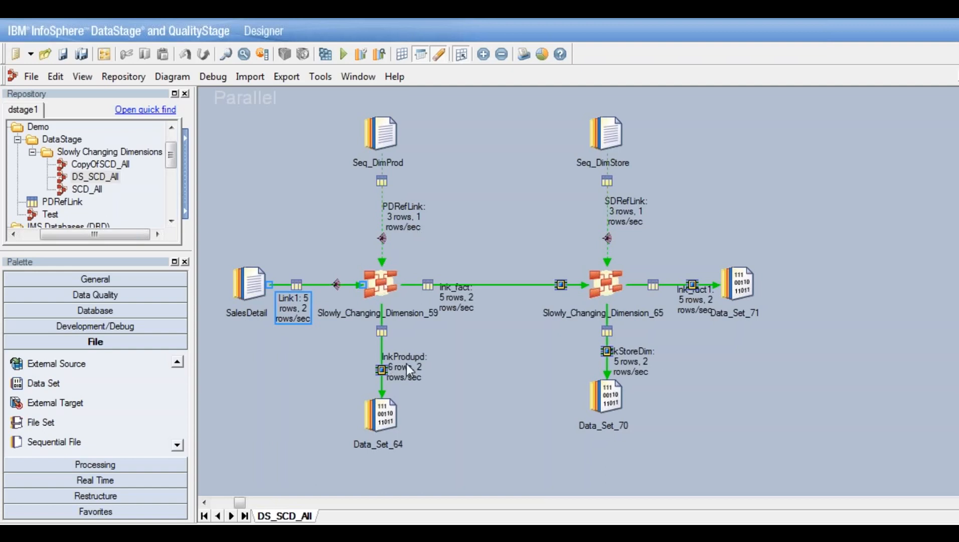
left_click(405, 217)
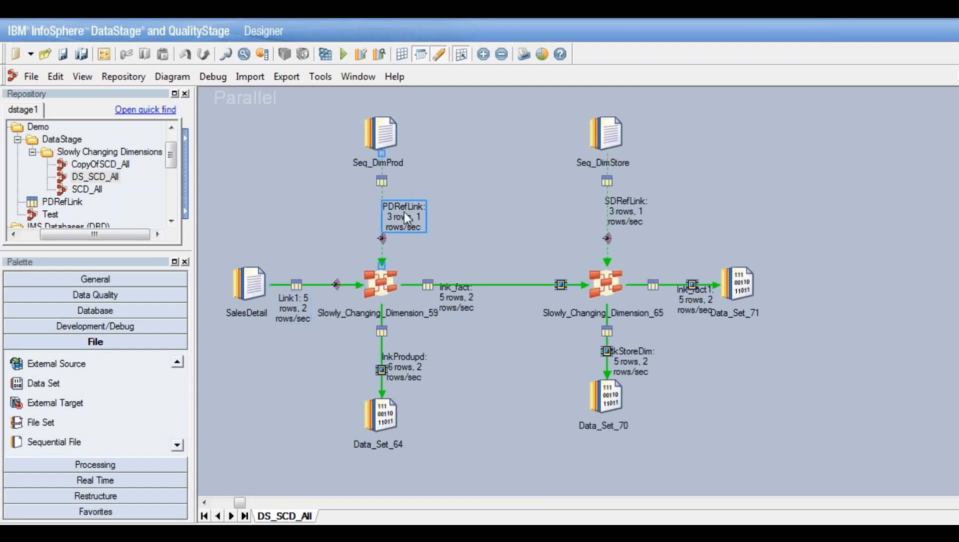
left_click(409, 371)
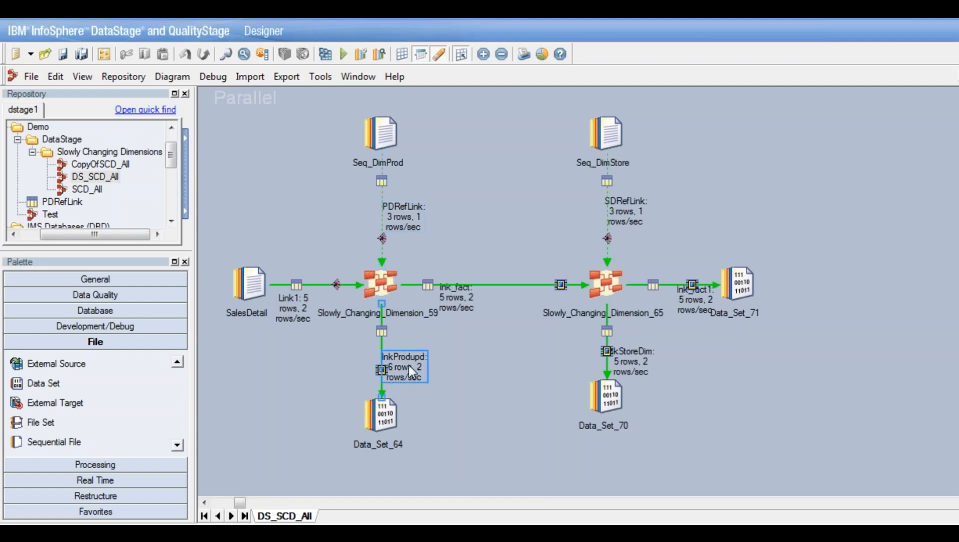
left_click_drag(409, 364, 430, 355)
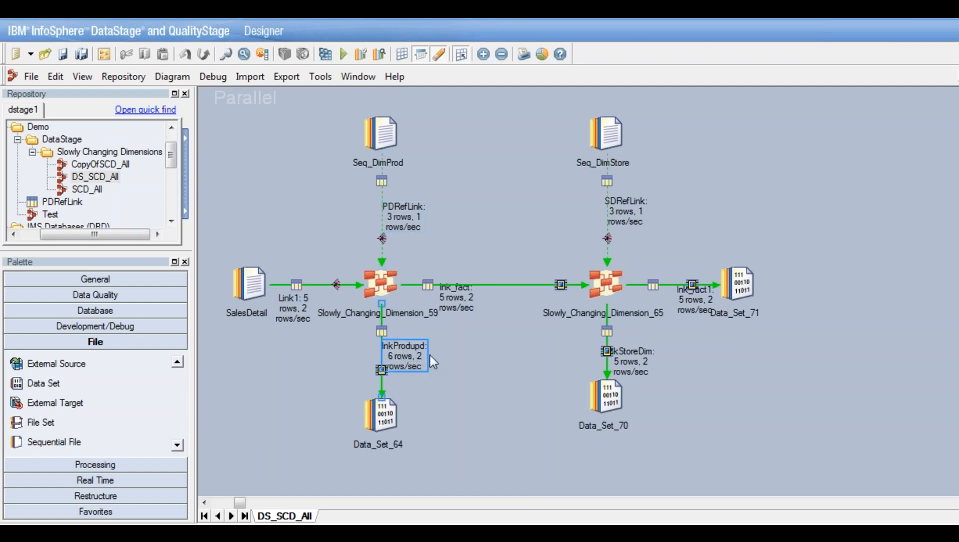
- View the lnkProdupd data of Data_Set_64, narrowing the ProdSK column and widening the SKU column for readability
left_click(382, 423)
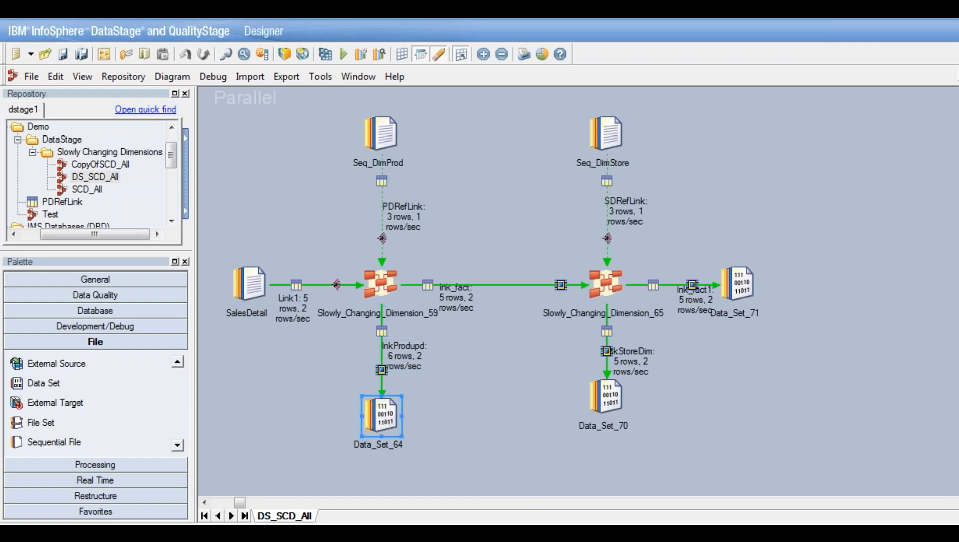
right_click(382, 418)
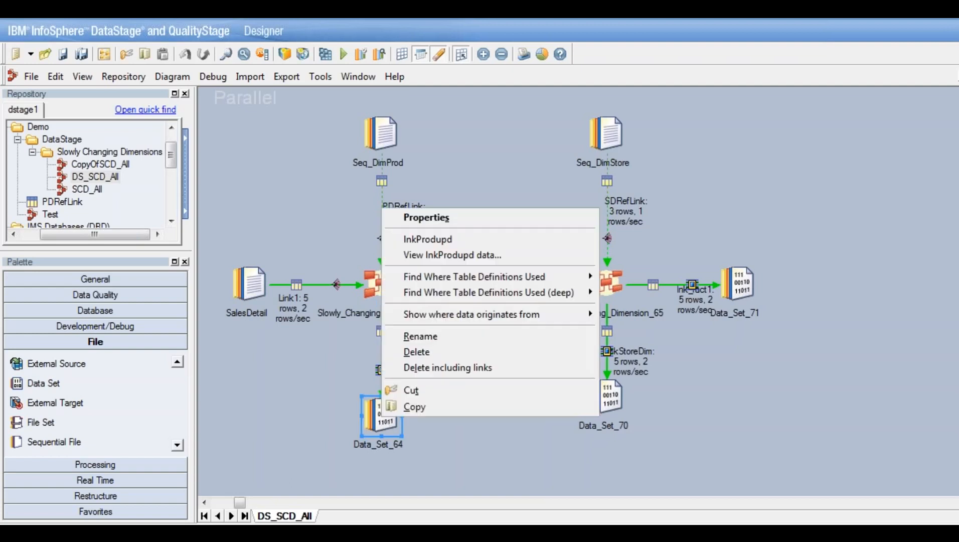
left_click(469, 255)
left_click(647, 235)
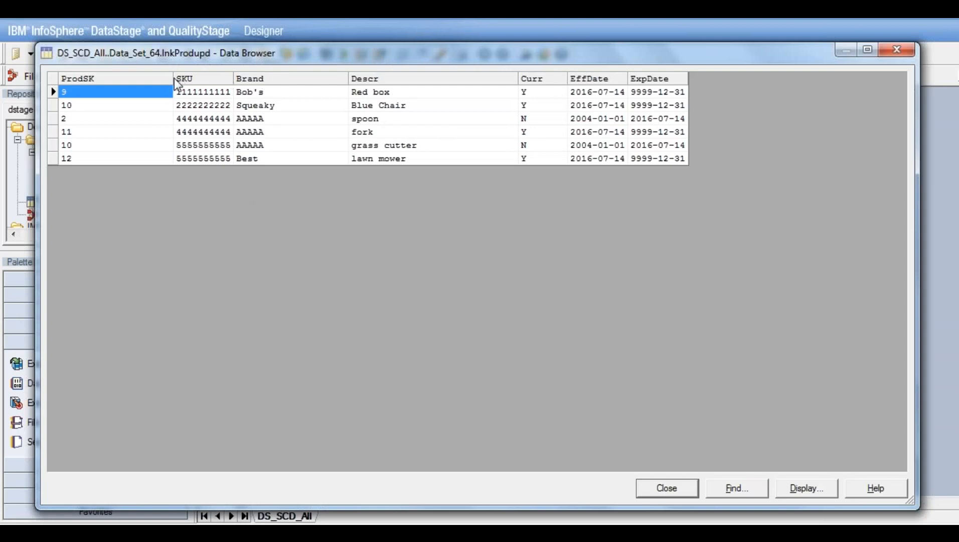
left_click_drag(173, 78, 132, 75)
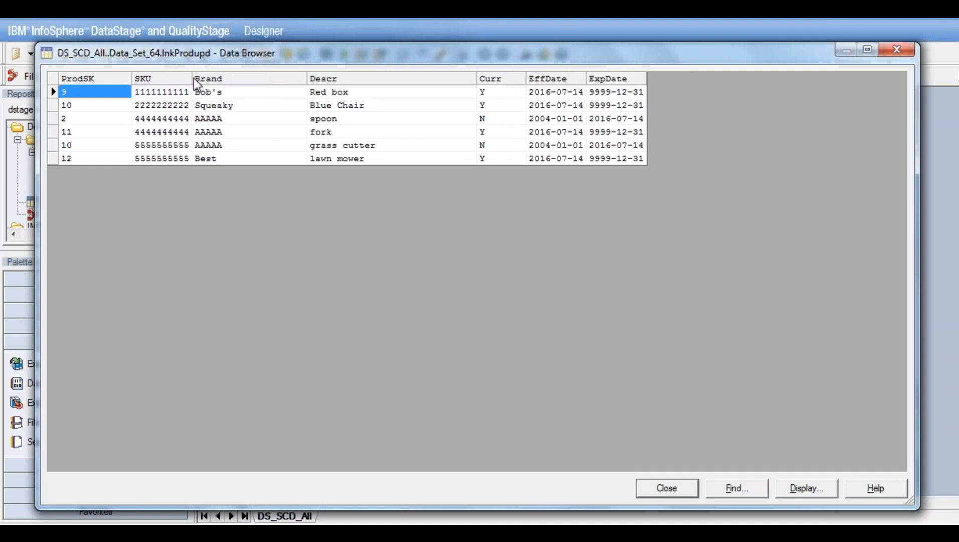
left_click_drag(192, 79, 240, 79)
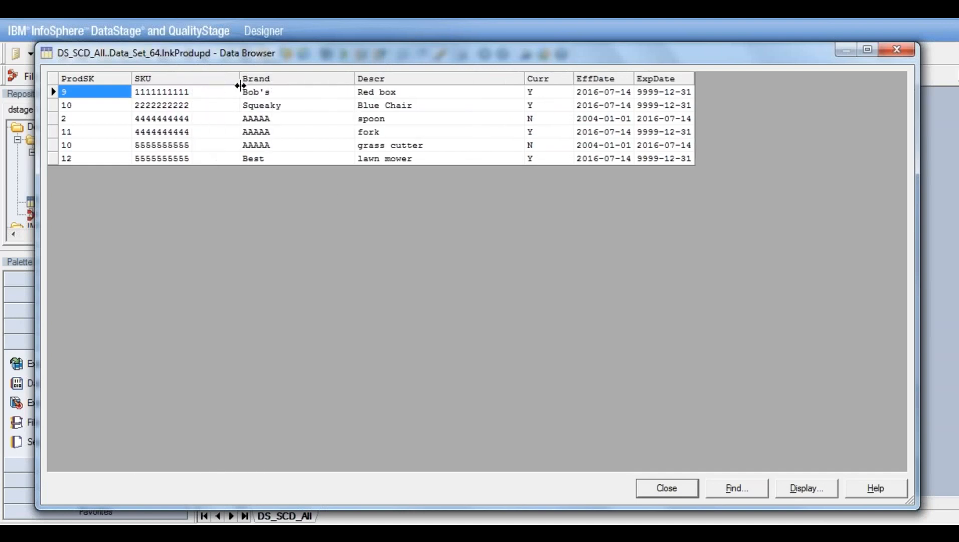
left_click(158, 91)
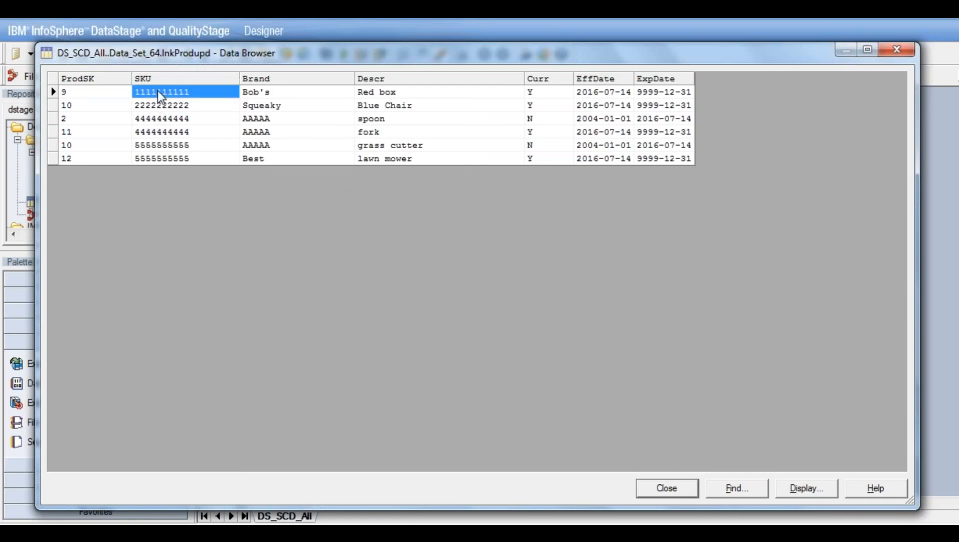
left_click(544, 94)
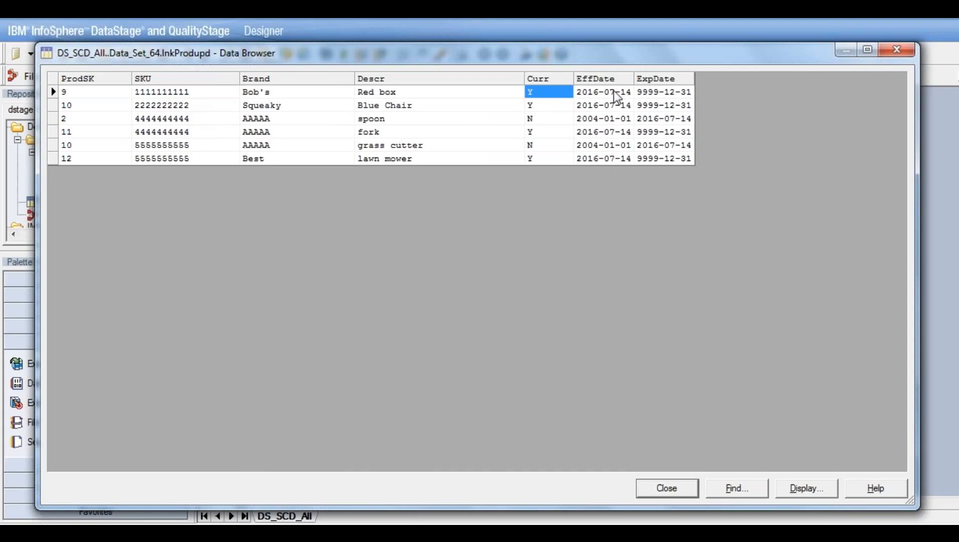
key("Right")
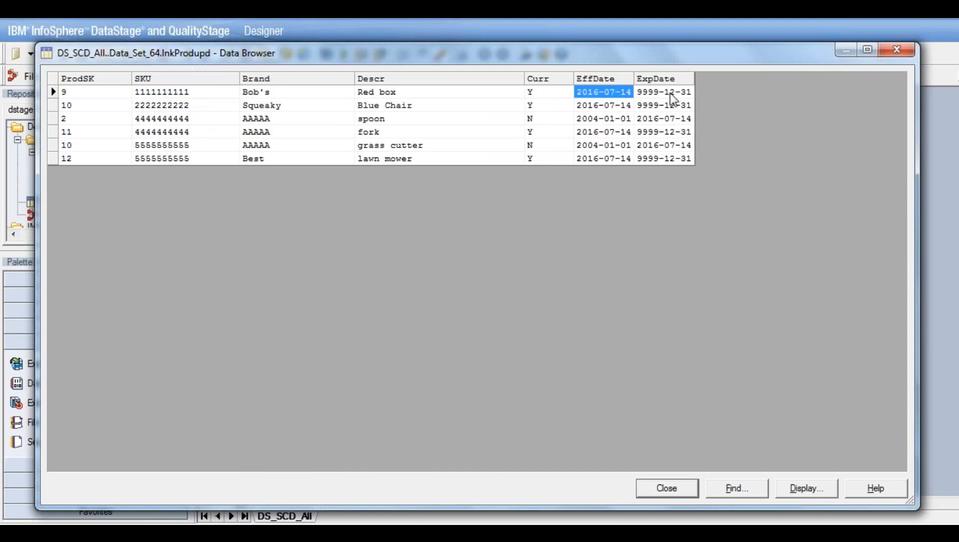
key("Right")
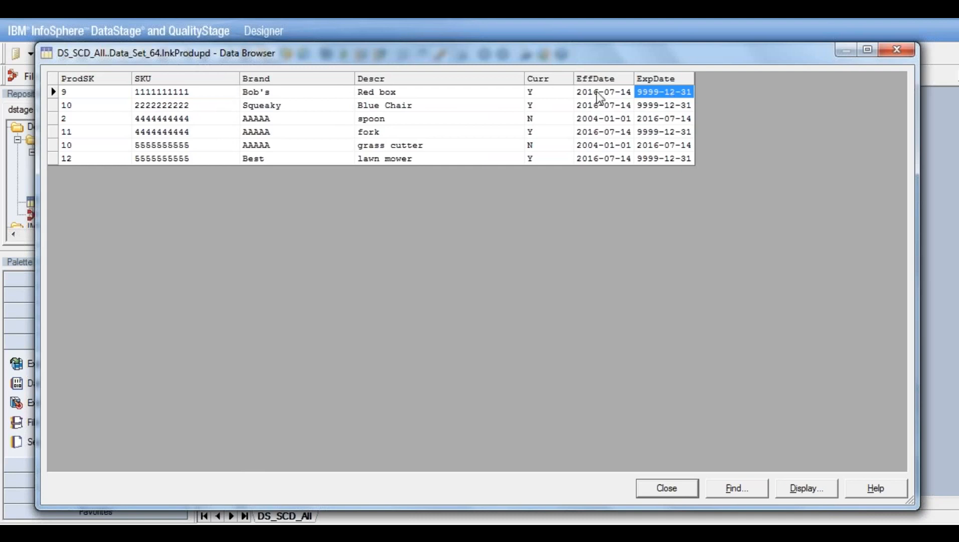
left_click(197, 106)
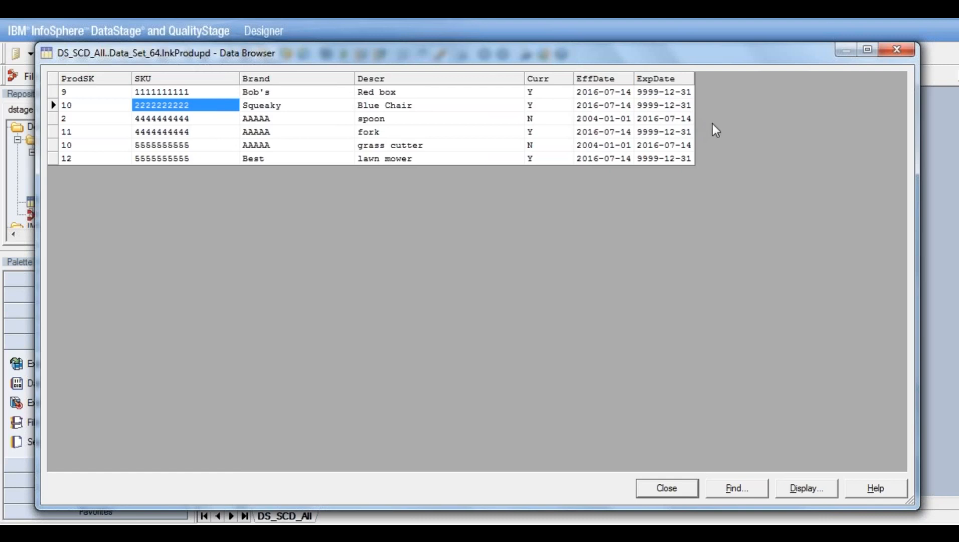
left_click(163, 120)
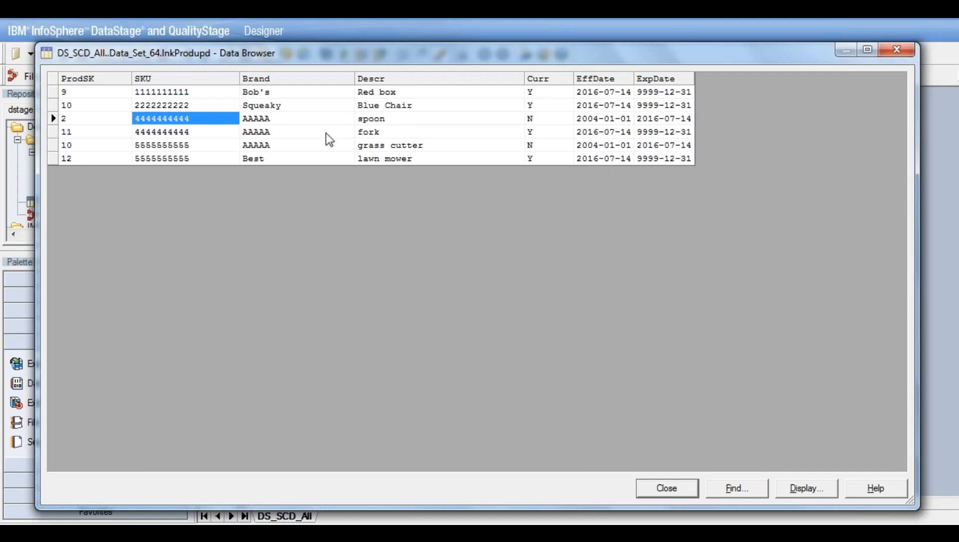
left_click(539, 120)
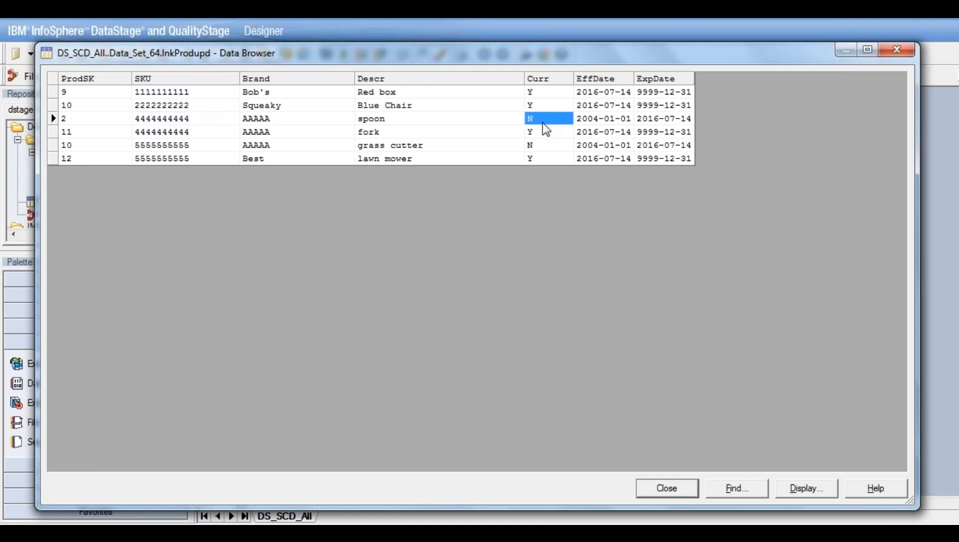
left_click(606, 120)
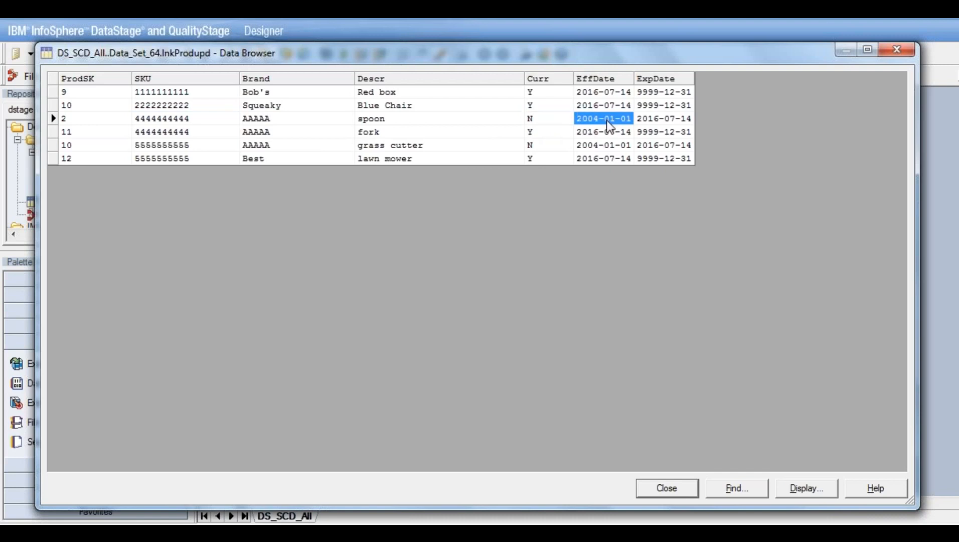
left_click(675, 124)
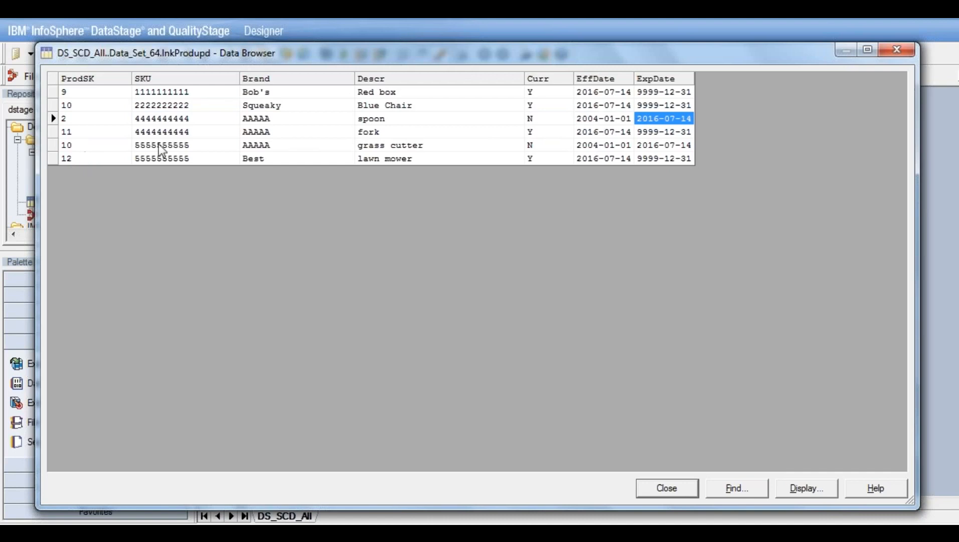
left_click(79, 130)
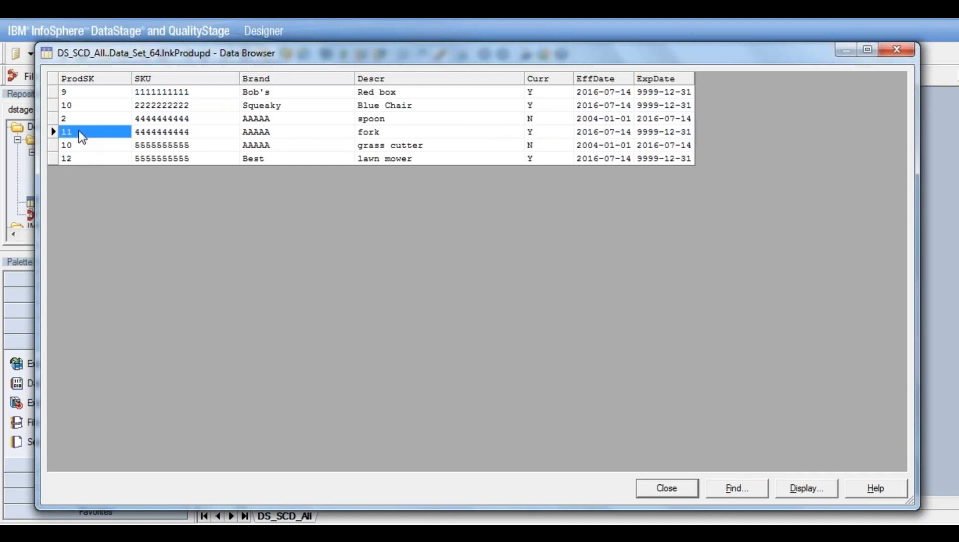
left_click(384, 133)
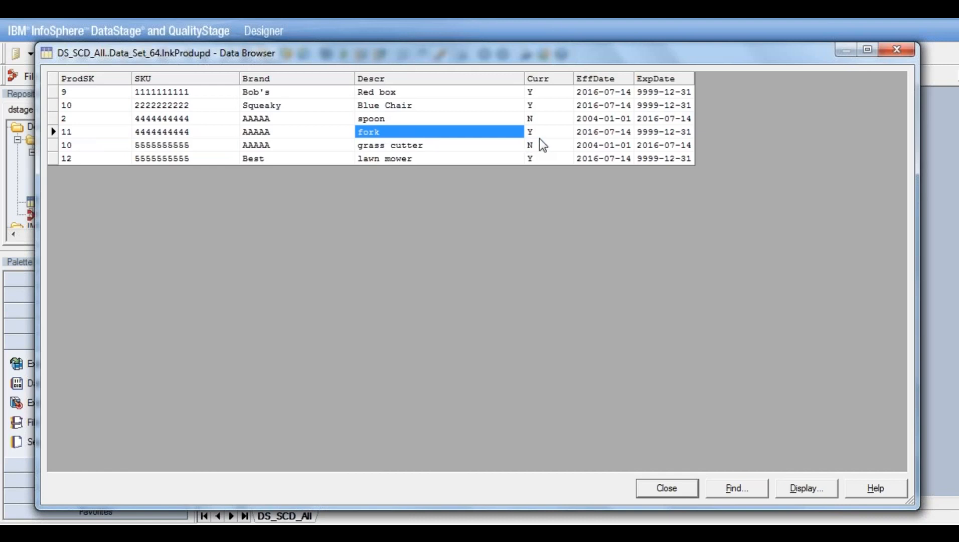
left_click(600, 132)
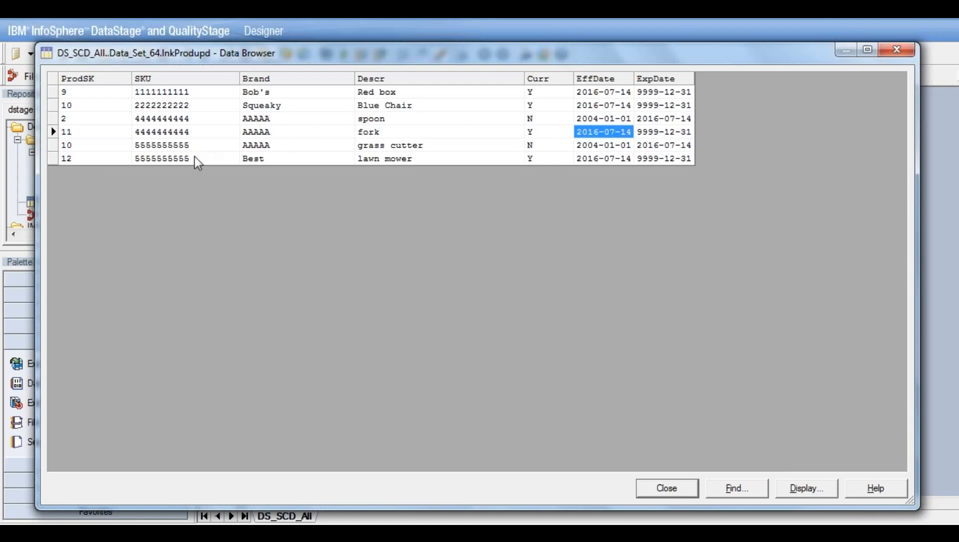
left_click(205, 145)
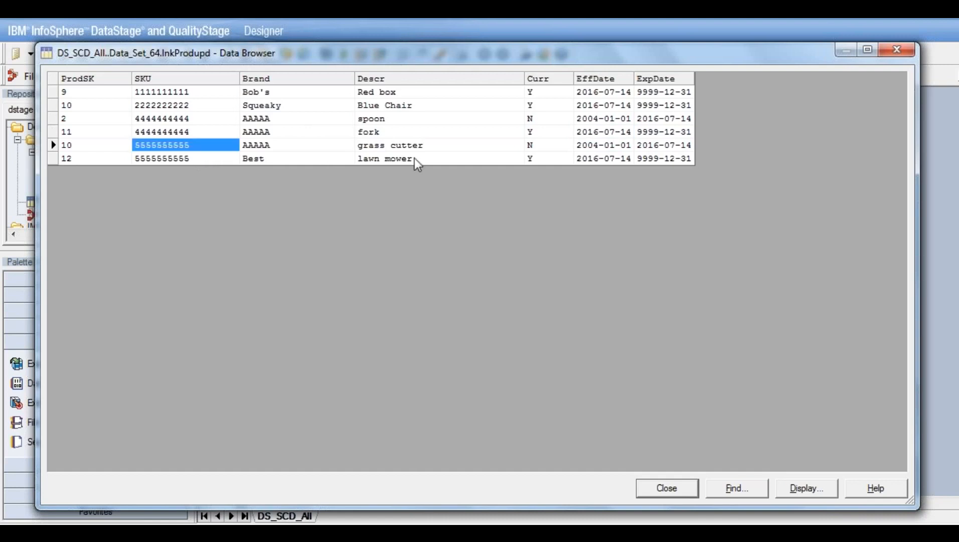
left_click(409, 144)
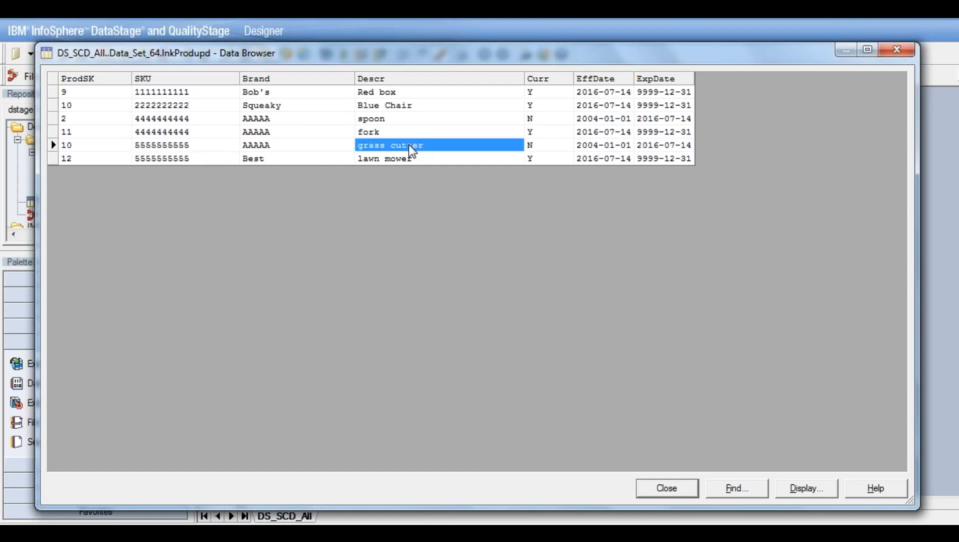
left_click(411, 160)
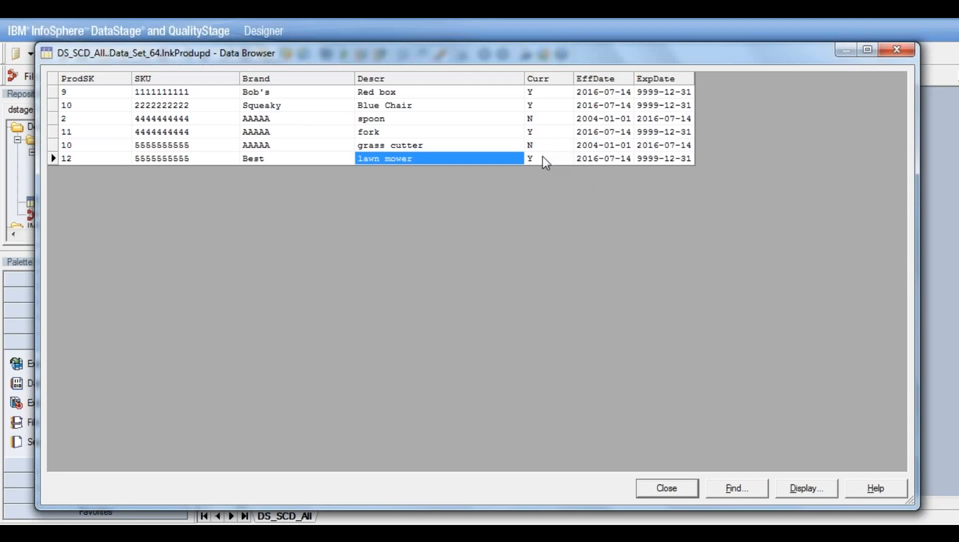
key("Right")
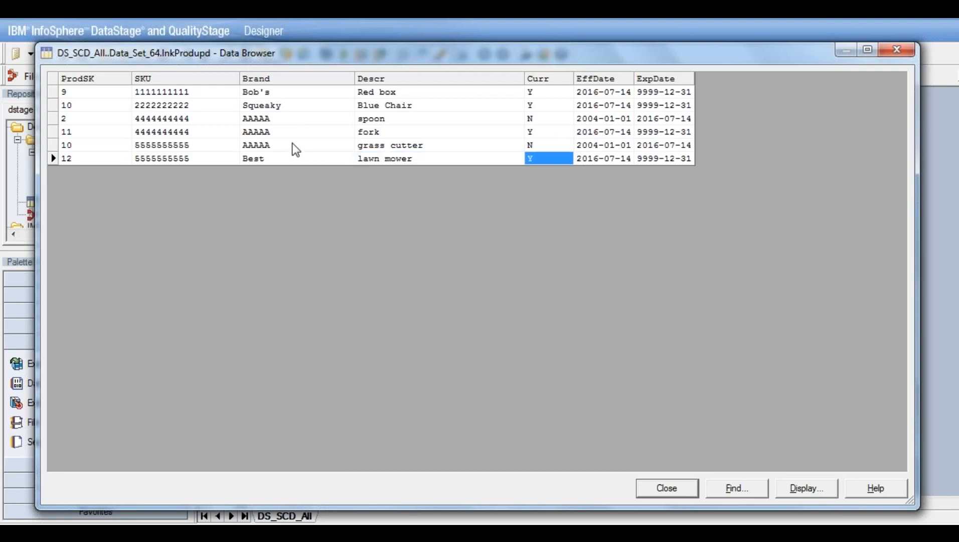
left_click(296, 146)
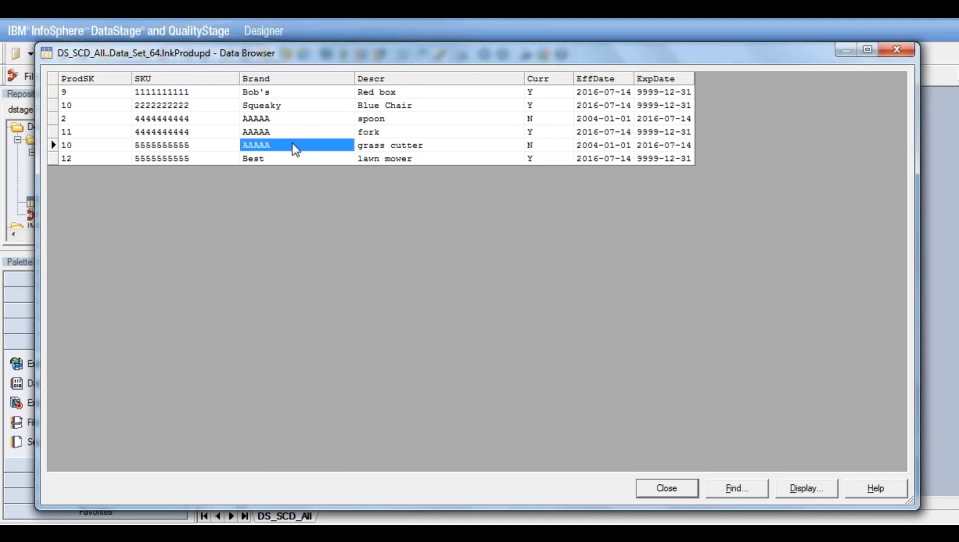
left_click(253, 159)
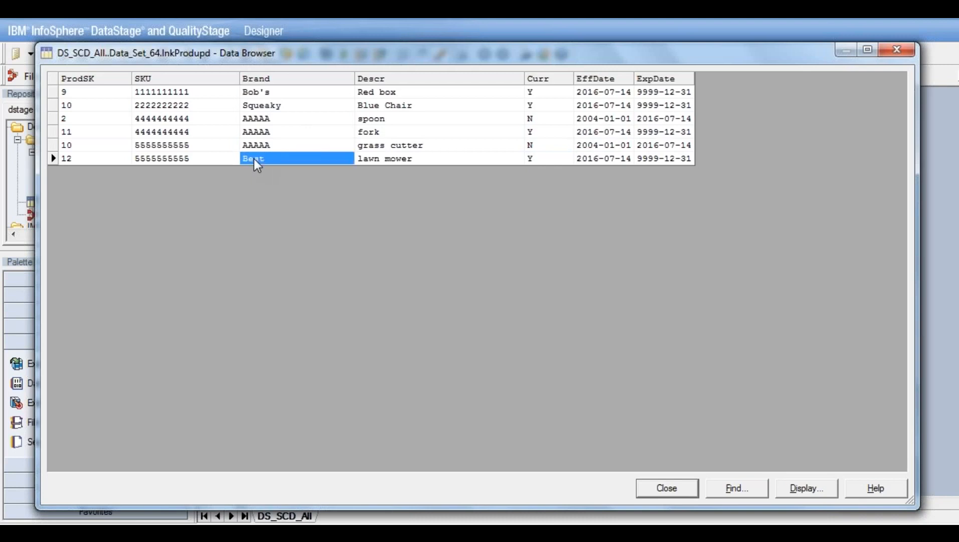
left_click(397, 145)
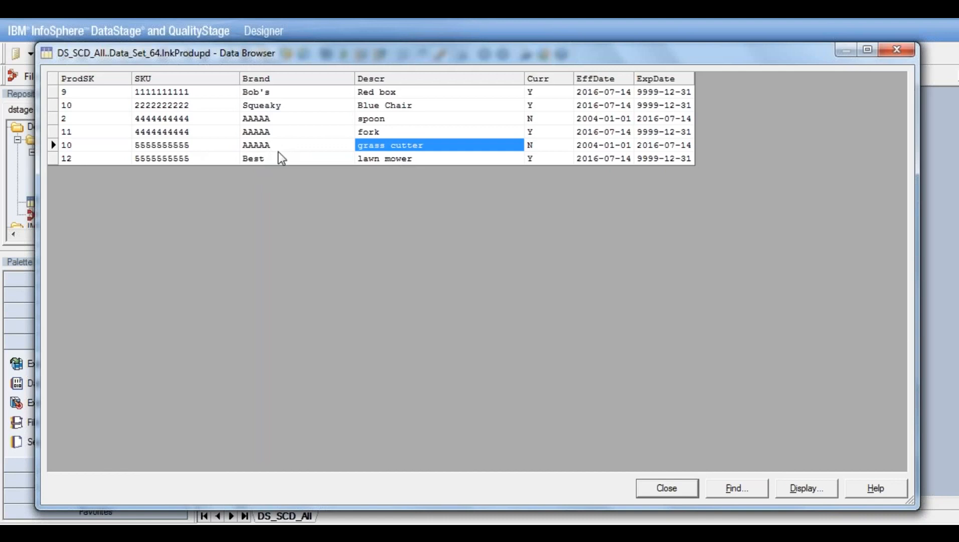
left_click(500, 159)
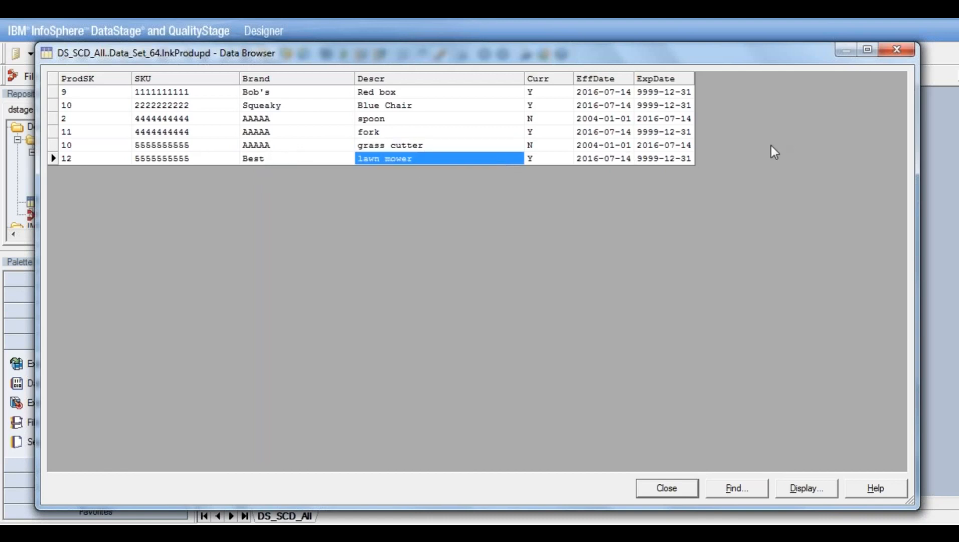
left_click(617, 148)
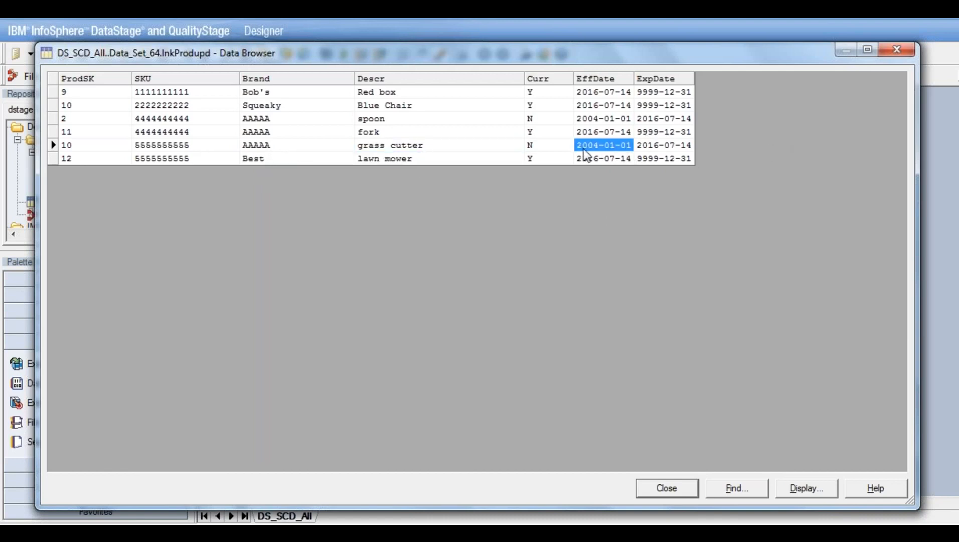
left_click(383, 143)
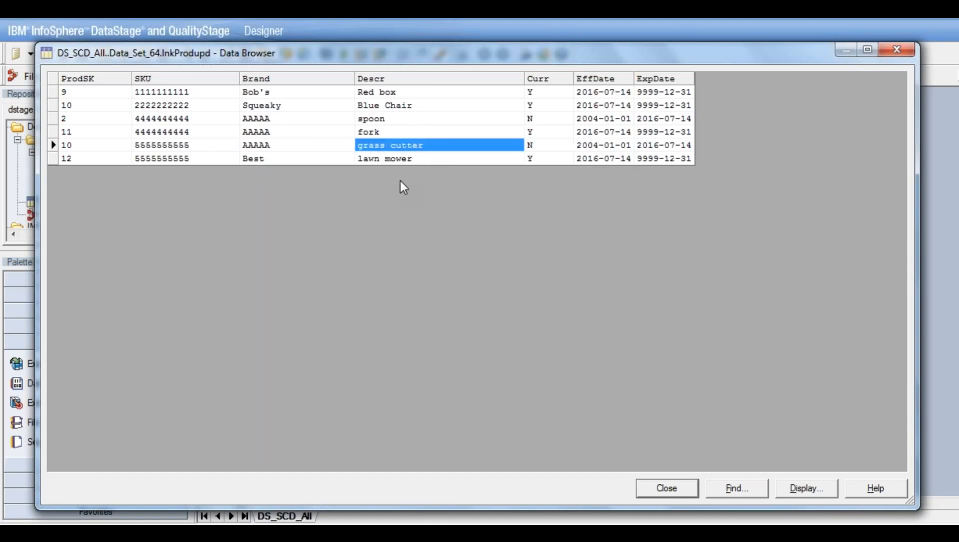
key("Down")
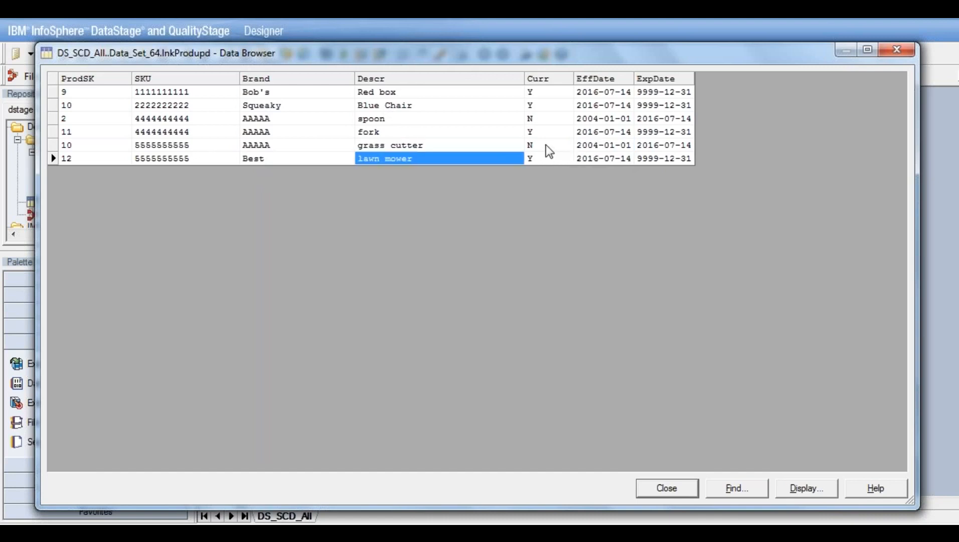
left_click(546, 146)
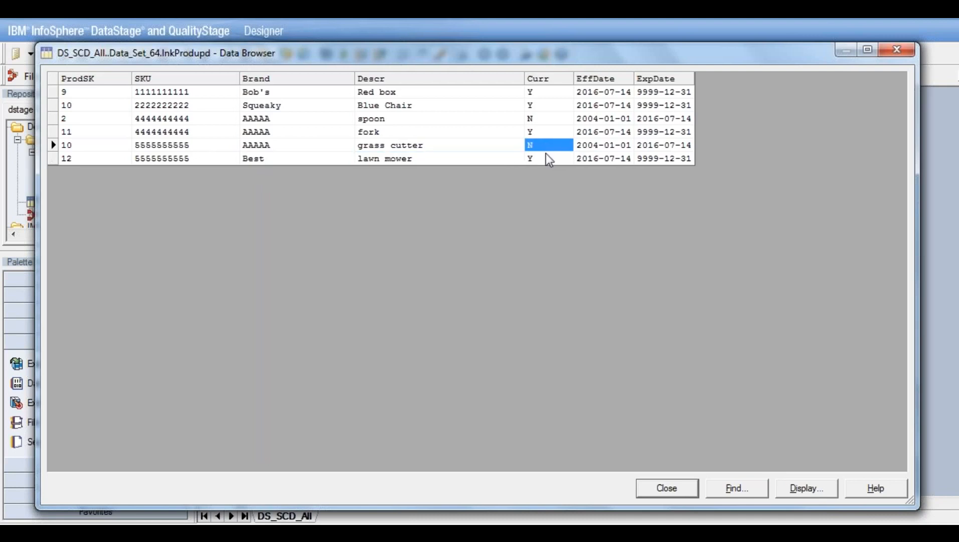
left_click(548, 159)
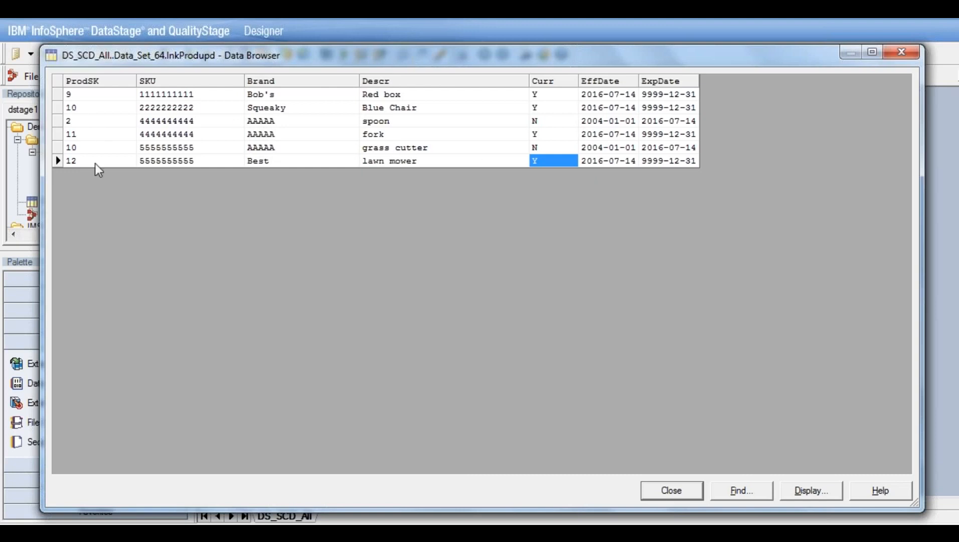
left_click(682, 489)
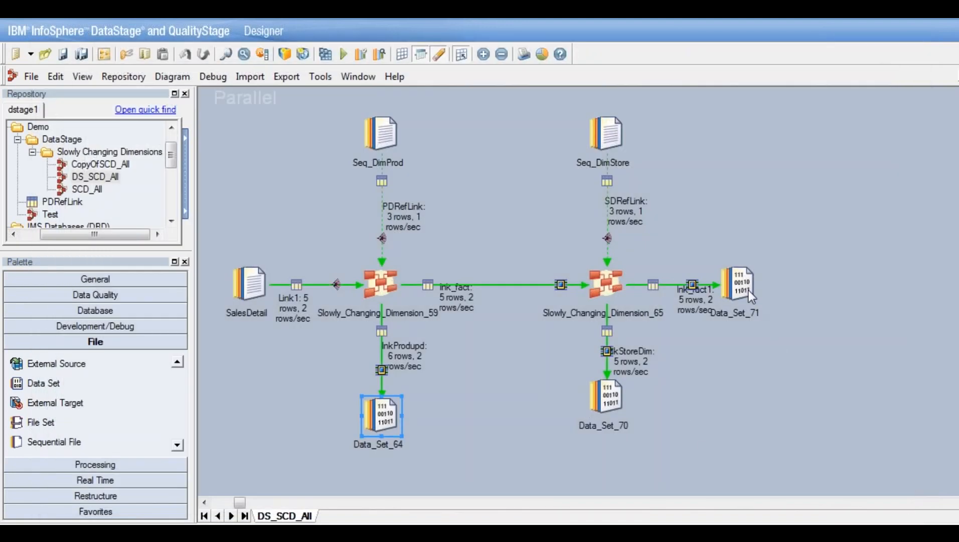
- View the lnk_fact1 data of Data_Set_71 to check the surrogate keys and sales values, and close the data view
left_click(746, 289)
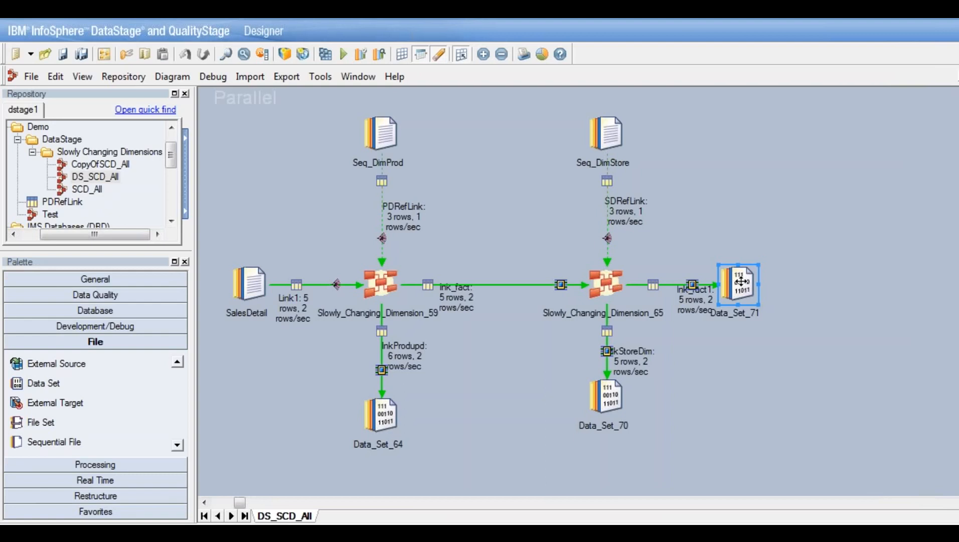
right_click(741, 281)
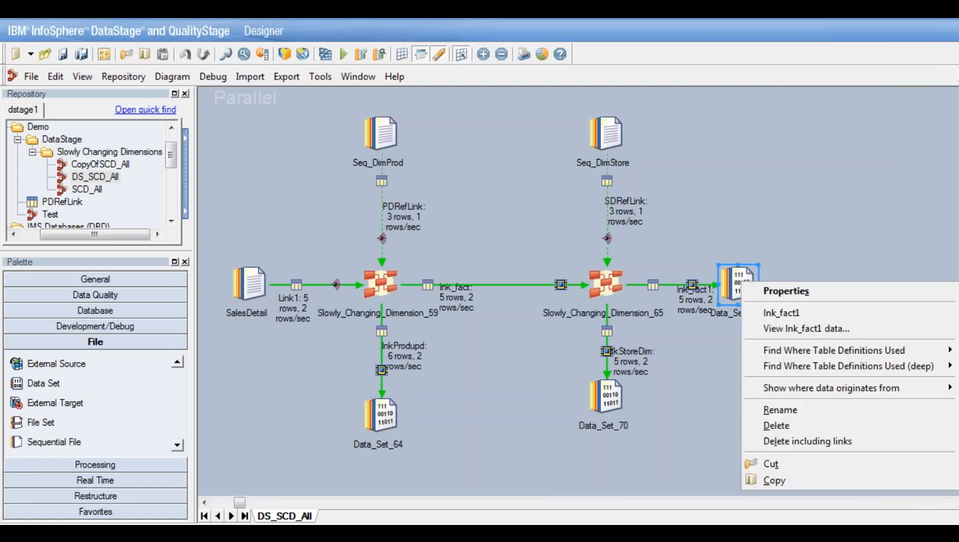
left_click(782, 331)
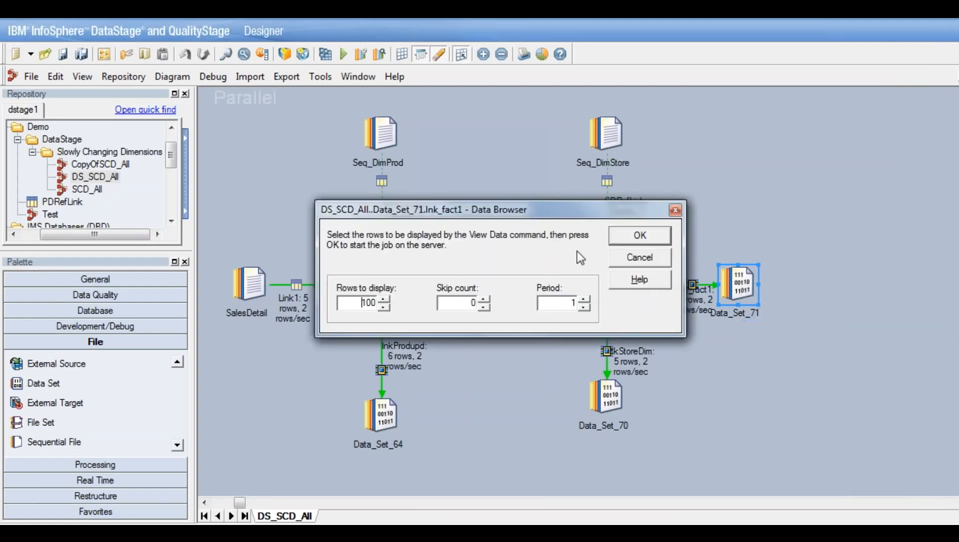
left_click(622, 242)
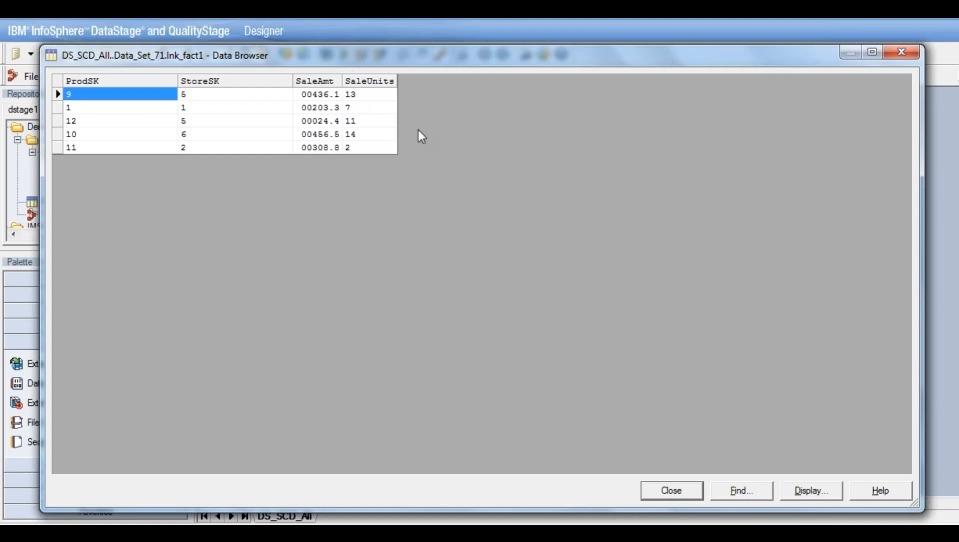
left_click(675, 492)
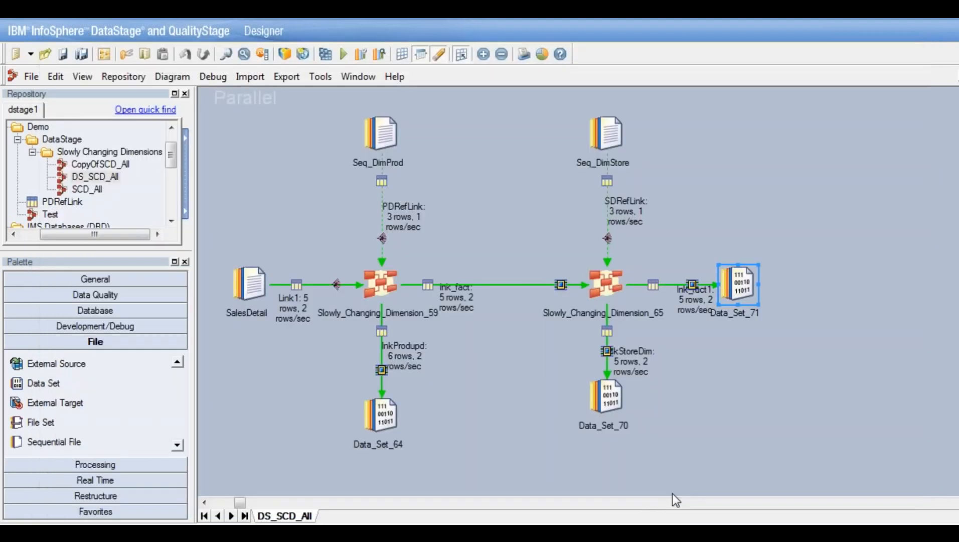
- View the lnkStoreDim data of Data_Set_70 with 100 rows to display
right_click(606, 399)
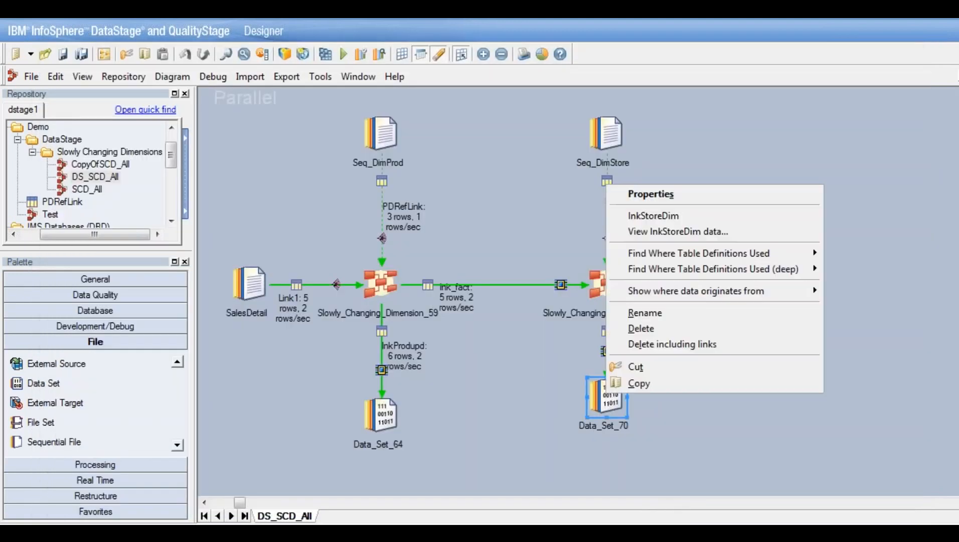
left_click(671, 233)
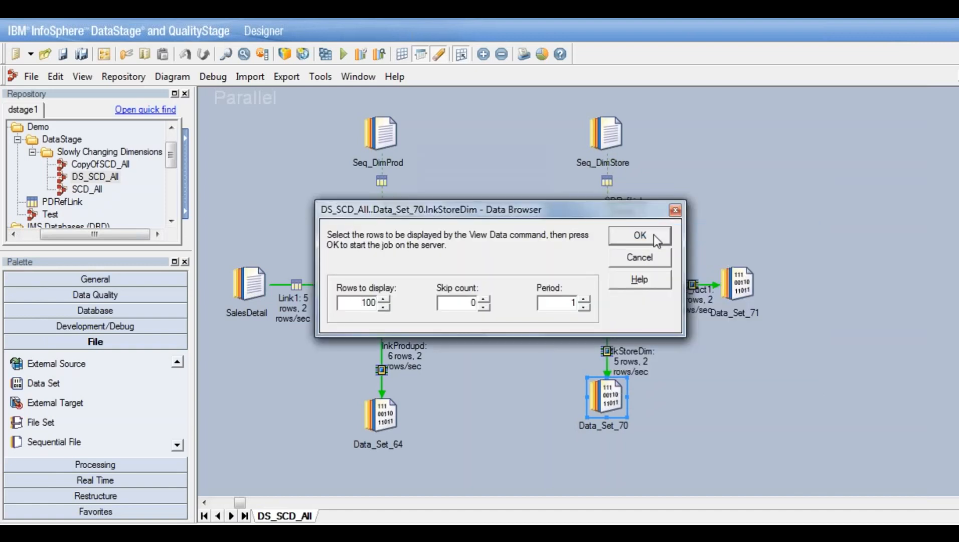
left_click(640, 235)
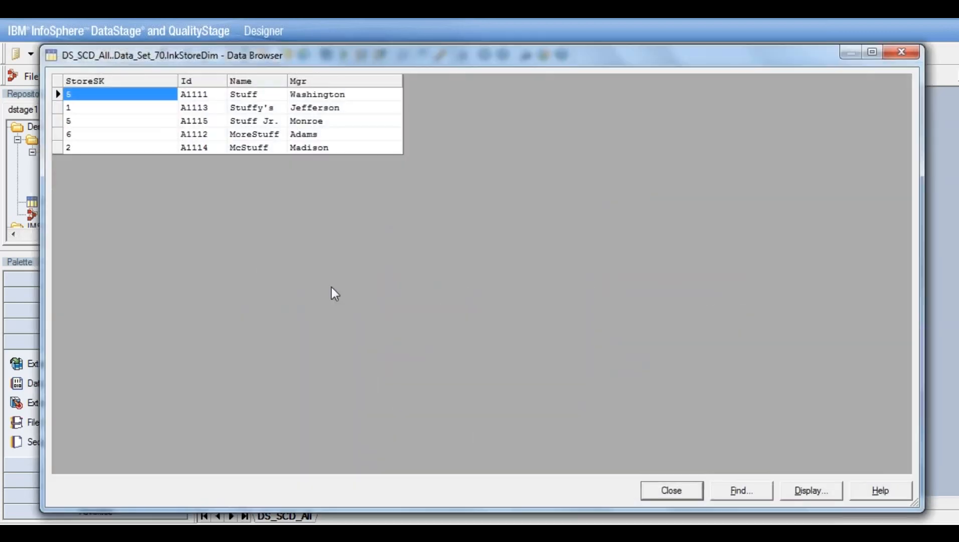
- Examine the store rows with Ids A1111, A1112, A1114 and A1115, and close the store data view
left_click(207, 94)
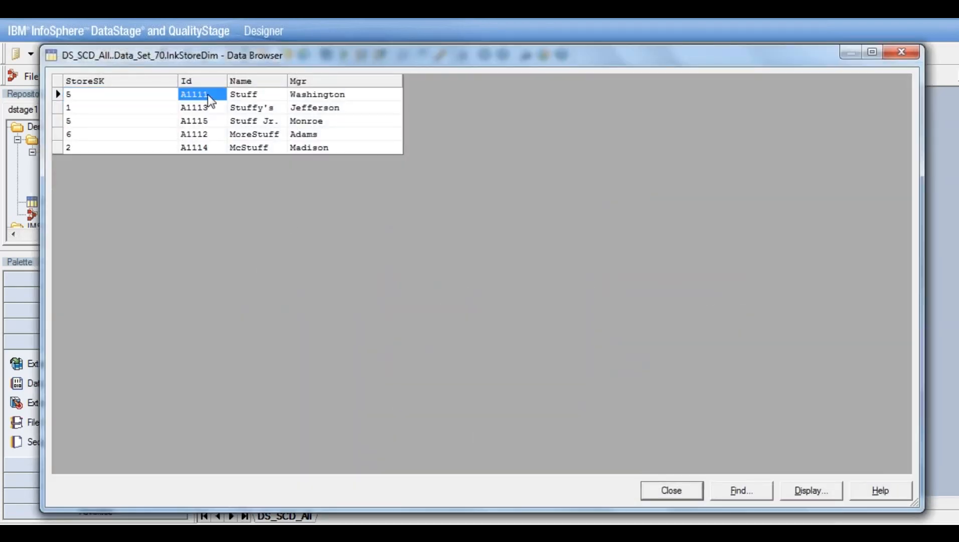
key("Down")
left_click(208, 133)
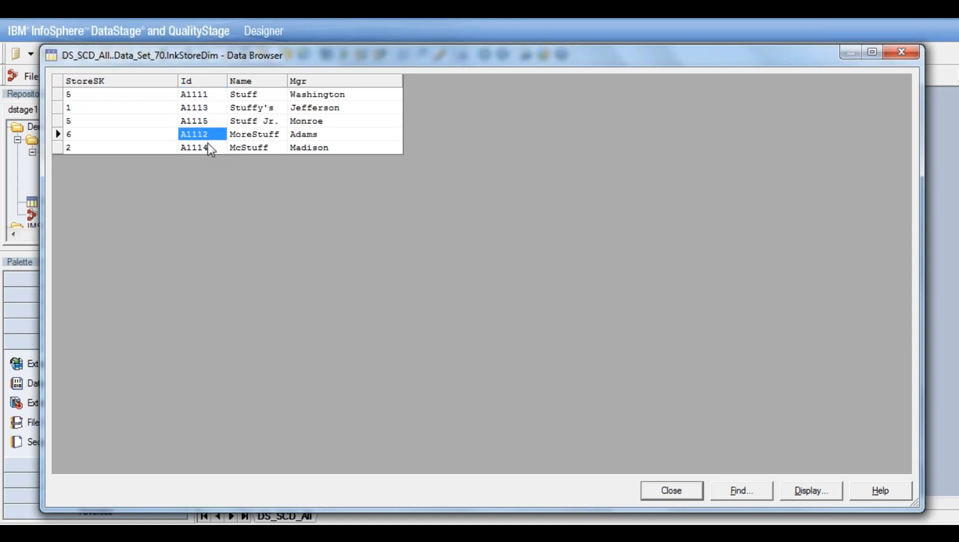
left_click(209, 145)
left_click(209, 122)
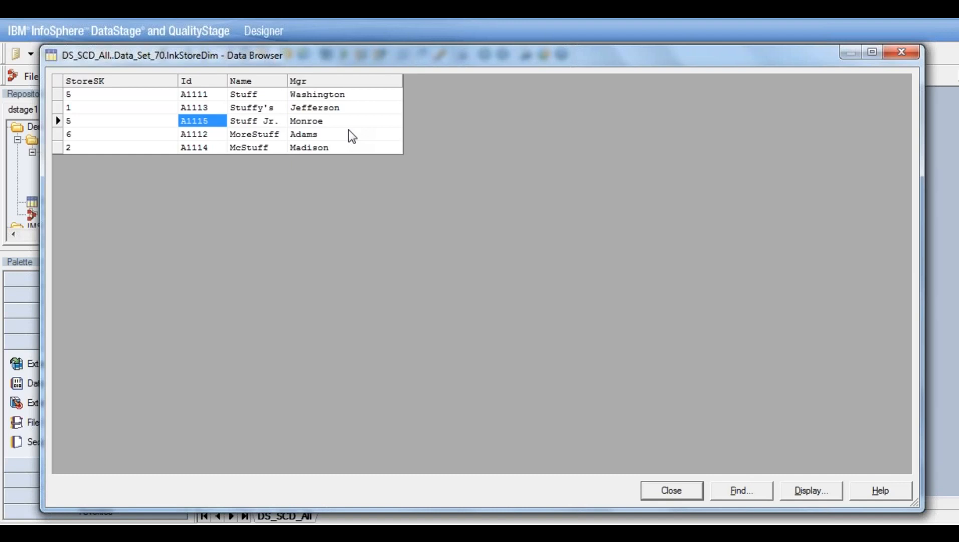
left_click(684, 491)
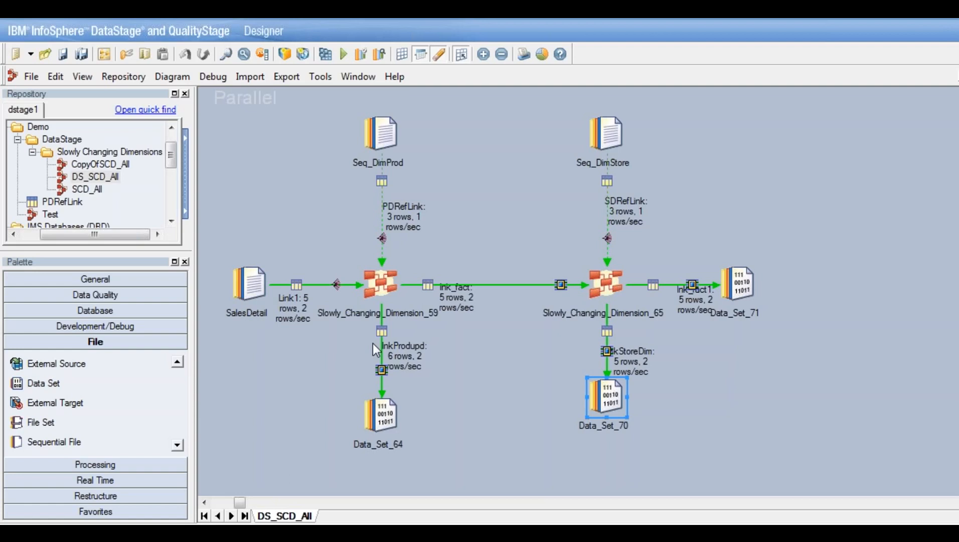
- Switch from the DS_SCD_All job to the open SCD_All parallel job
left_click(381, 286)
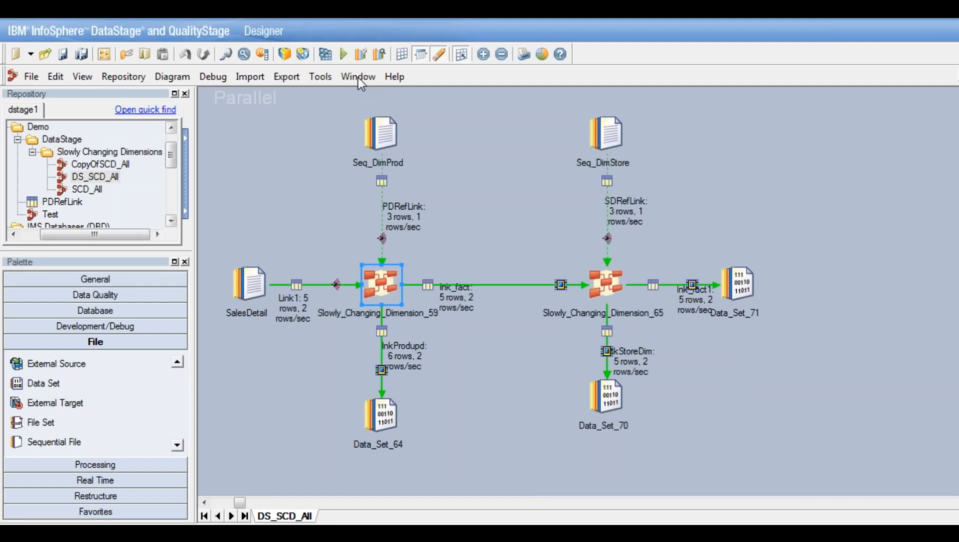
key("alt+w")
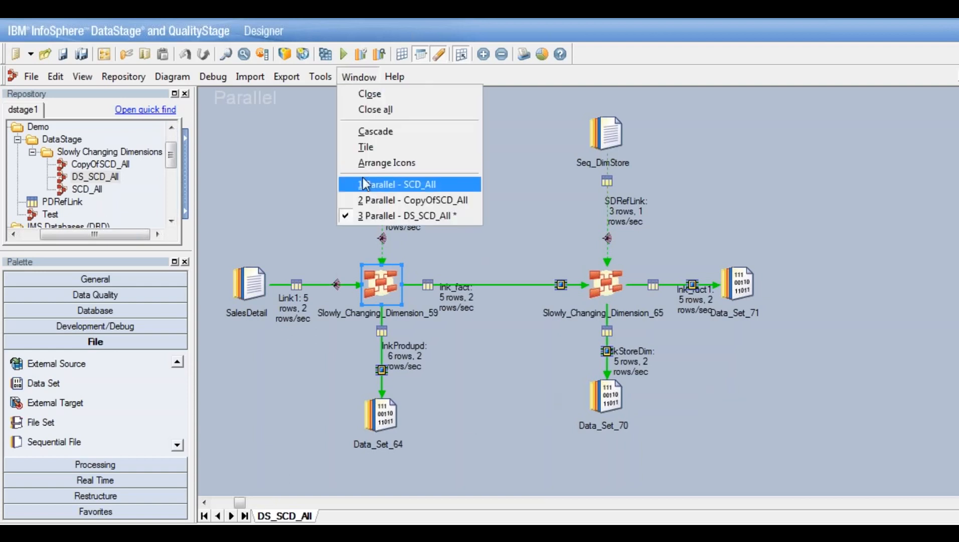
left_click(427, 184)
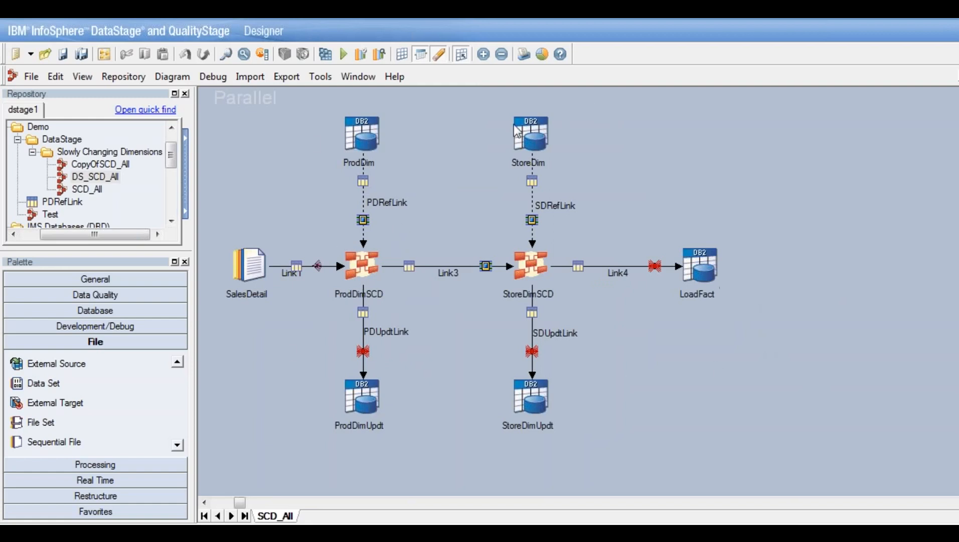
- Examine the ProdDim DB2 stage's read method, source table and column definitions, and leave it without changes
left_click(359, 137)
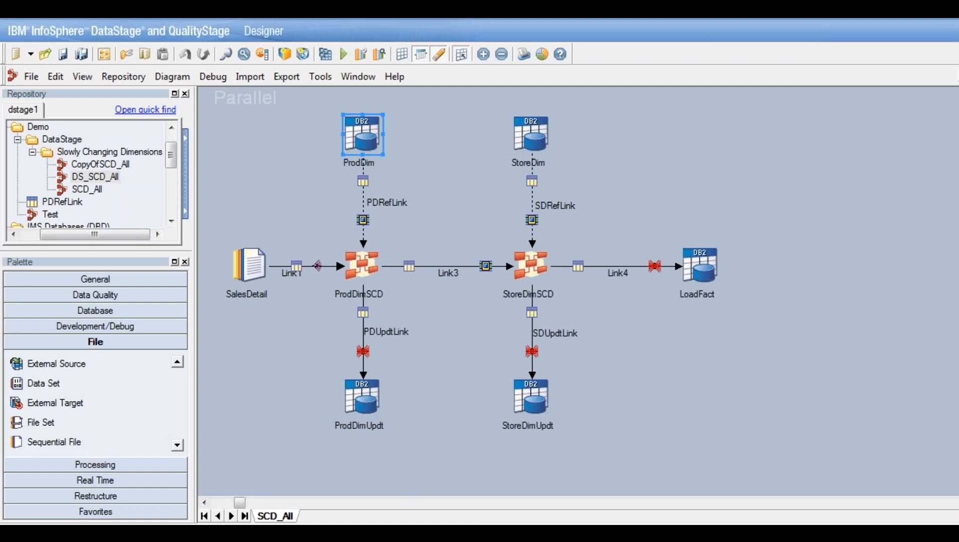
double_click(362, 135)
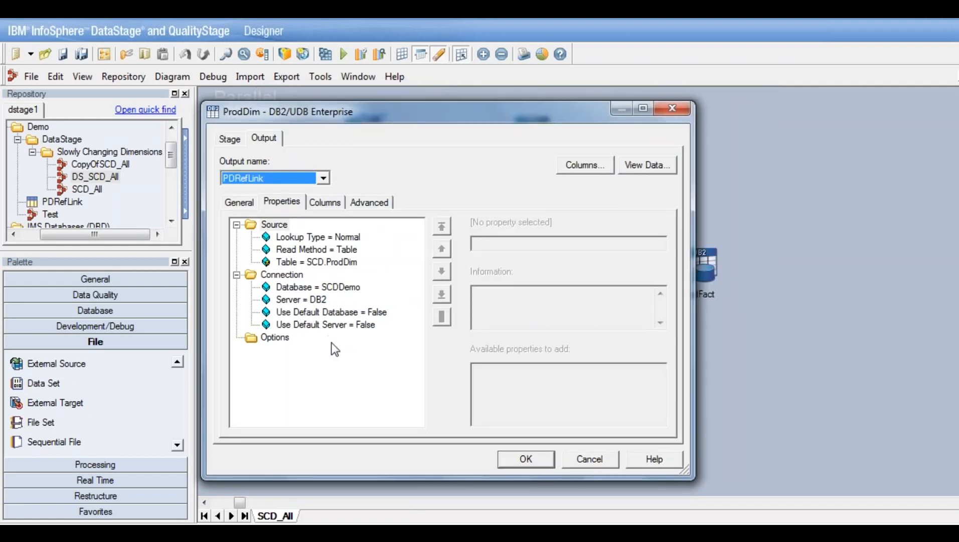
left_click(343, 250)
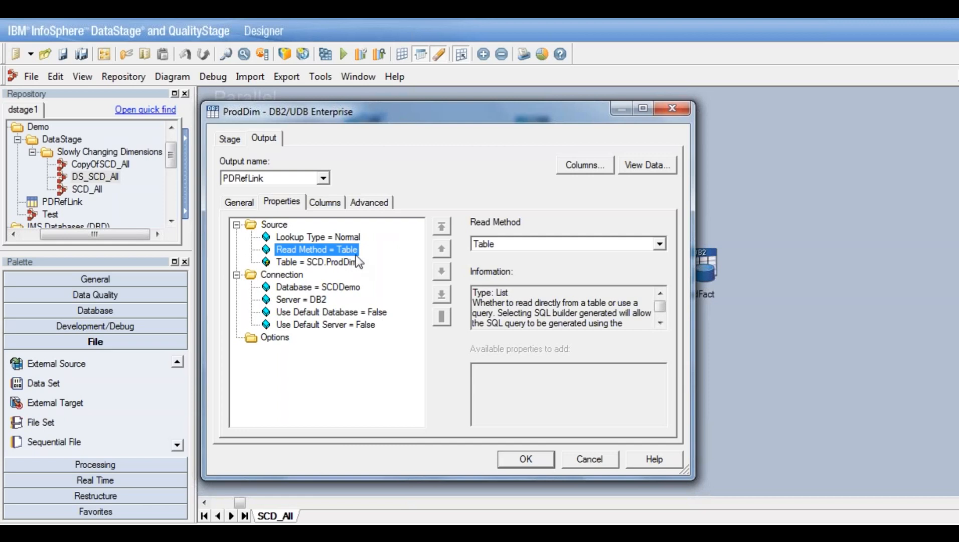
left_click(357, 260)
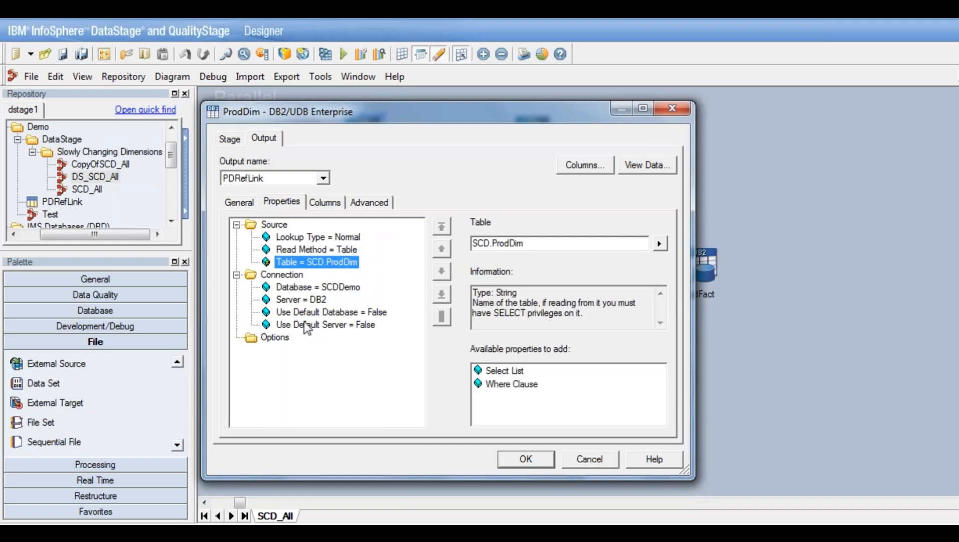
left_click(334, 201)
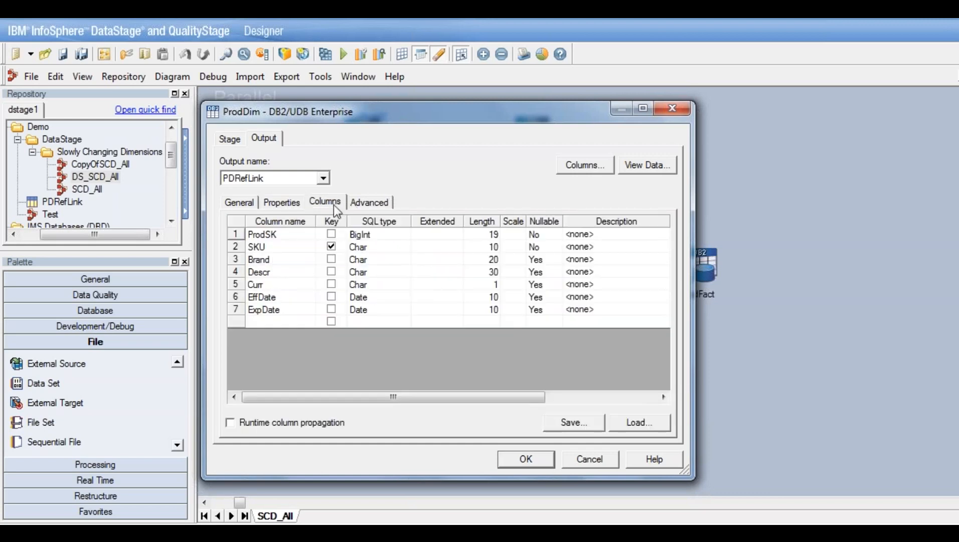
left_click(589, 458)
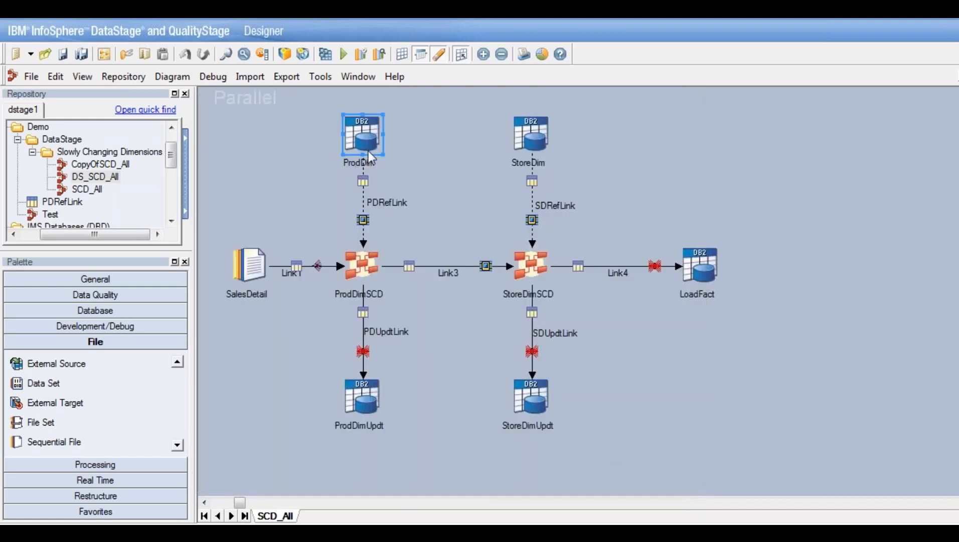
- Examine the Insert SQL, Write Method and Update SQL properties of the ProdDimUpdt DB2 stage, widening its properties window for readability
left_click(360, 394)
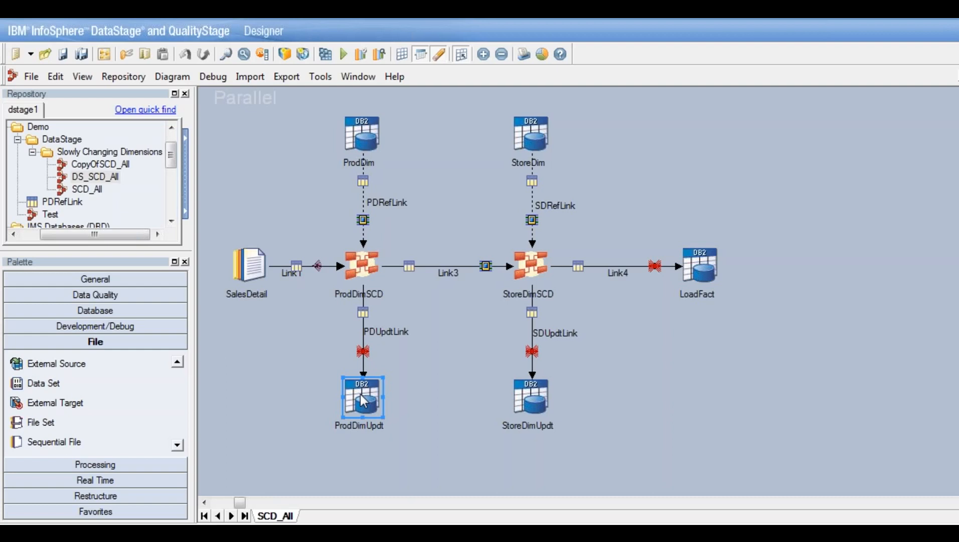
double_click(371, 405)
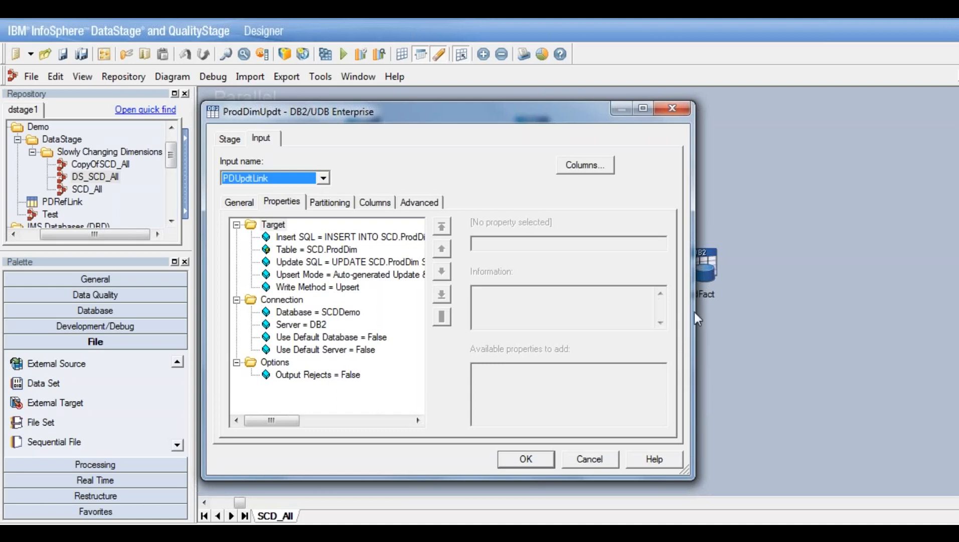
left_click_drag(691, 315, 885, 315)
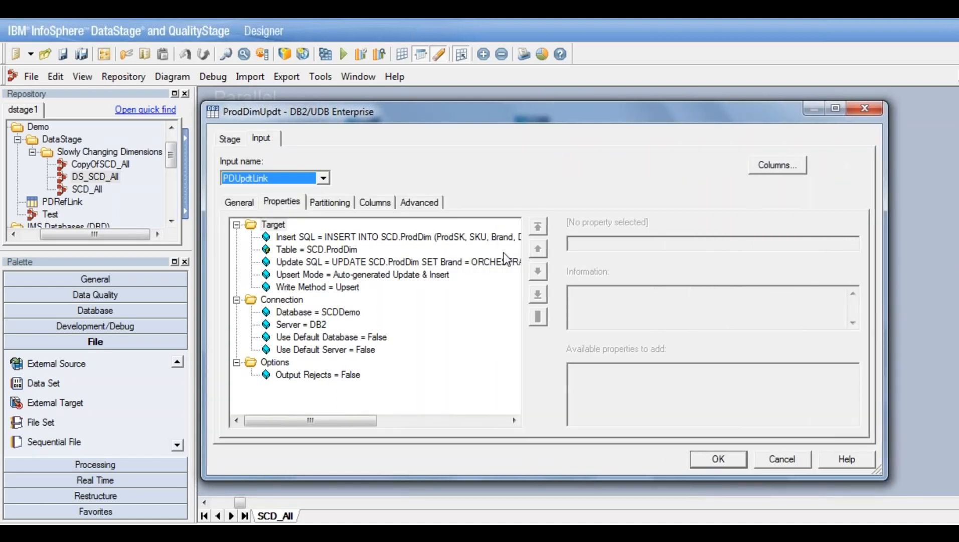
left_click(459, 241)
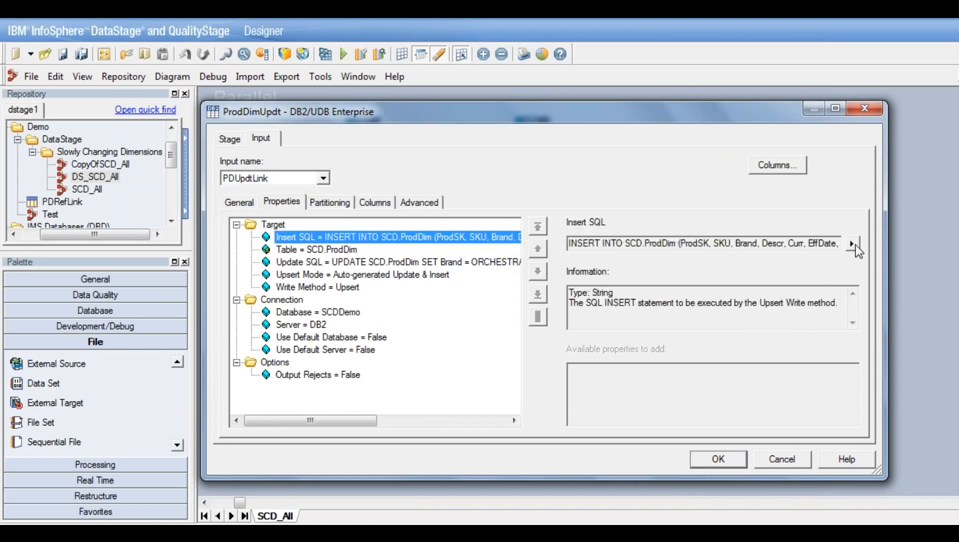
left_click(327, 289)
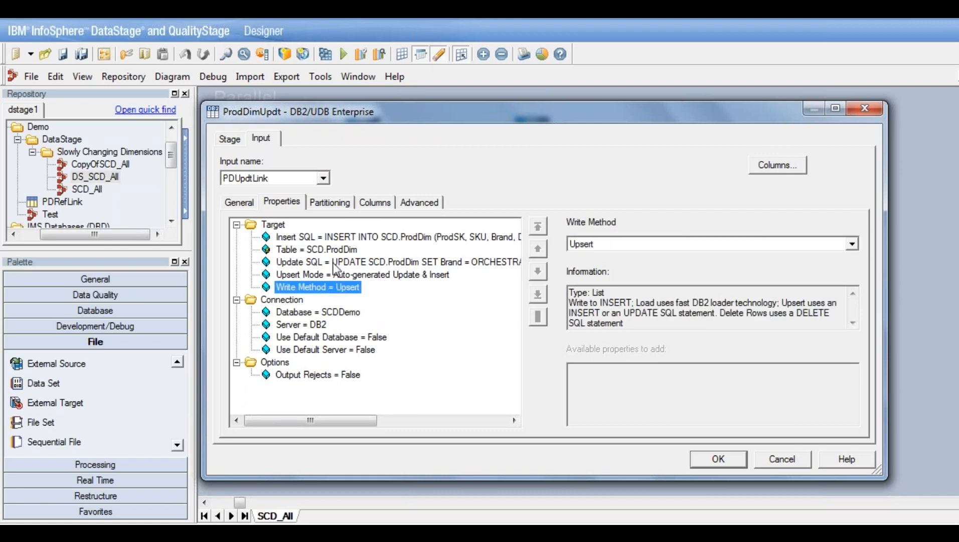
left_click(334, 263)
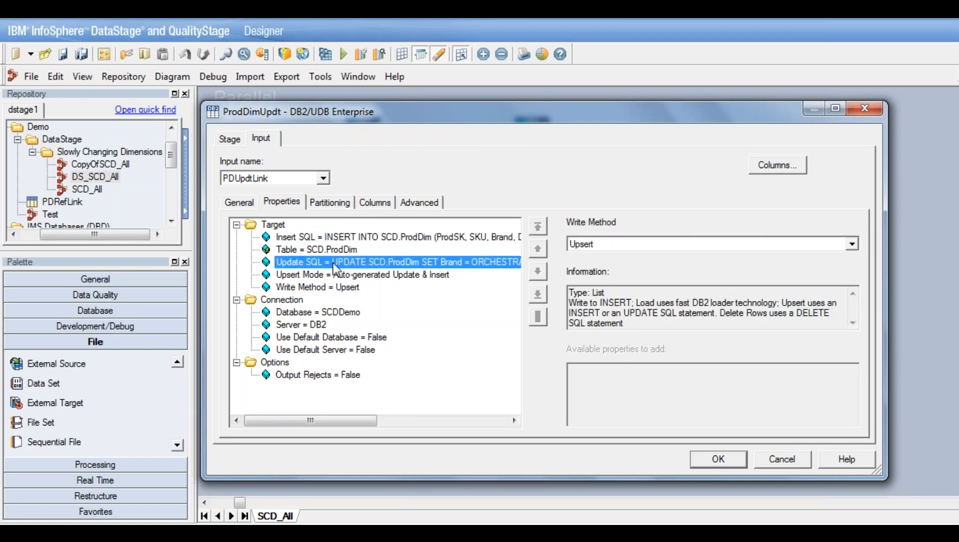
left_click(316, 237)
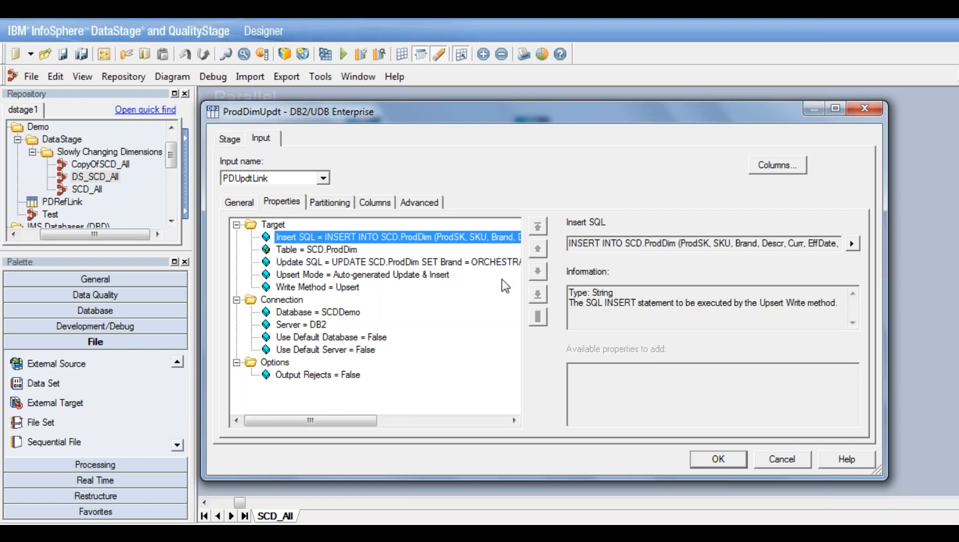
left_click(424, 263)
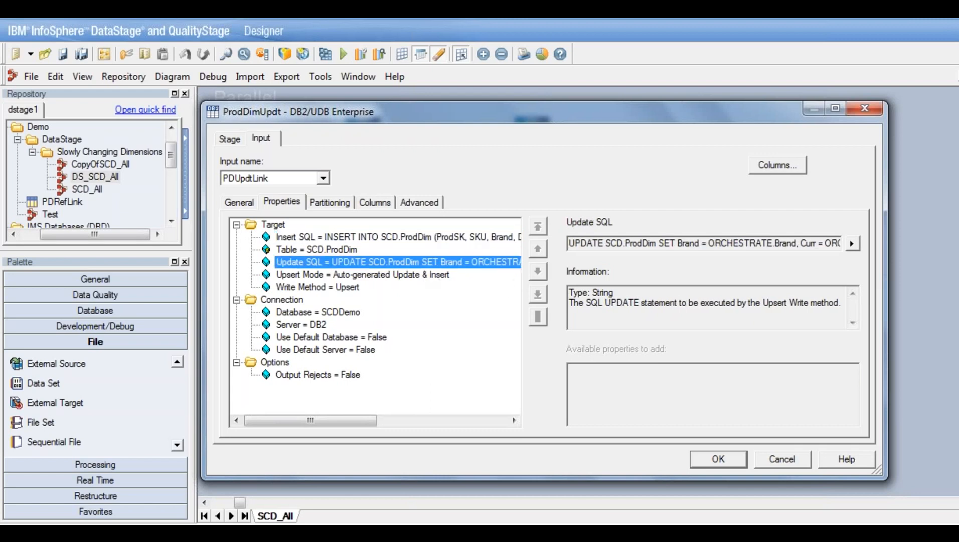
- Show the ProdDimUpdt stage's Update SQL in the multiline editor and examine its SET assignments and ProdSK WHERE condition
left_click(852, 244)
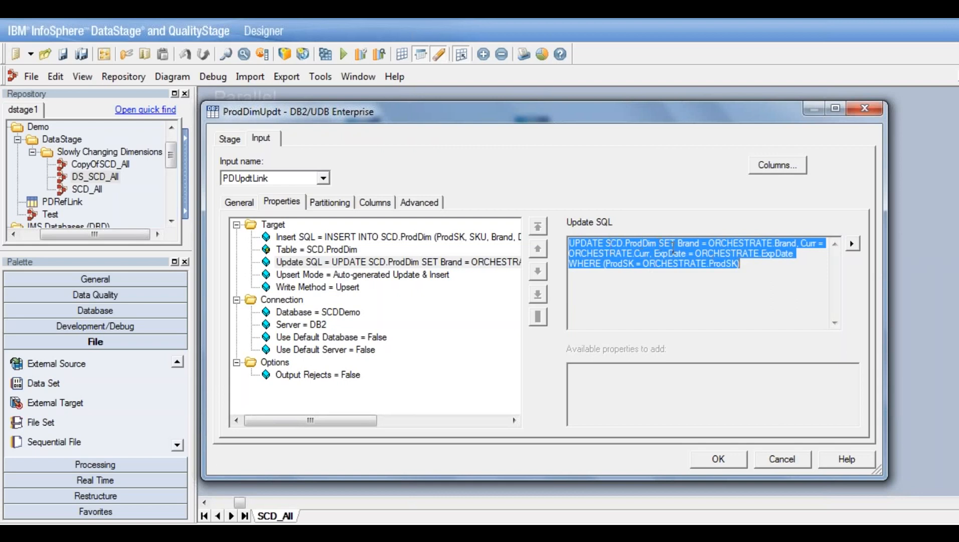
double_click(649, 245)
left_click(689, 241)
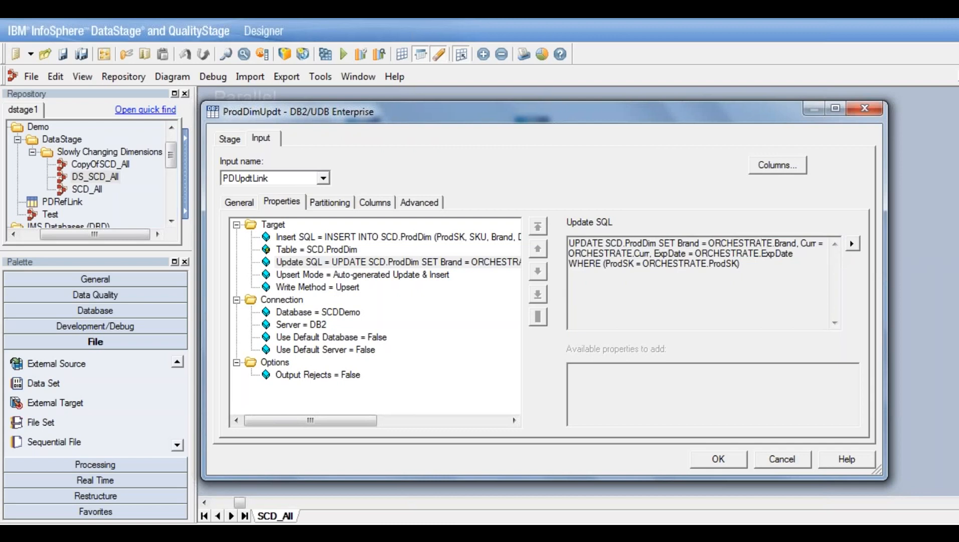
left_click_drag(795, 254, 613, 264)
left_click(748, 268)
left_click(690, 264)
left_click_drag(701, 244, 680, 249)
left_click(710, 244)
left_click_drag(710, 244, 776, 244)
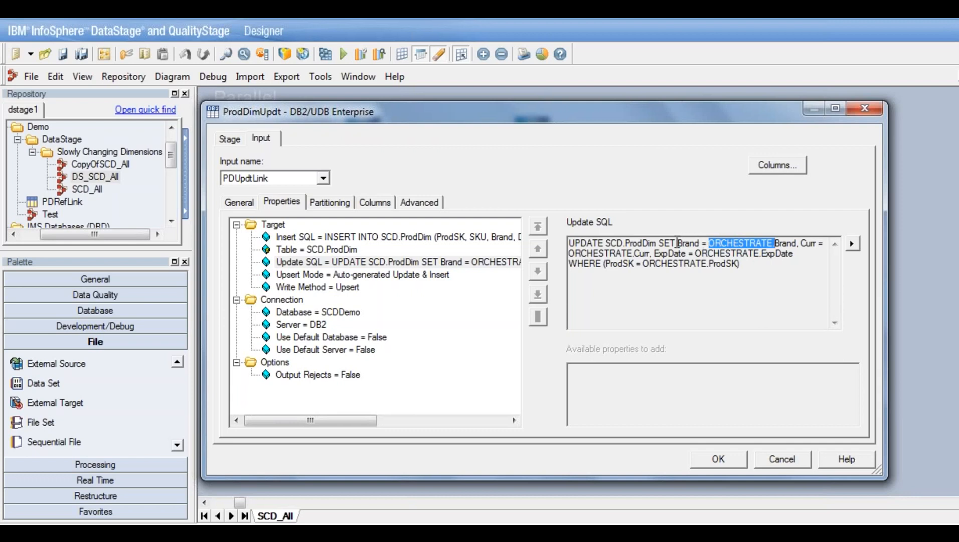
left_click_drag(677, 243, 700, 242)
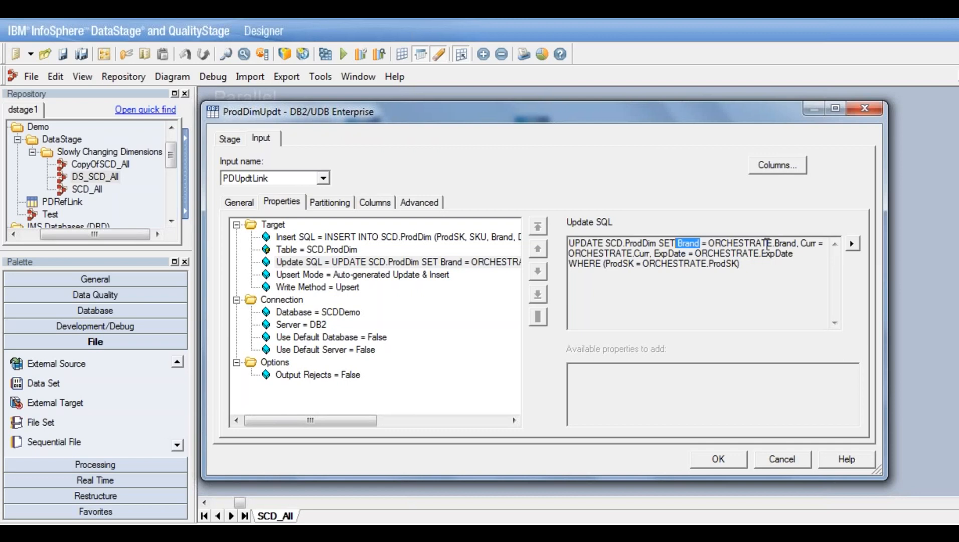
left_click(812, 243)
left_click_drag(796, 253, 548, 243)
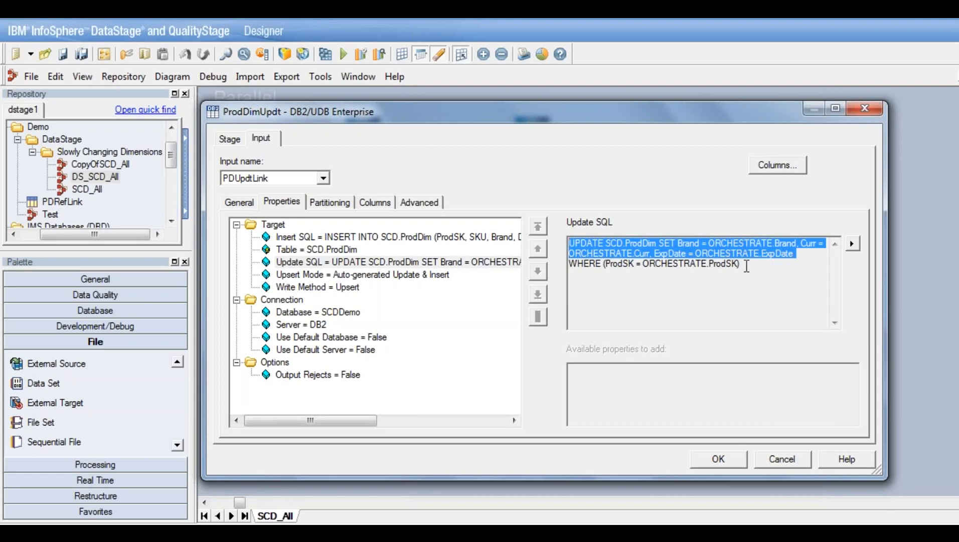
- Show the ProdDimUpdt stage's Insert SQL in the multiline editor, examine its column list and ORCHESTRATE values, and leave the stage without changes
left_click(403, 238)
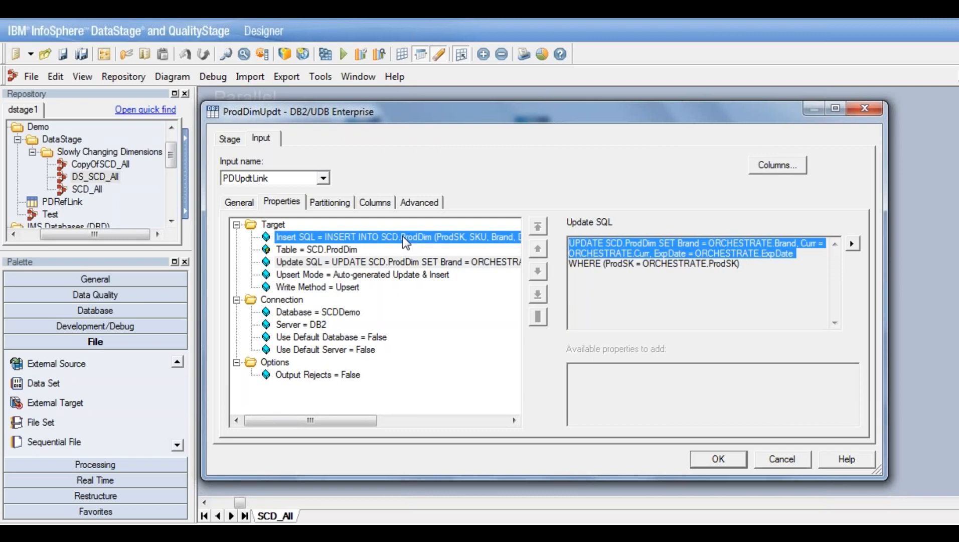
left_click(853, 243)
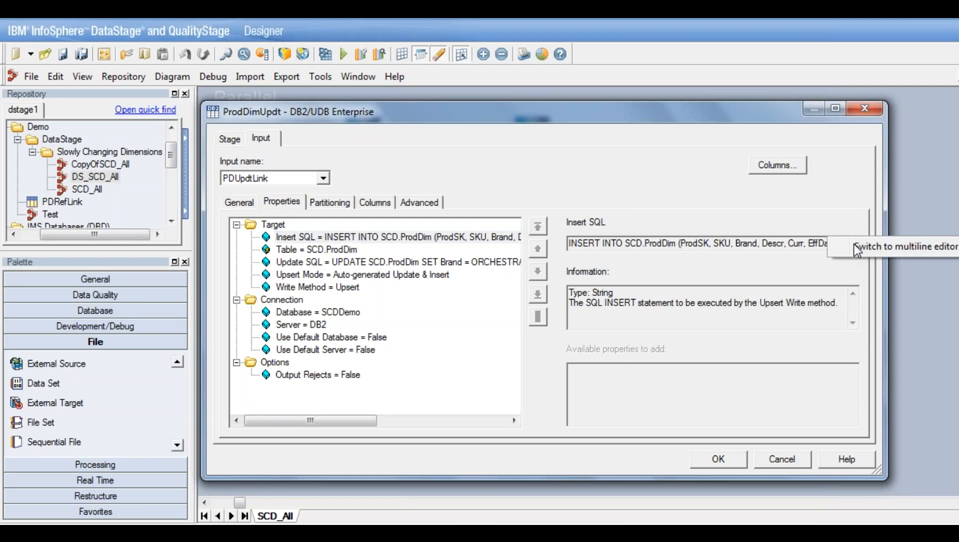
left_click(875, 253)
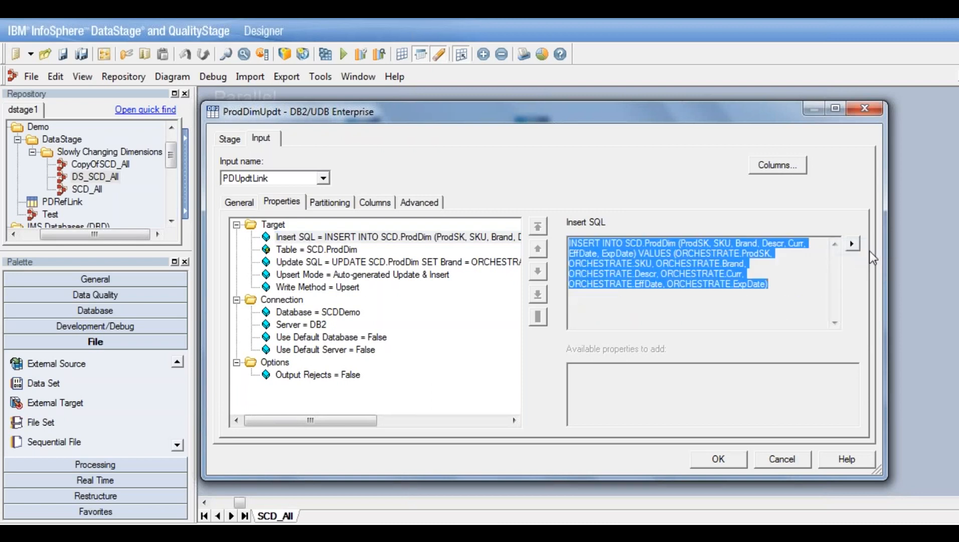
left_click(789, 306)
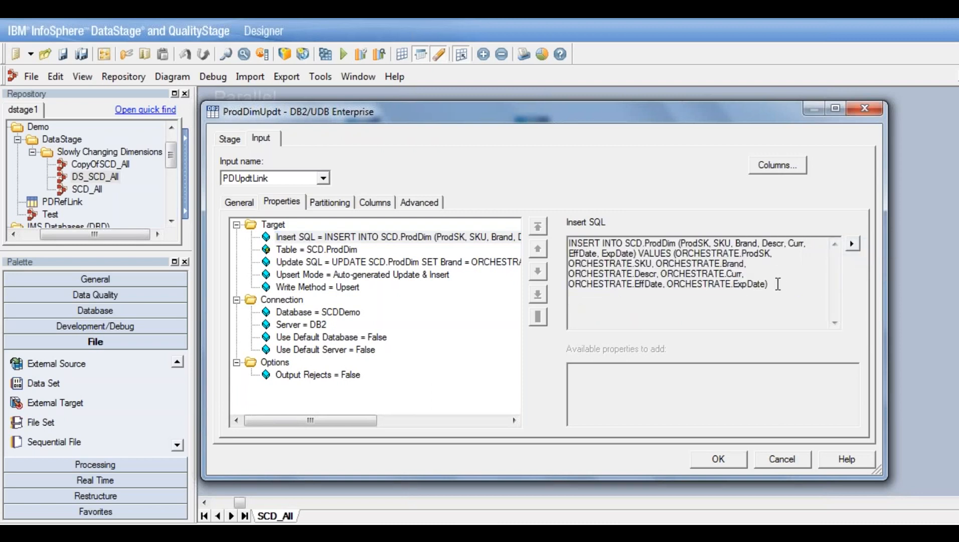
left_click_drag(782, 285, 588, 274)
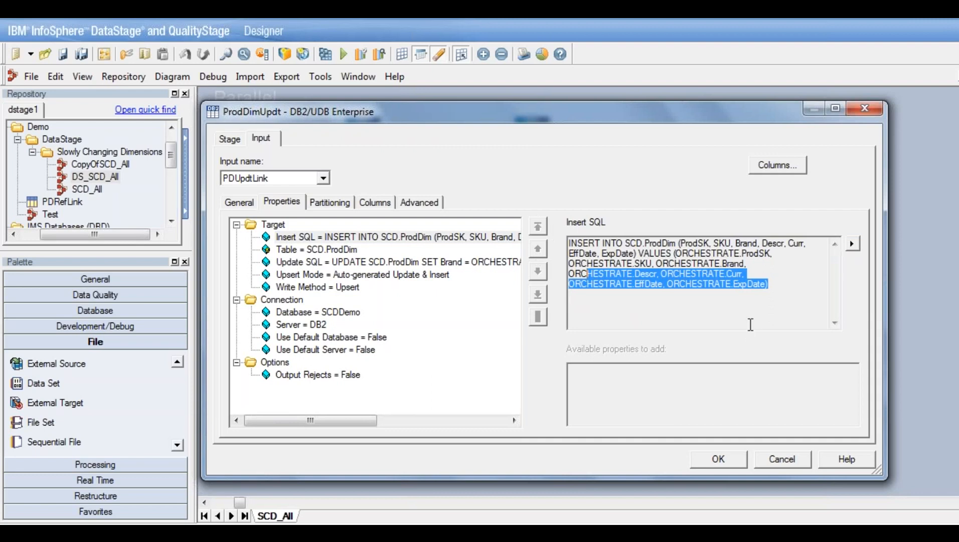
left_click(677, 253)
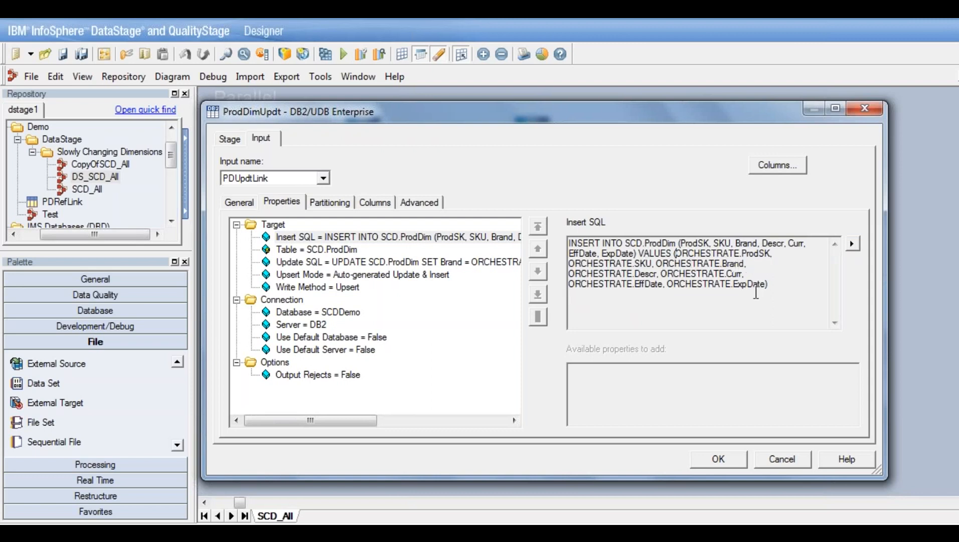
left_click_drag(775, 254, 737, 255)
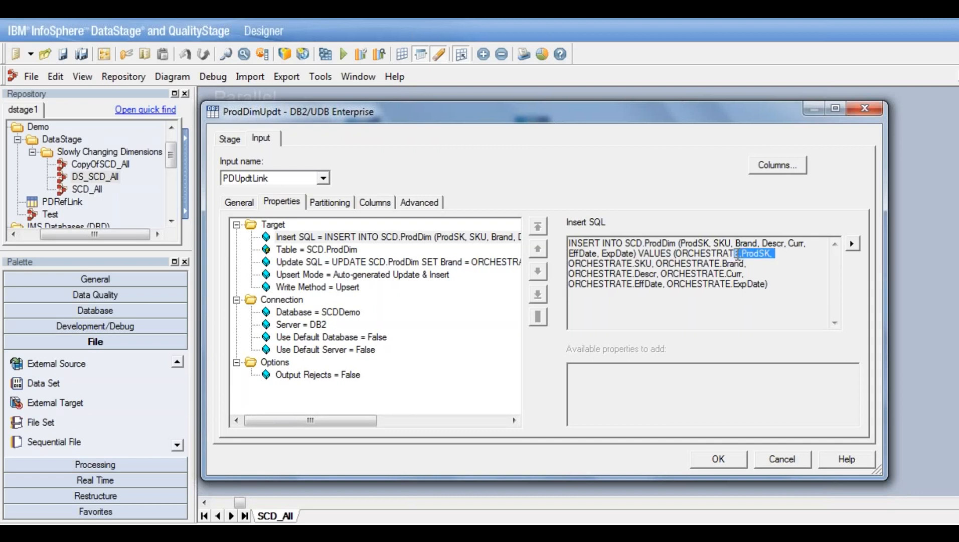
left_click_drag(621, 255, 752, 263)
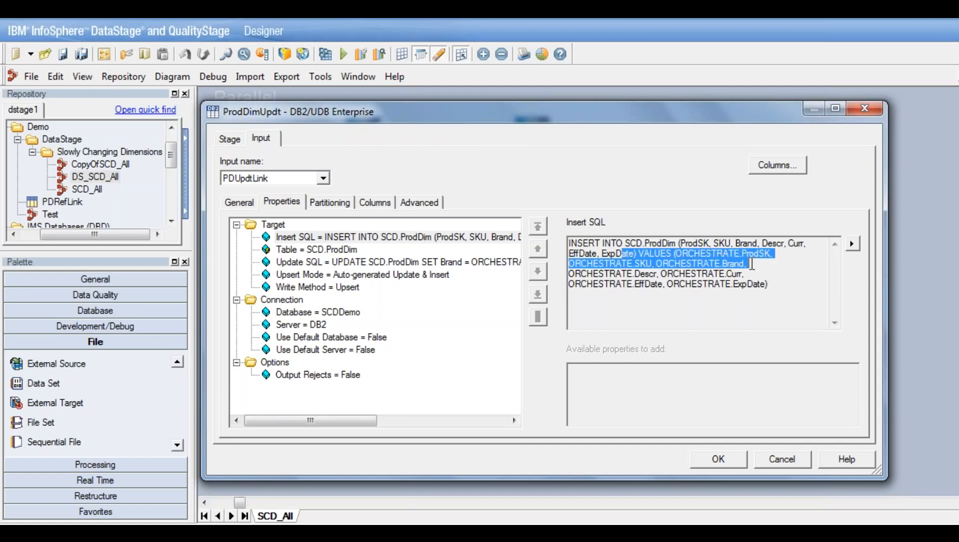
left_click(775, 284)
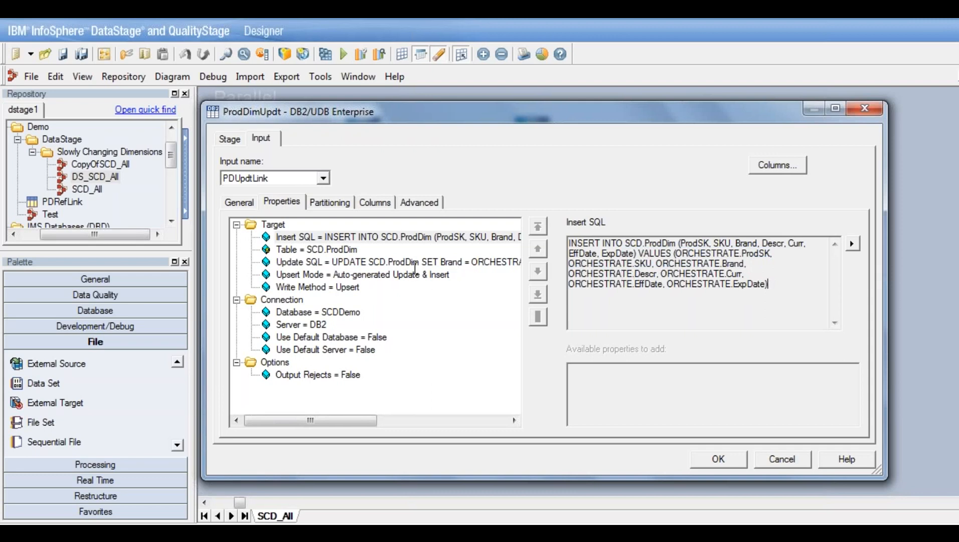
left_click(623, 275, "shift")
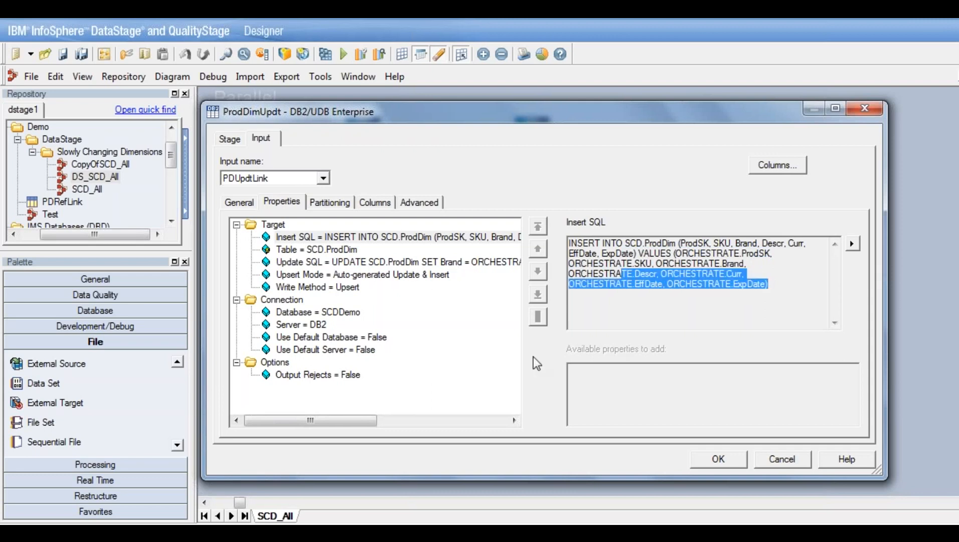
left_click(783, 459)
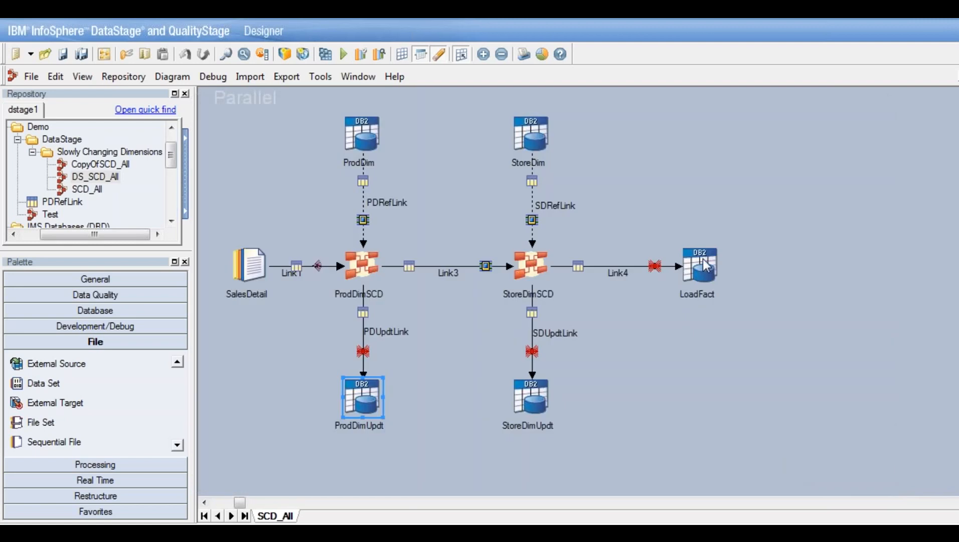
- Examine the LoadFact DB2 stage's Write Method, Write Mode and Database properties, and leave it without changes
left_click(705, 270)
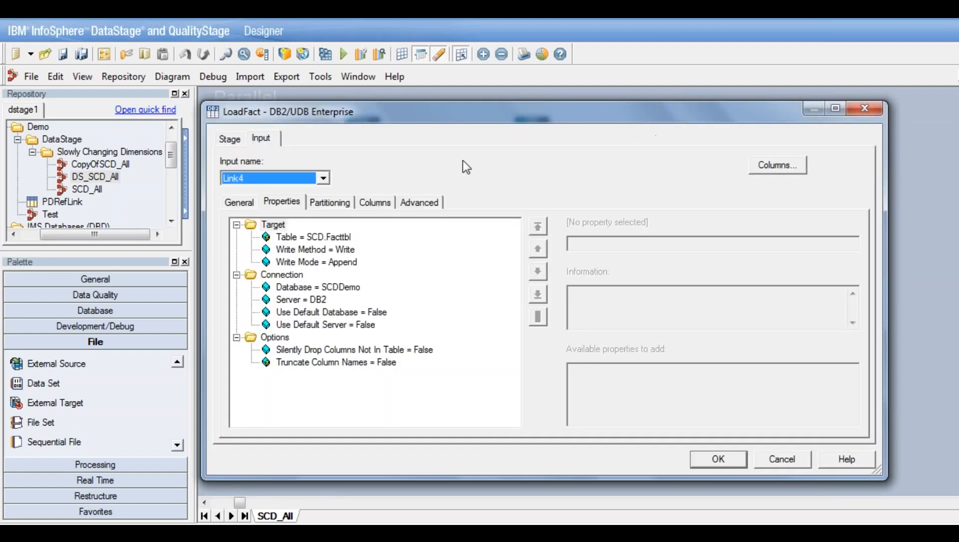
left_click(336, 250)
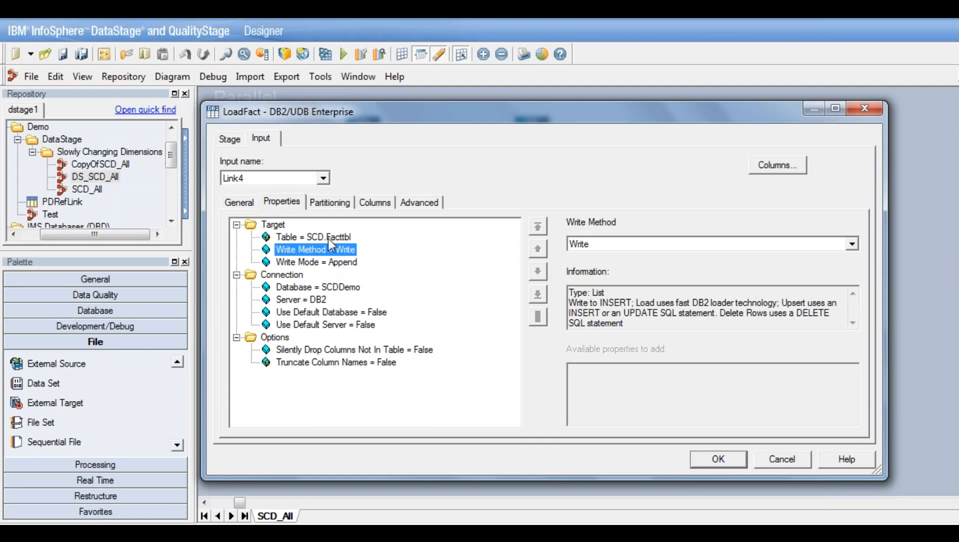
left_click(324, 269)
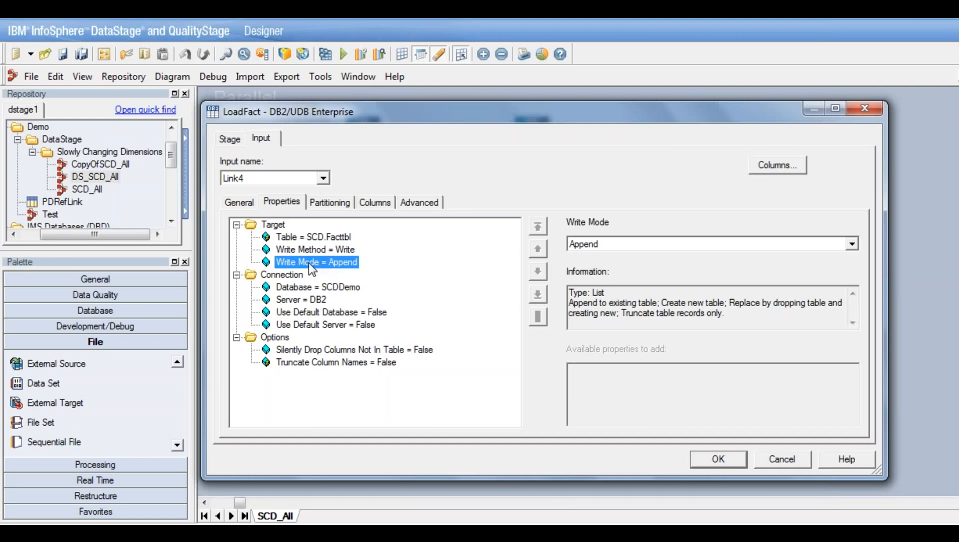
left_click(302, 288)
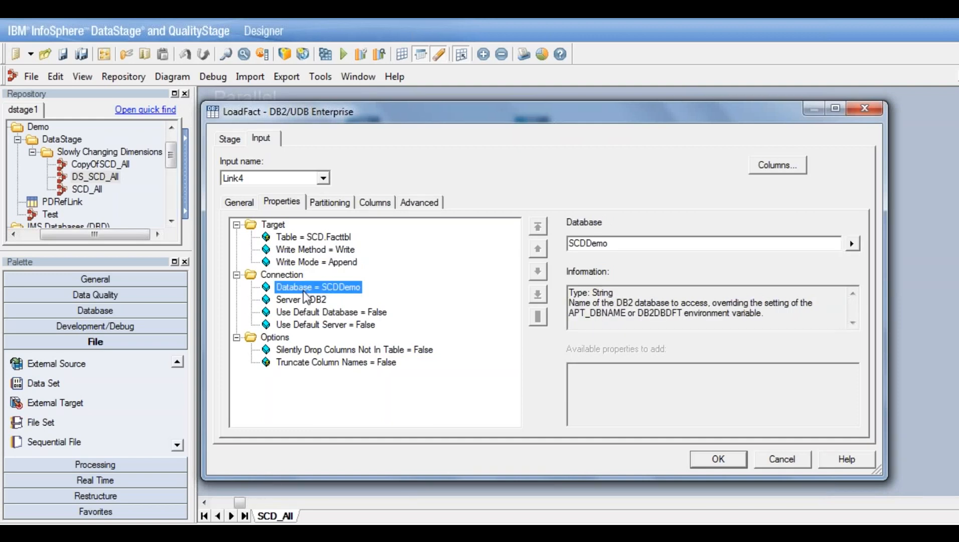
left_click(323, 269)
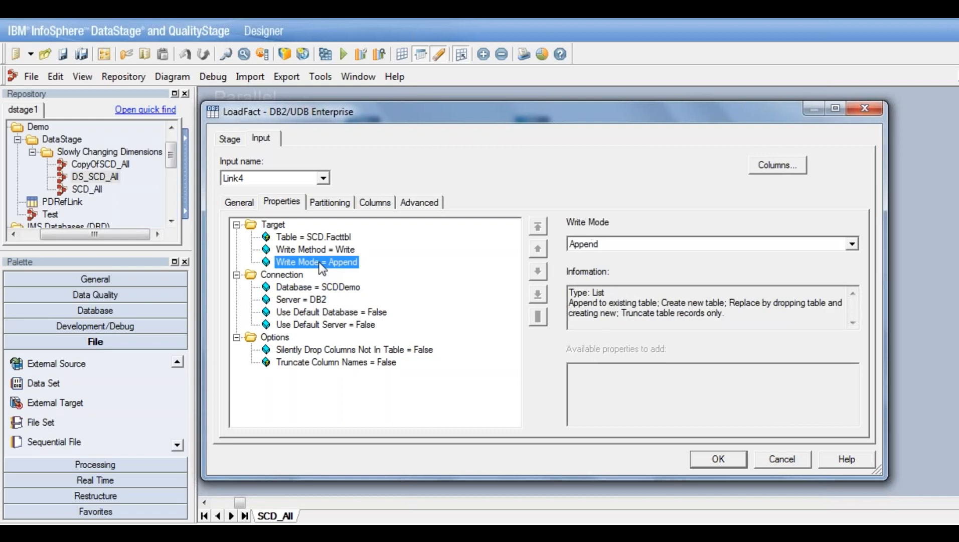
left_click(343, 249)
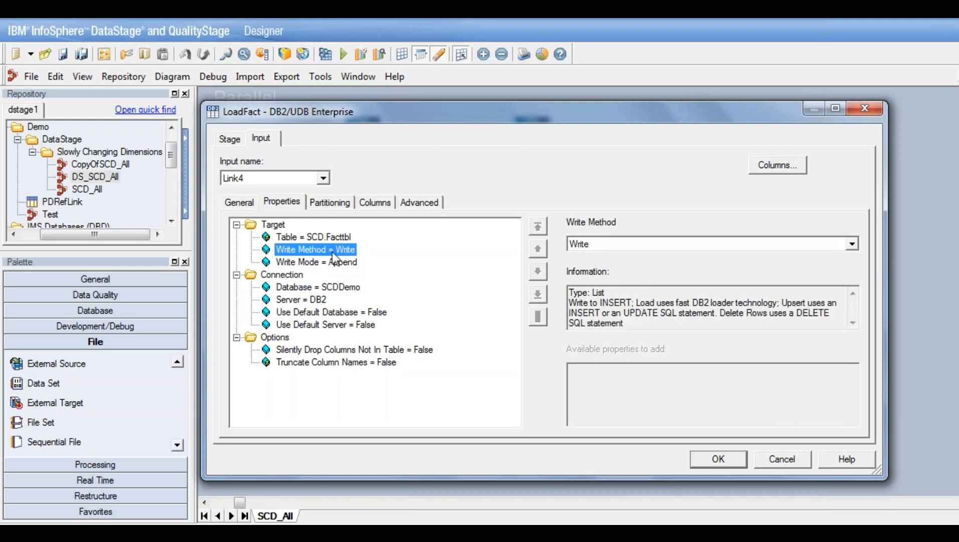
left_click(333, 255)
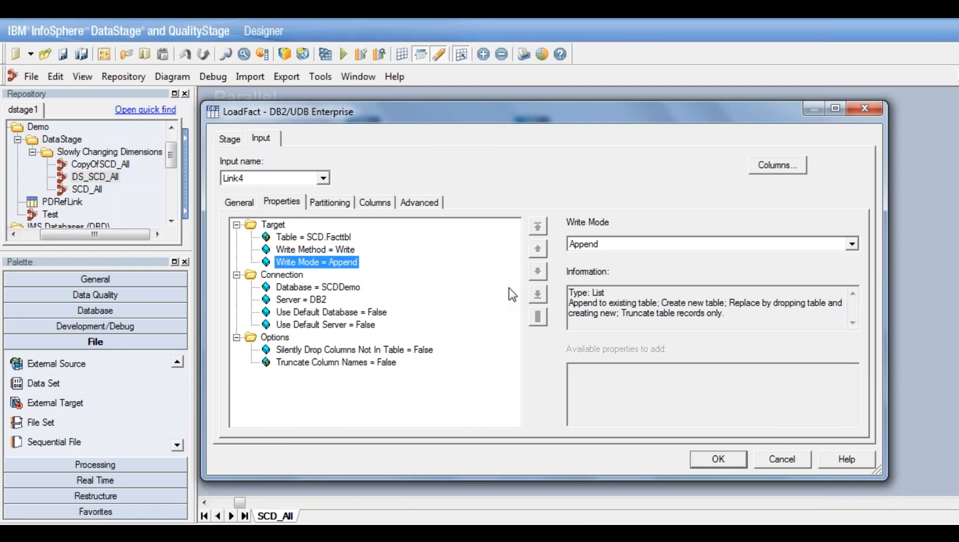
left_click(782, 459)
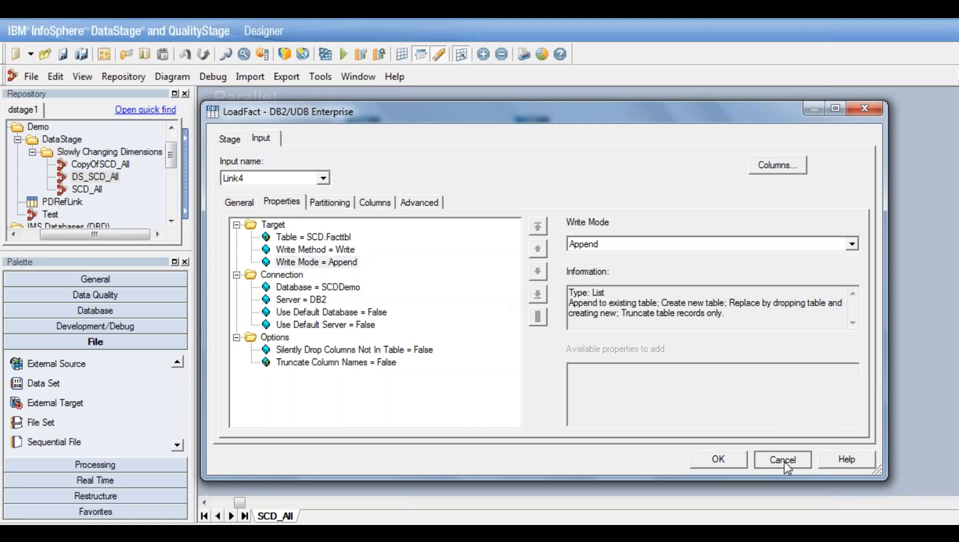
left_click(361, 401)
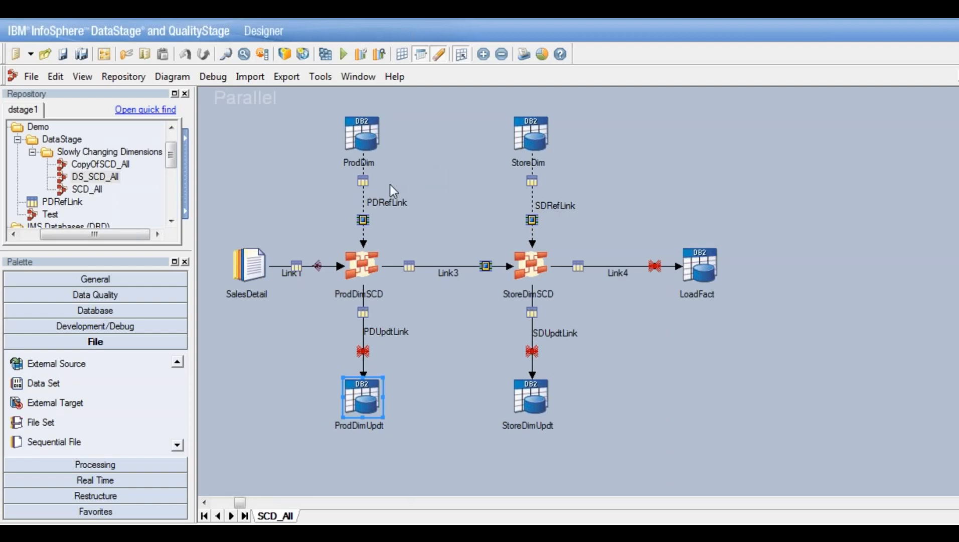
left_click(361, 138)
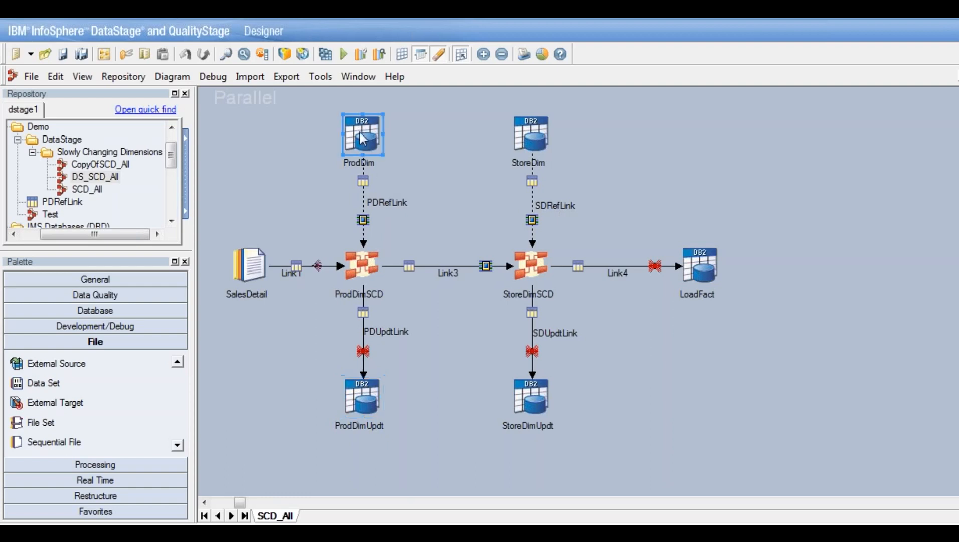
left_click(531, 134)
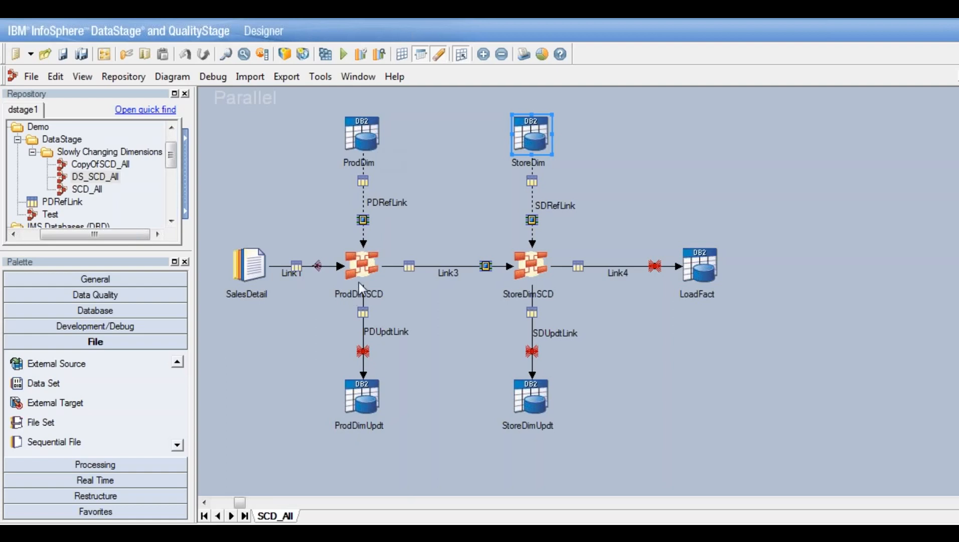
left_click(233, 240)
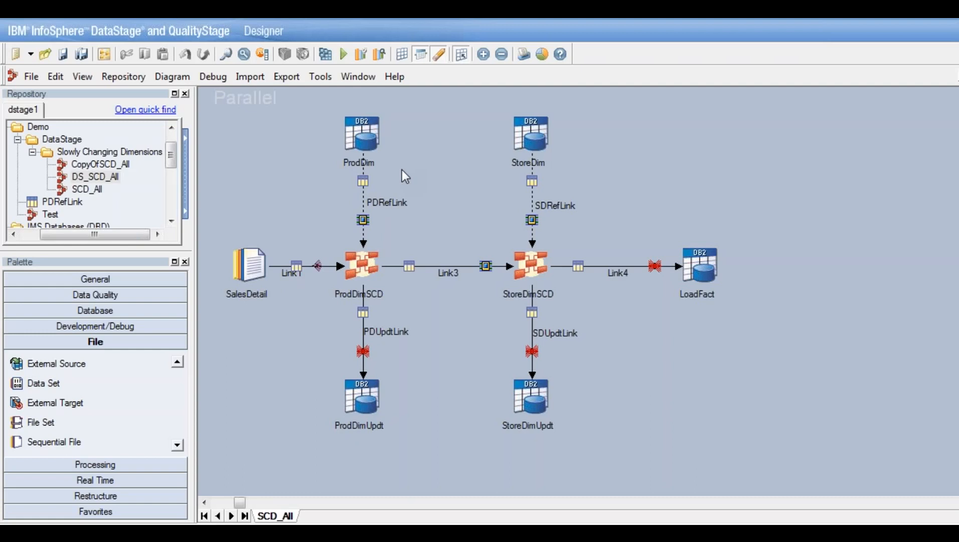
left_click(365, 135)
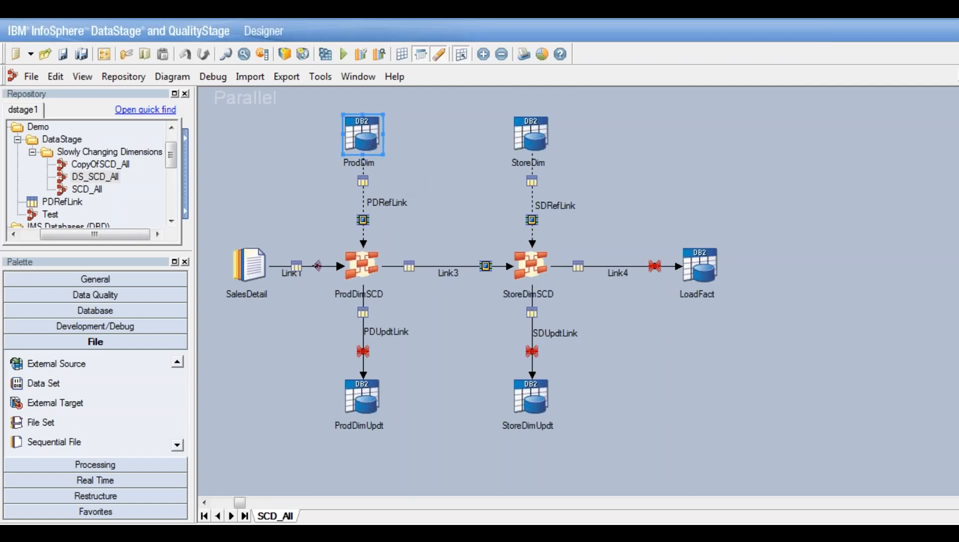